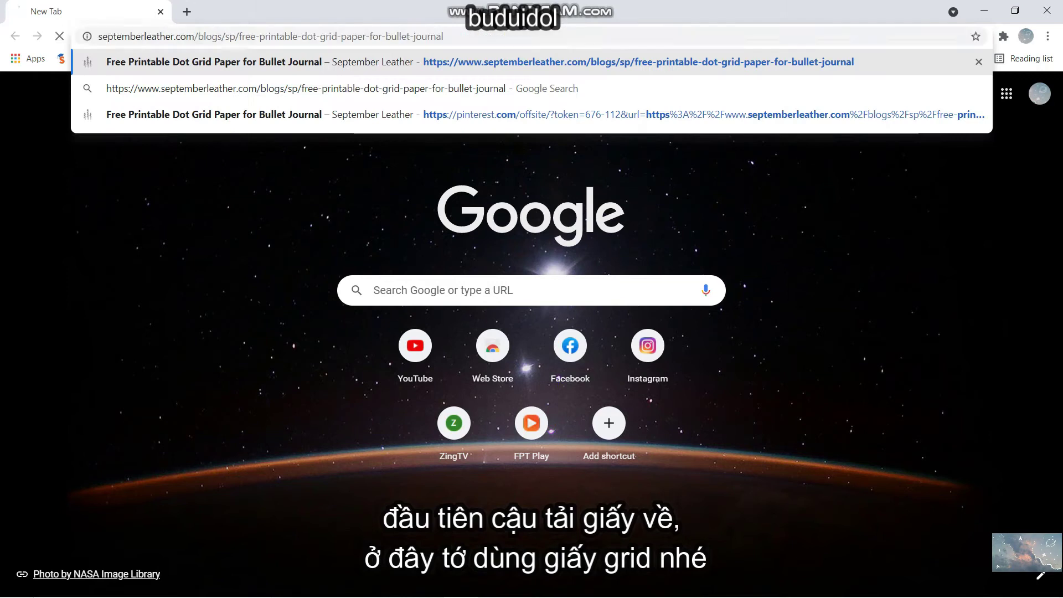
# - Save the A4 dot-grid PDF from the September Leather article to the Downloads folder
pyautogui.press('Return')
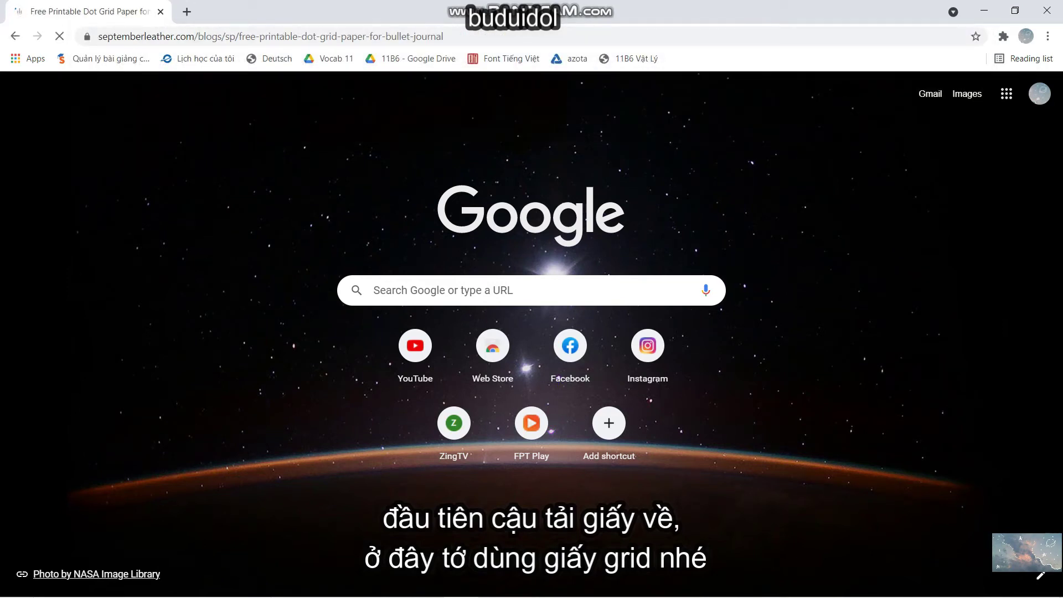
pyautogui.scroll(-8, 253, 378)
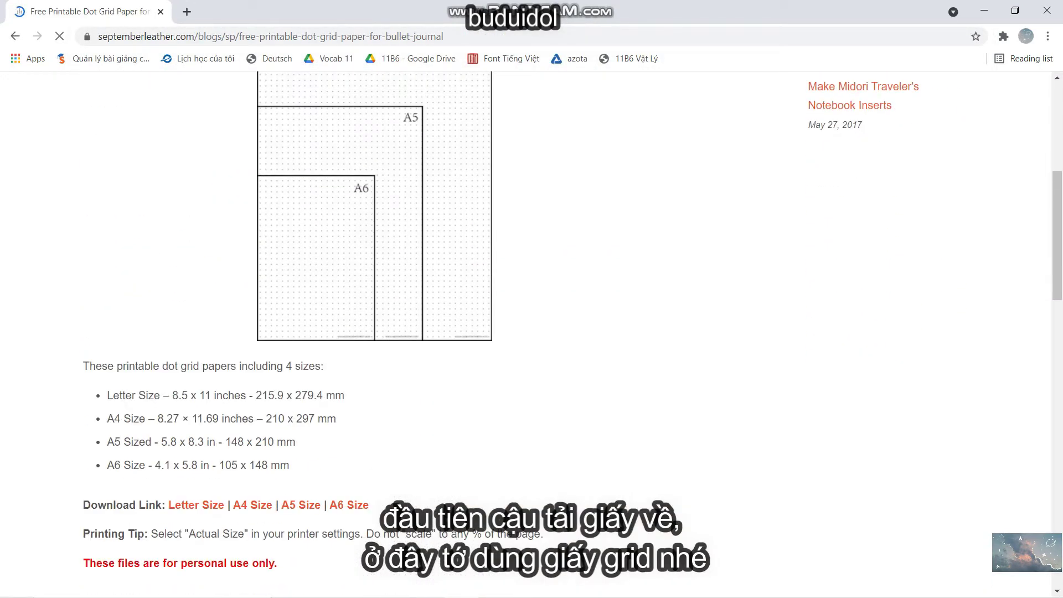
pyautogui.scroll(-1, 253, 378)
pyautogui.scroll(-2, 253, 378)
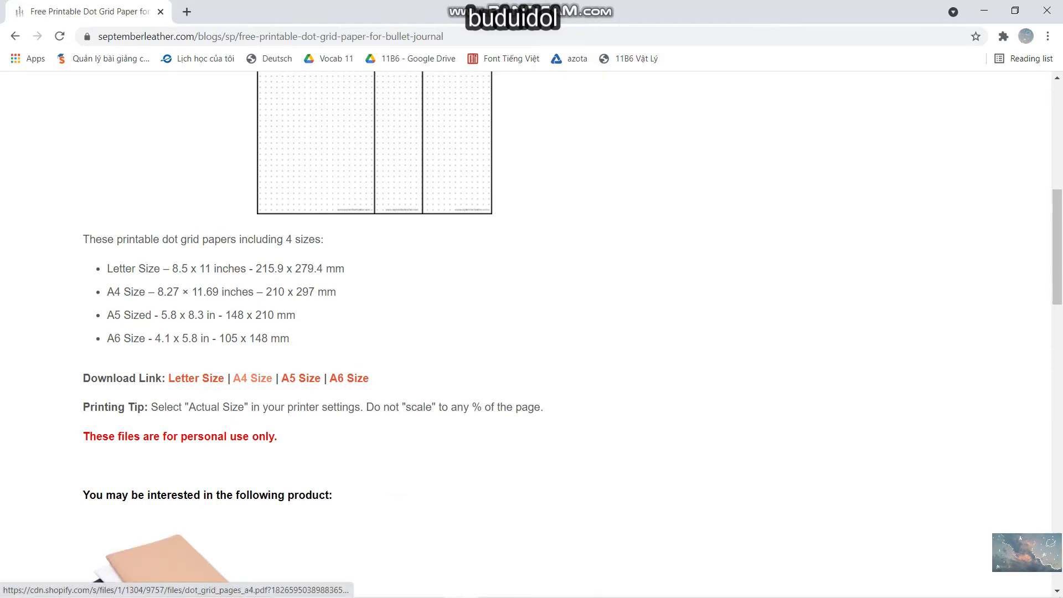
pyautogui.click(252, 378)
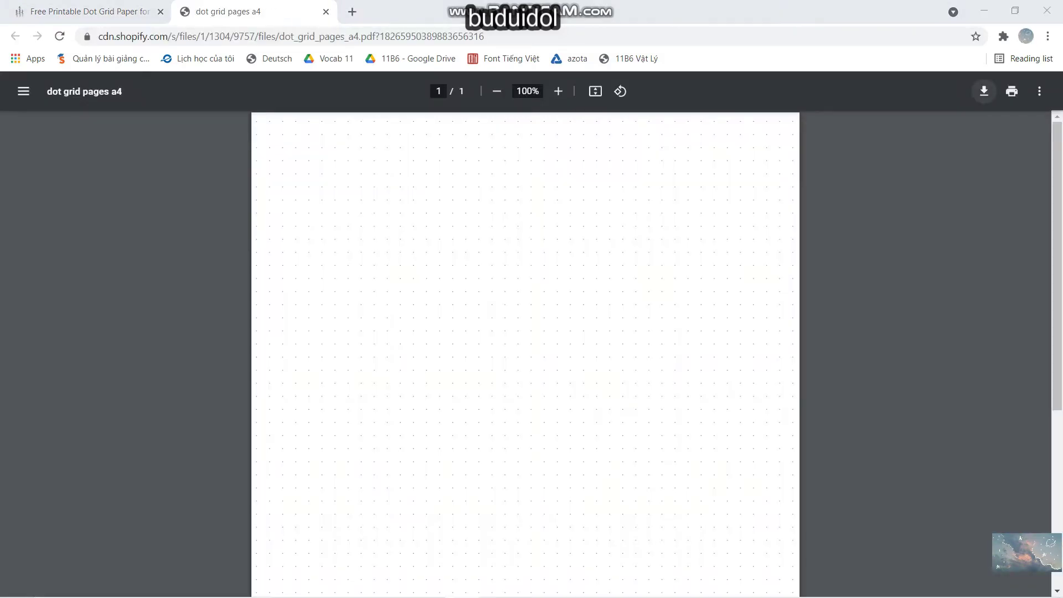
pyautogui.click(984, 90)
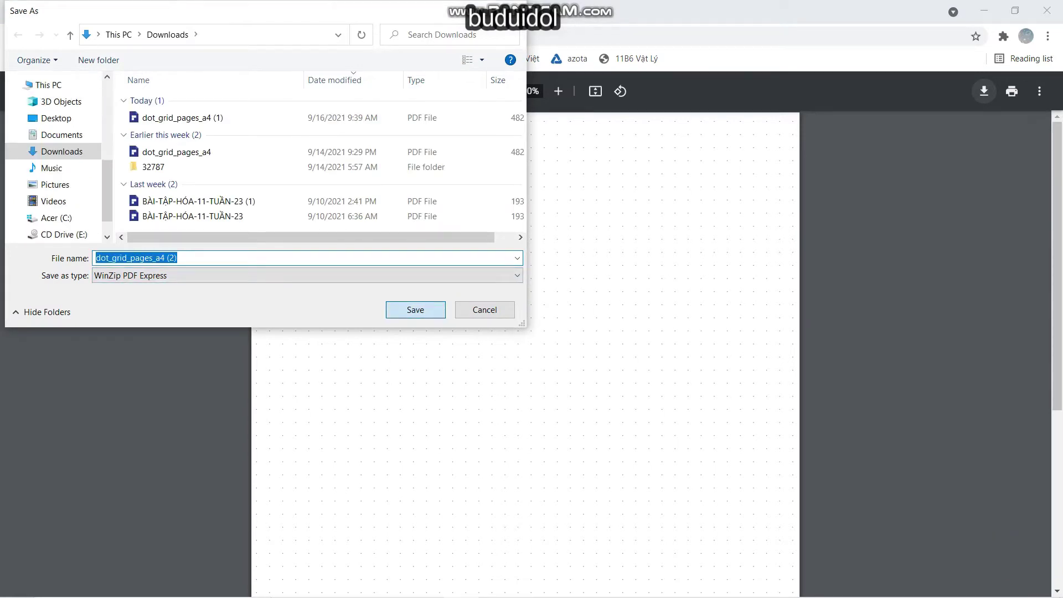
pyautogui.click(416, 309)
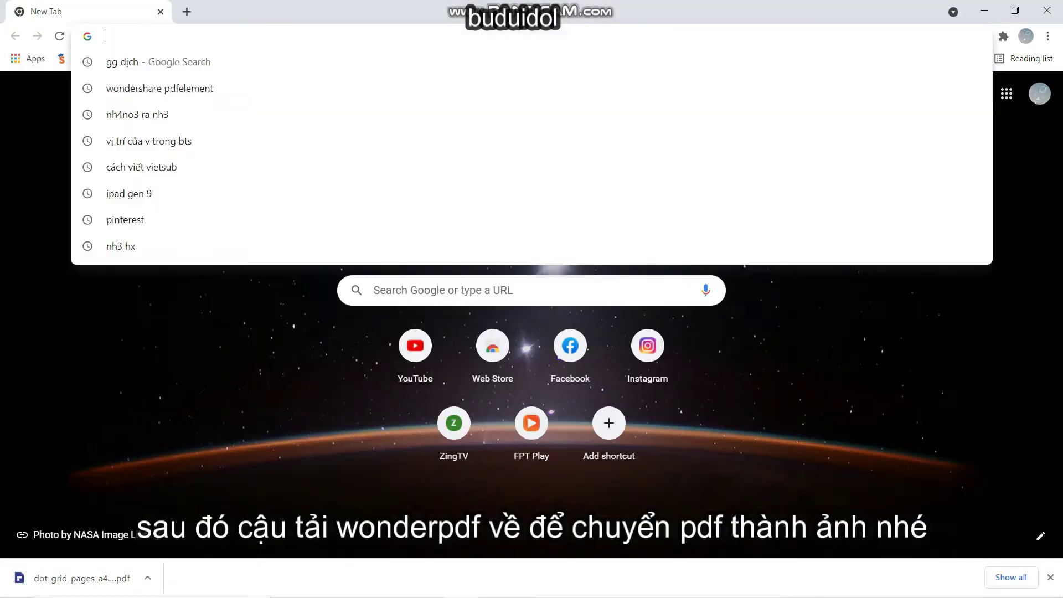
# - Launch Wondershare PDFelement and open the downloaded dot_grid_pages_a4 (2) PDF
pyautogui.write('wondershare pdfelement')
pyautogui.press('Return')
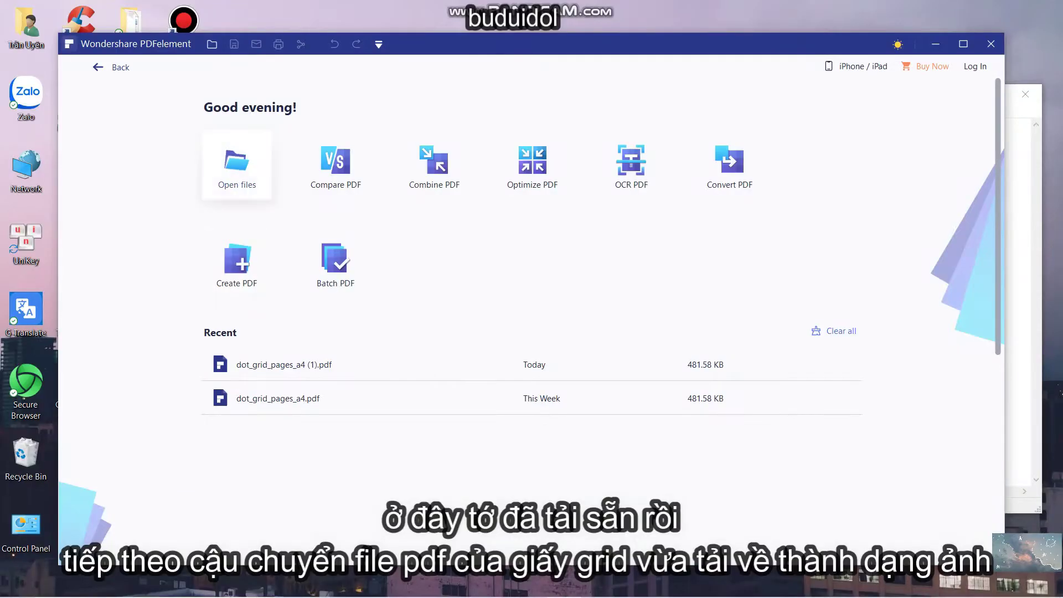
pyautogui.click(237, 166)
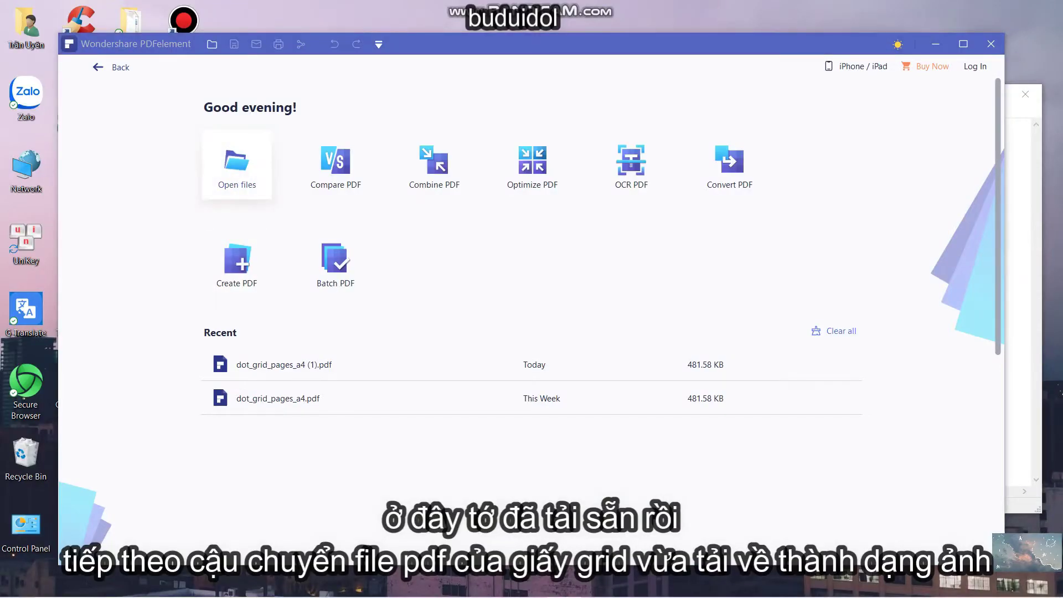
pyautogui.doubleClick(237, 151)
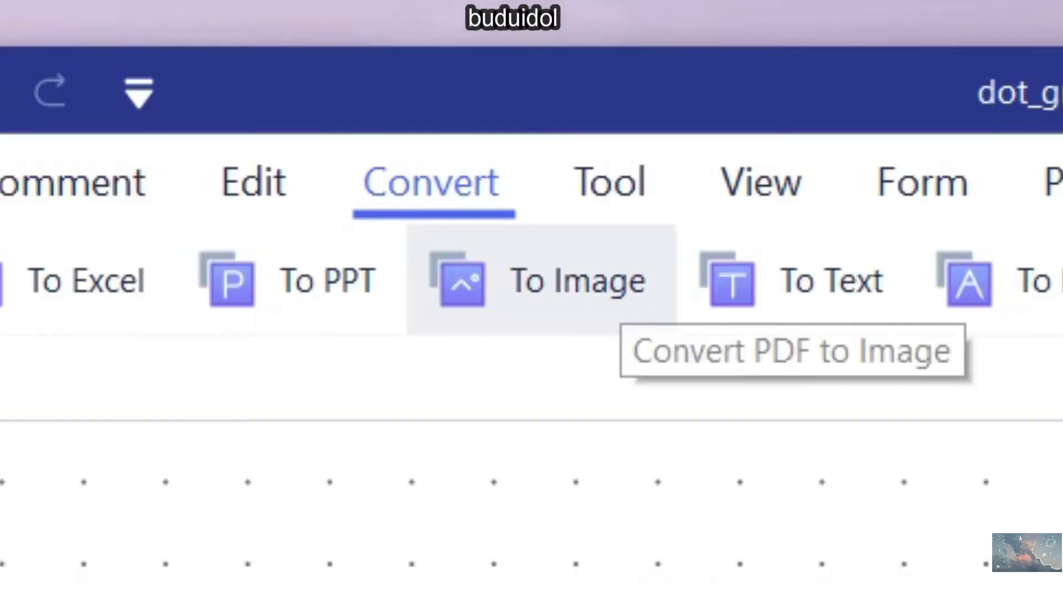
# - Convert the PDF to a JPG image, check its output folder, then close Explorer and PDFelement
pyautogui.click(541, 279)
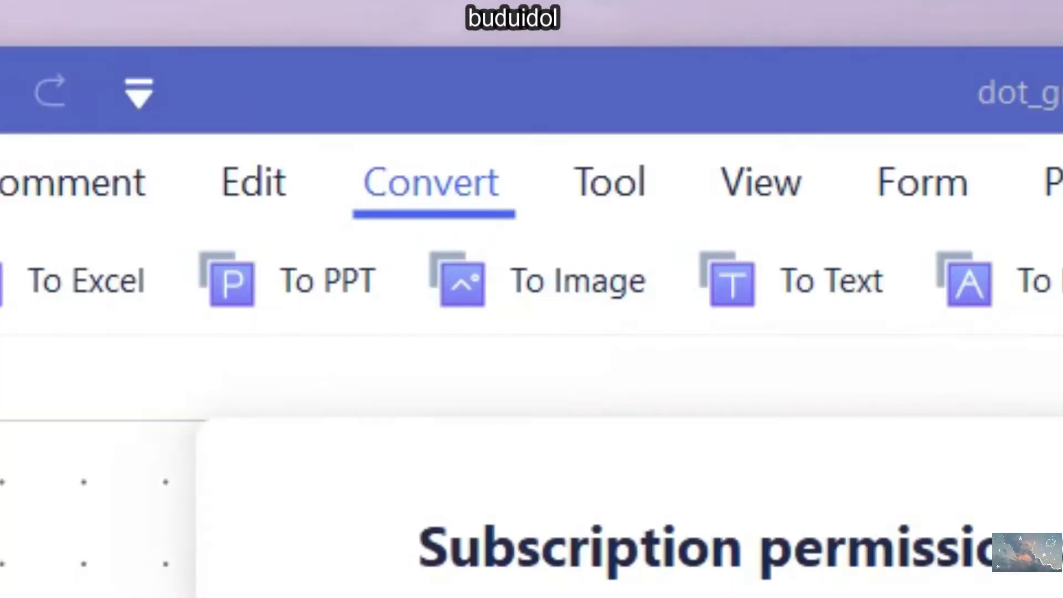
pyautogui.press('Escape')
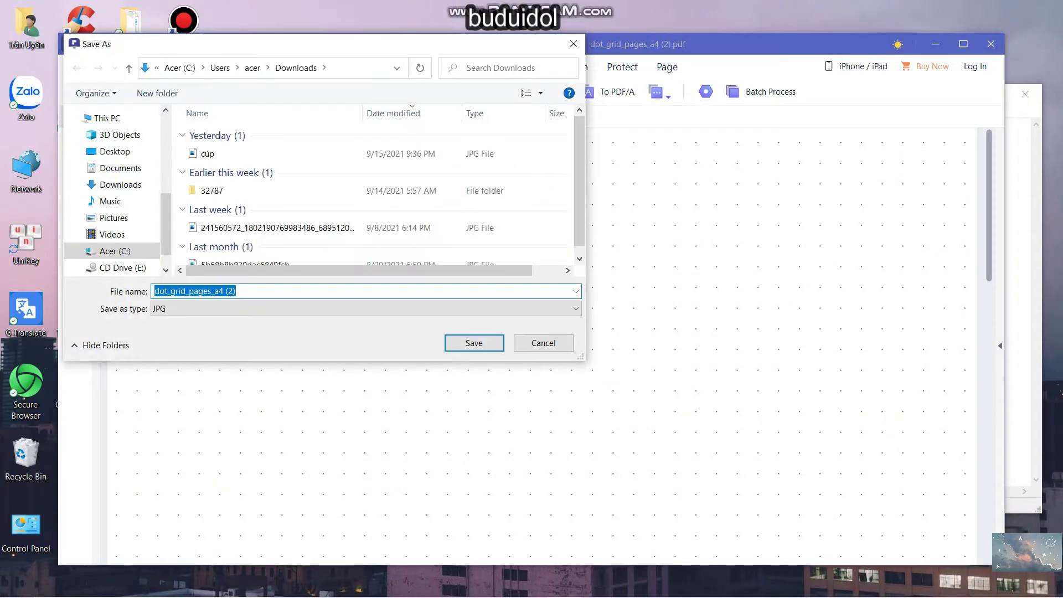
pyautogui.press('Return')
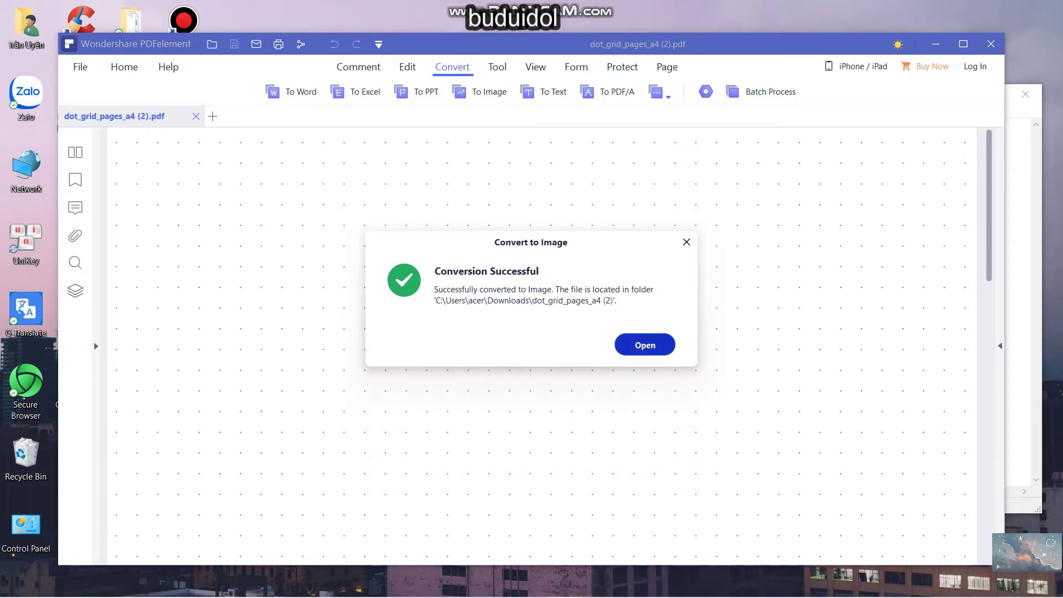
pyautogui.click(644, 344)
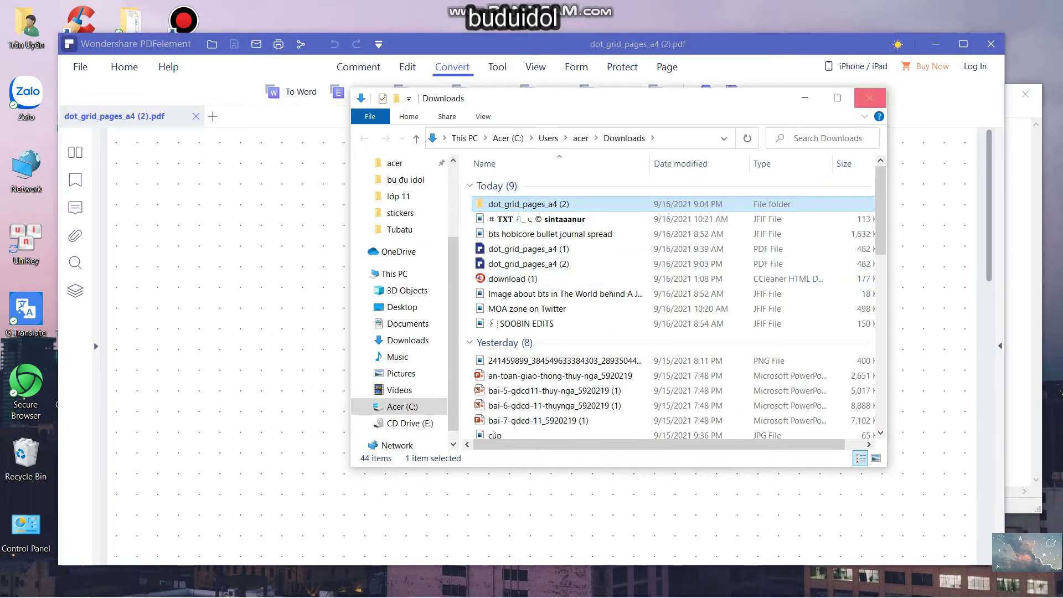
pyautogui.click(870, 98)
pyautogui.click(991, 44)
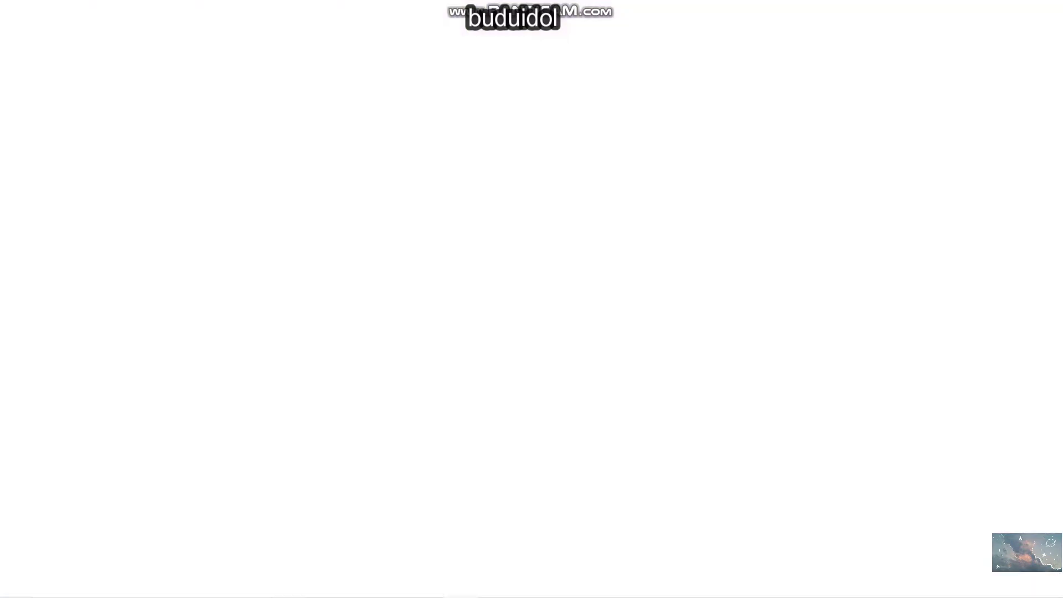
# - Search Pinterest for 'txt aesthetic dark'
pyautogui.write('pinterest.com')
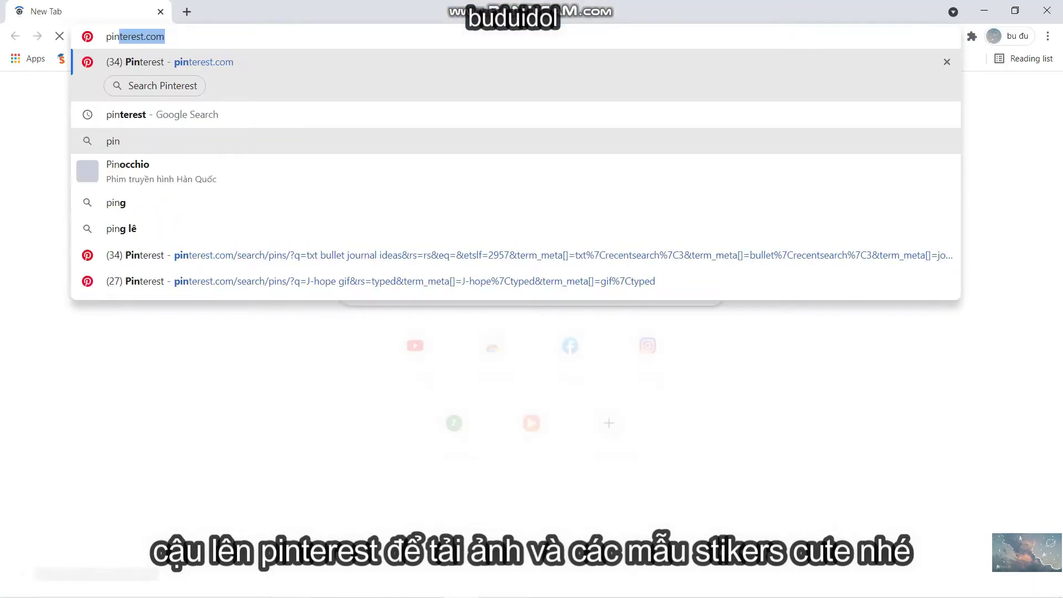
pyautogui.press('Return')
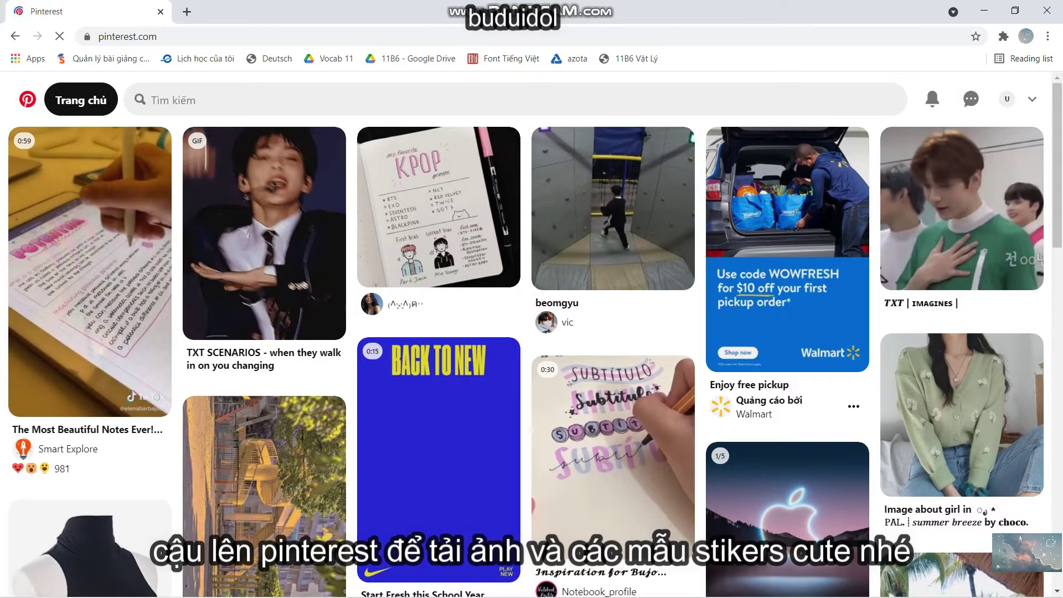
pyautogui.click(221, 100)
pyautogui.write('txt aes')
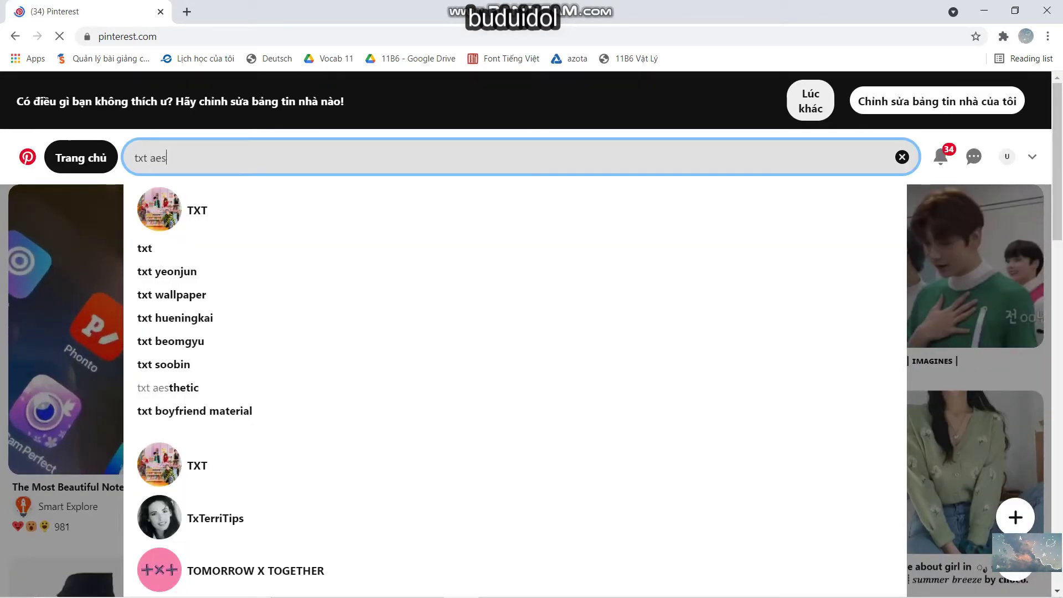
pyautogui.write('thetic ')
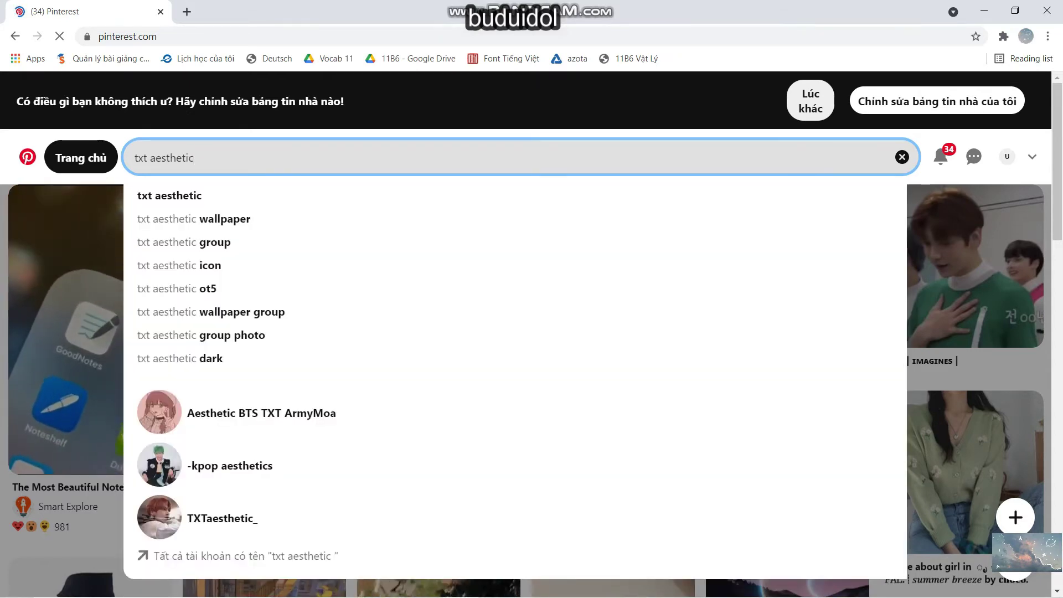
pyautogui.write('dark')
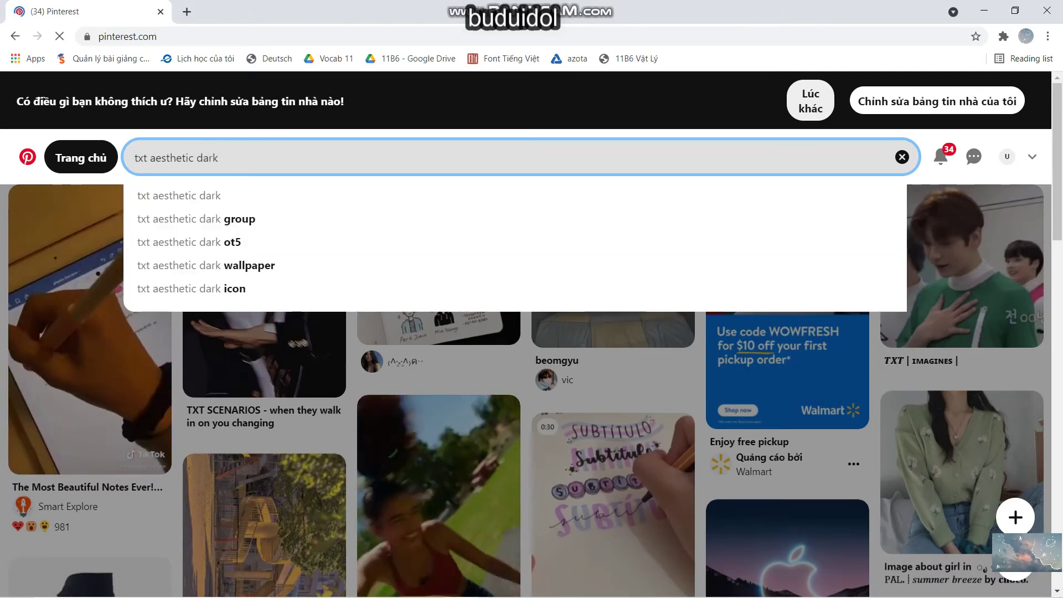
pyautogui.press('Return')
pyautogui.scroll(-2, 264, 332)
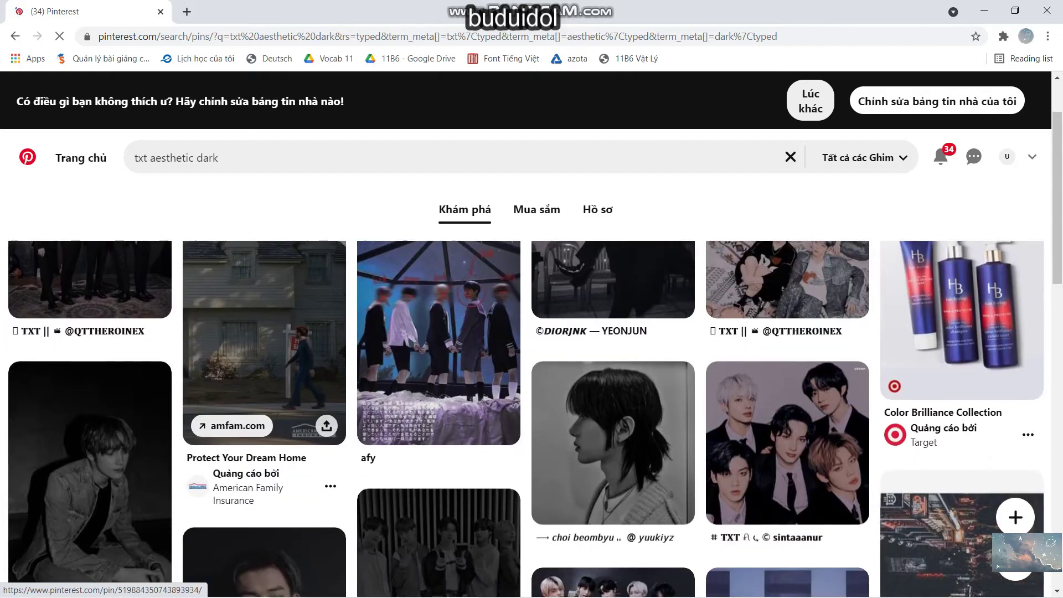
pyautogui.scroll(2, 613, 498)
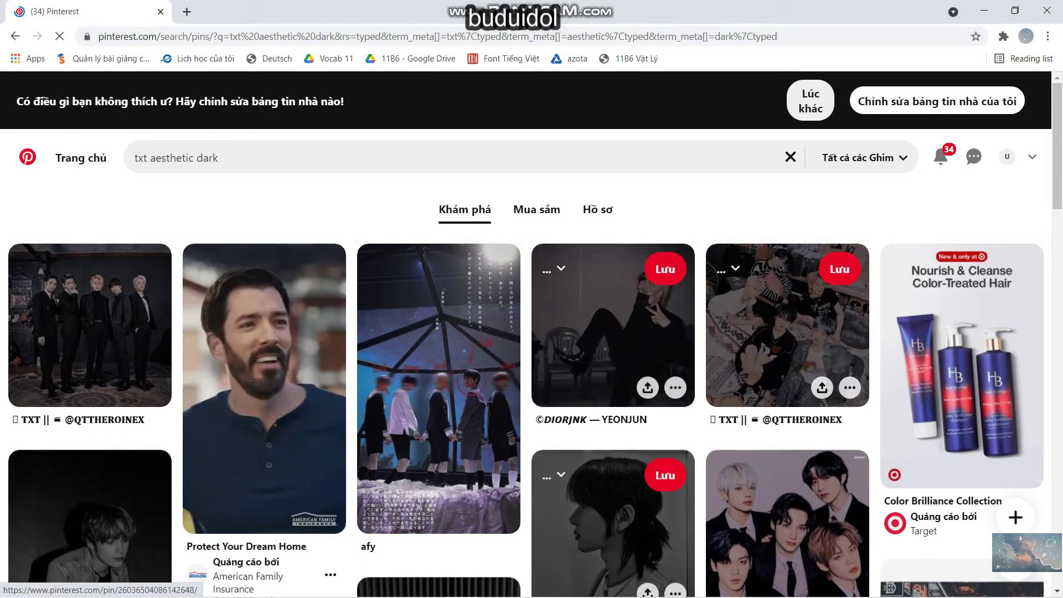
# - Download the TXT group photo pin's image and return to the search results
pyautogui.click(786, 332)
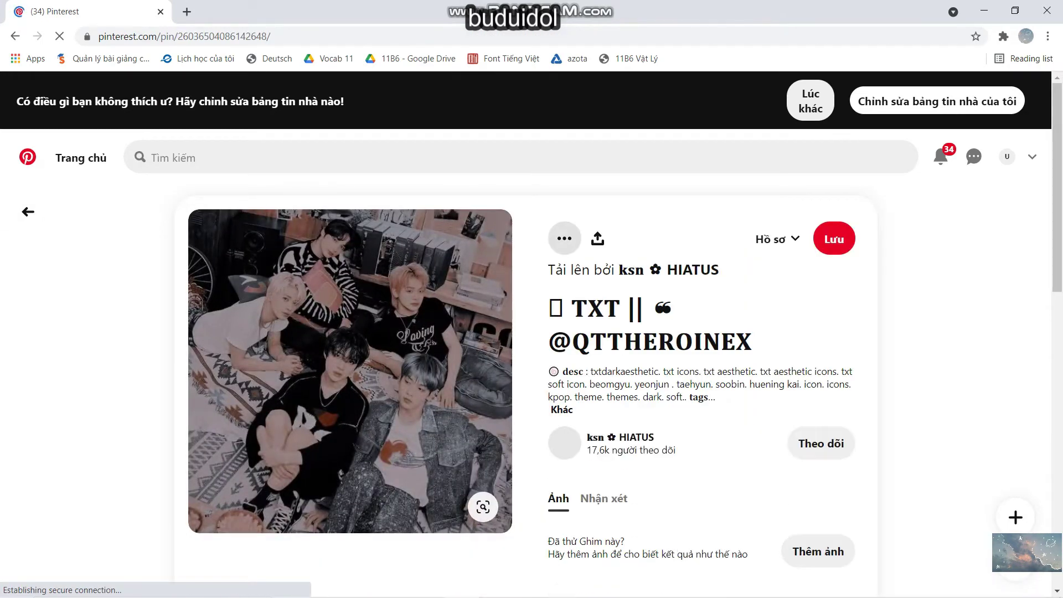
pyautogui.click(564, 238)
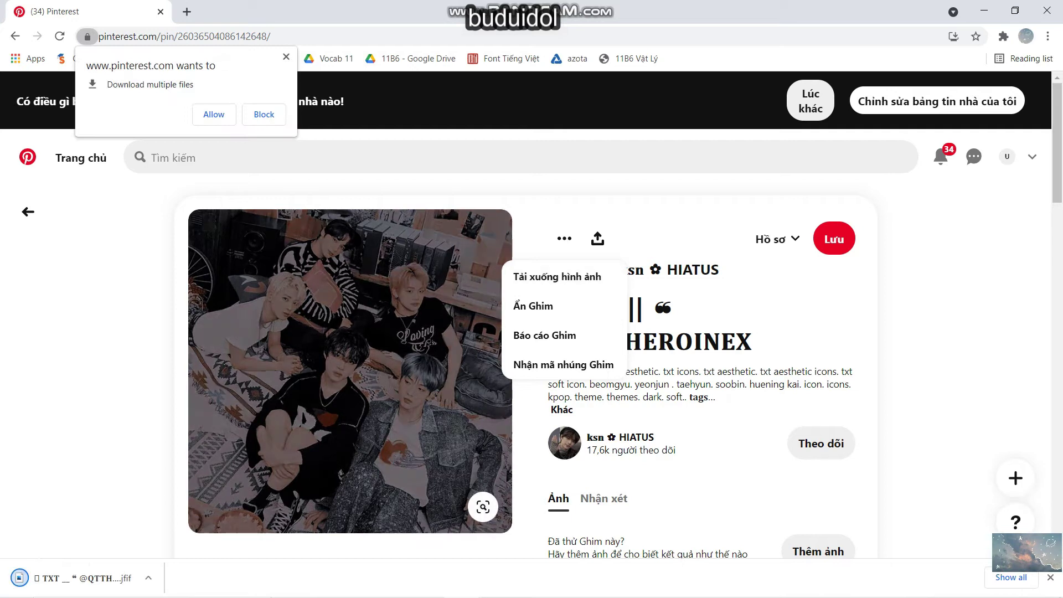
pyautogui.hotkey('alt', 'Left')
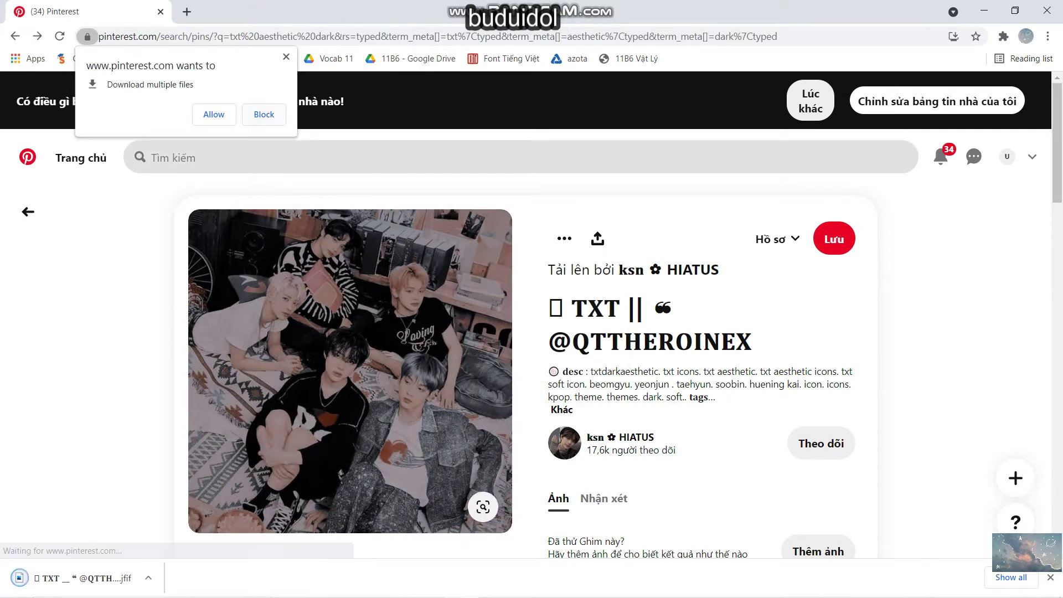
pyautogui.click(140, 157)
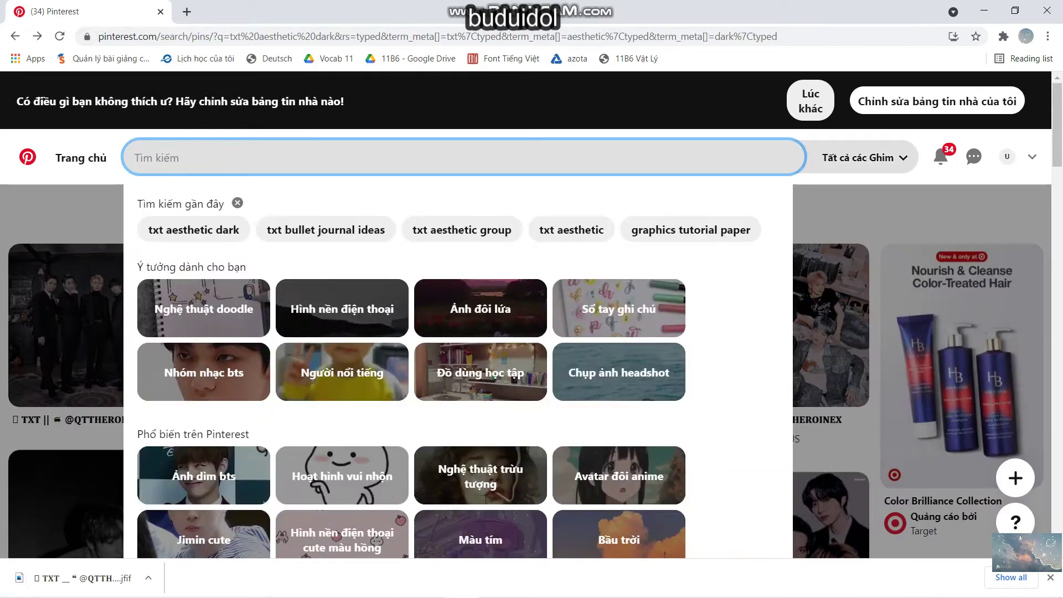
# - Search Pinterest for 'aesthetic printable stickers' and scroll through the sticker sheet results
pyautogui.write('aesthe')
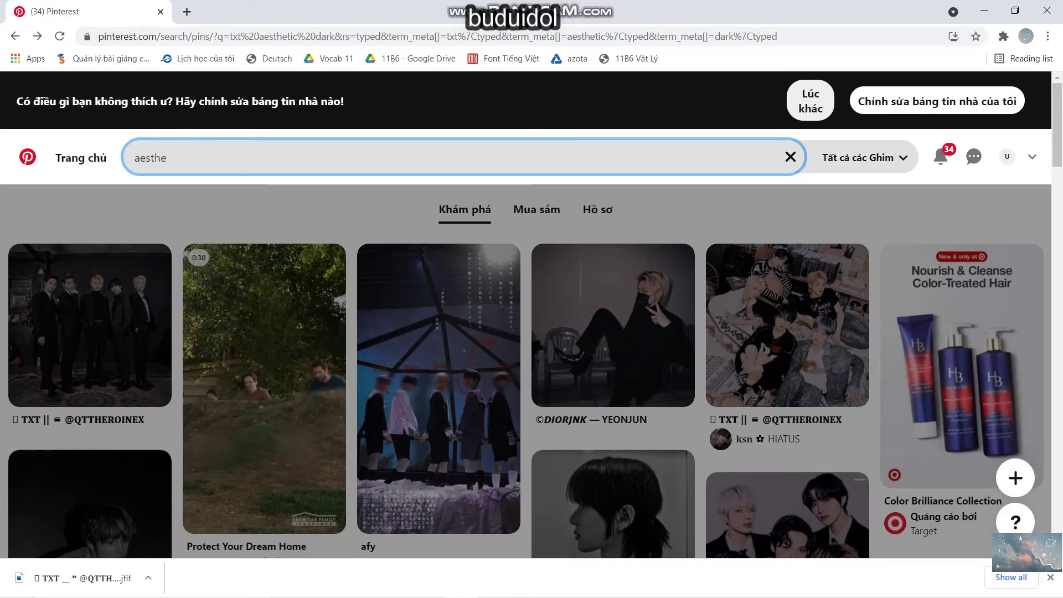
pyautogui.write('ic')
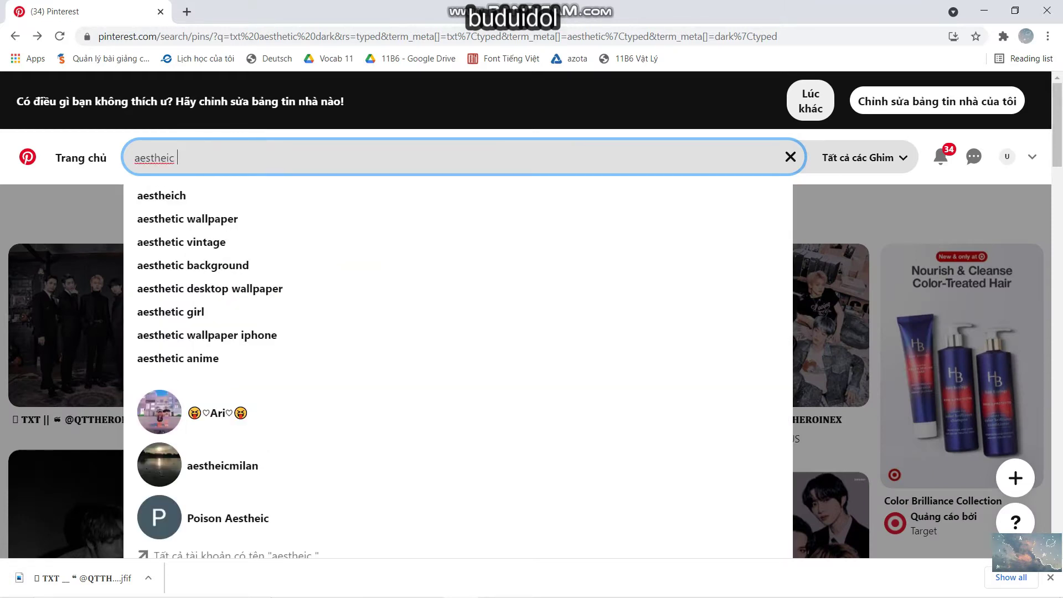
pyautogui.write(' stable stic')
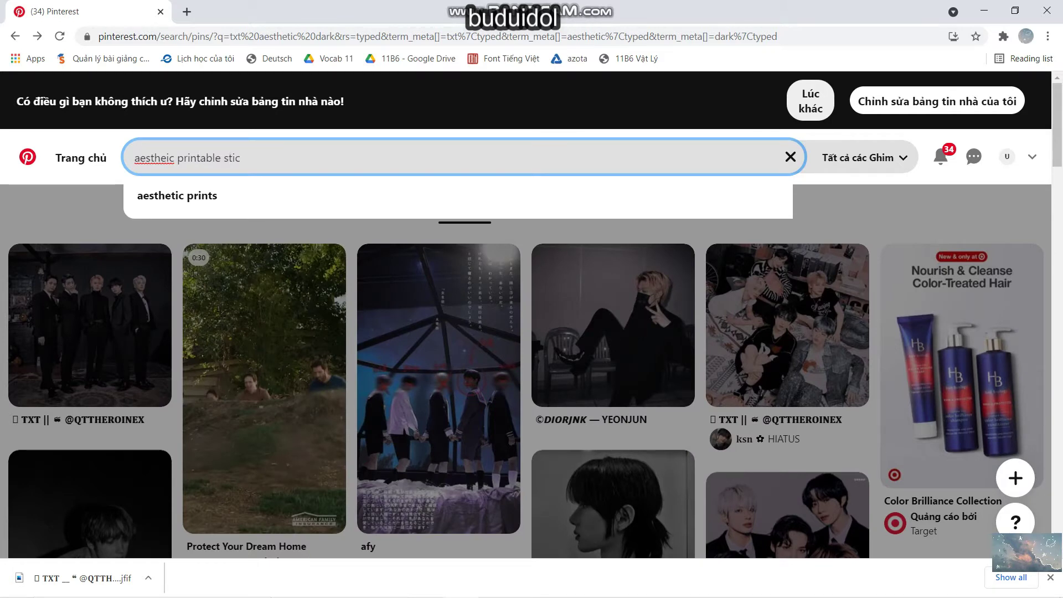
pyautogui.write('ke')
pyautogui.press('Return')
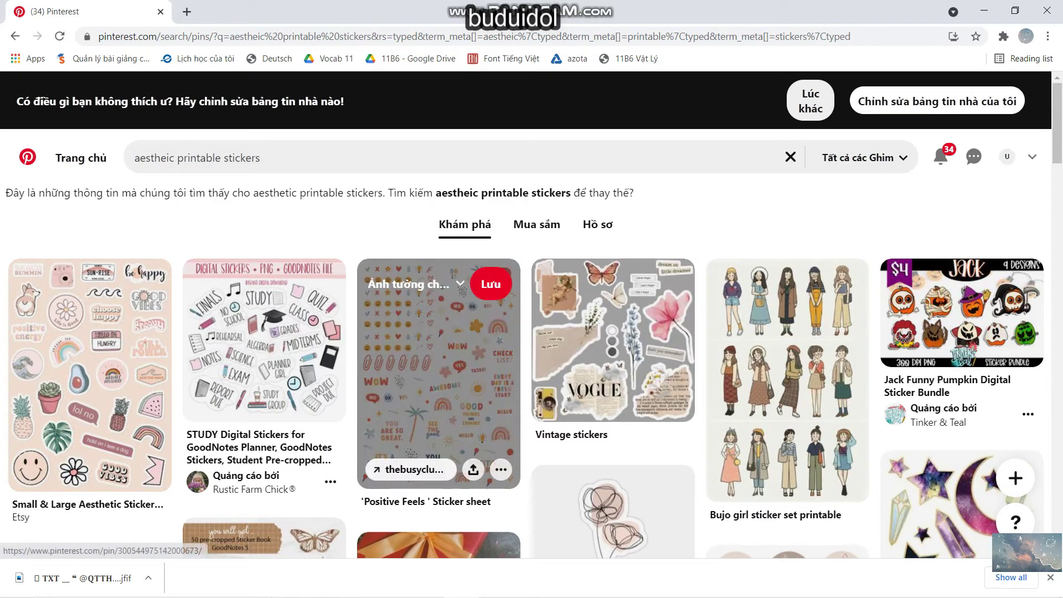
pyautogui.scroll(-5, 438, 388)
pyautogui.scroll(-2, 437, 387)
pyautogui.scroll(-3, 437, 387)
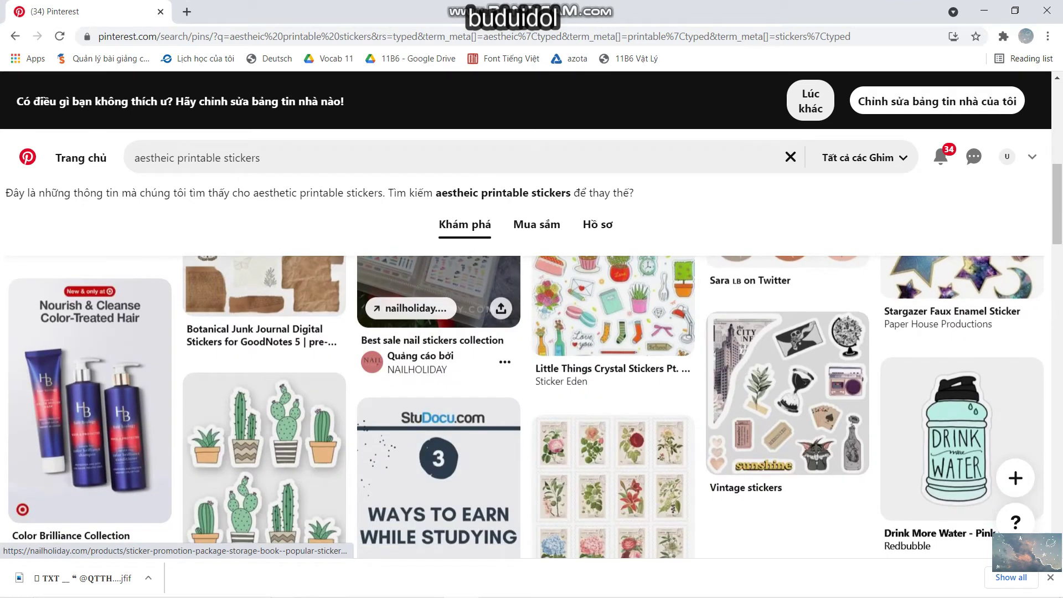
pyautogui.scroll(-2, 438, 388)
pyautogui.scroll(-4, 437, 388)
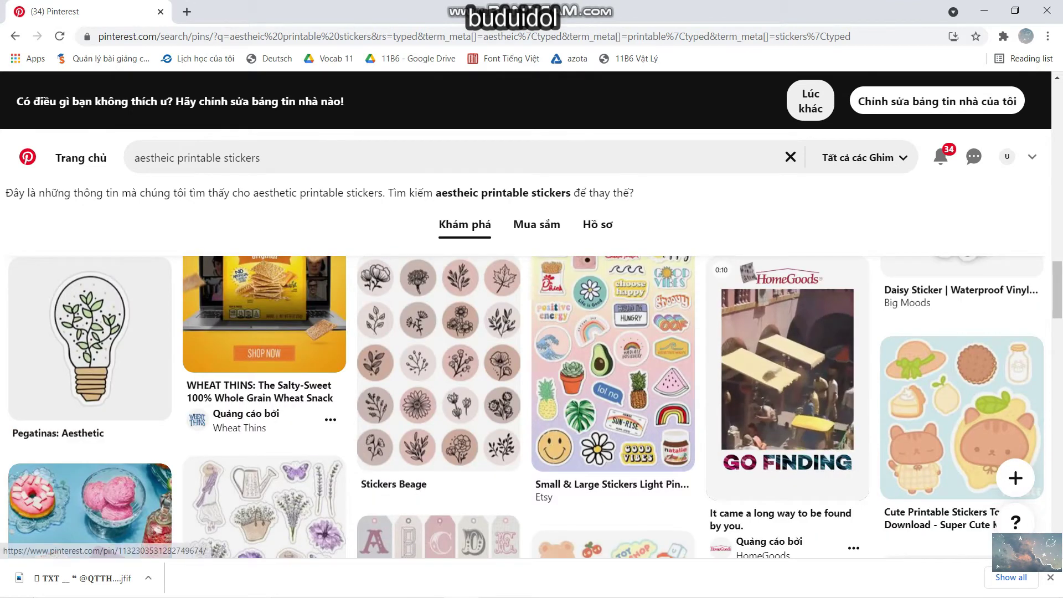
pyautogui.hotkey('ctrl', 'n')
pyautogui.write('fon')
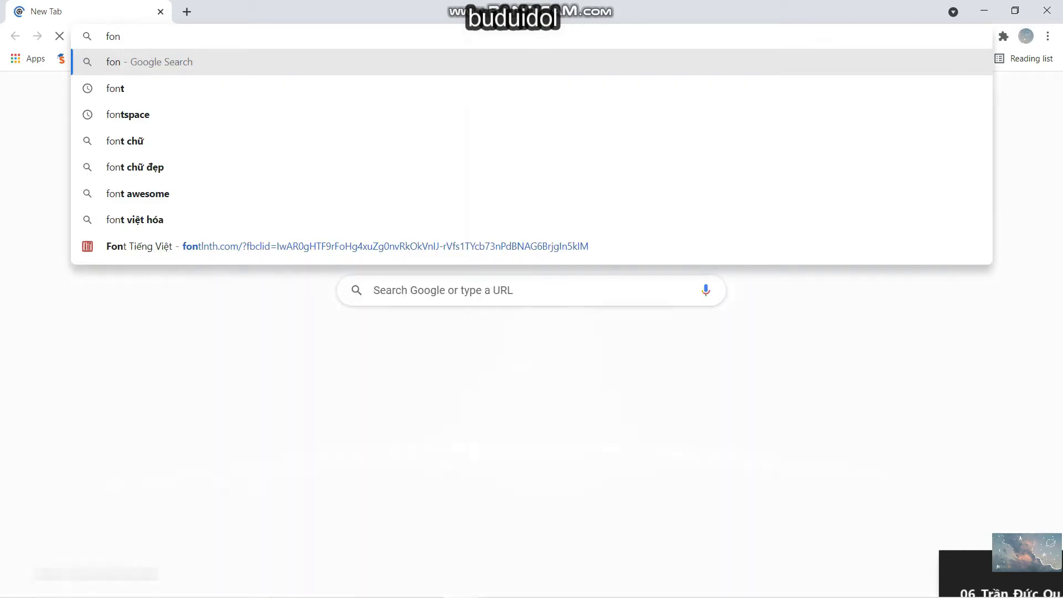
pyautogui.write('ts')
# - Go to the FontSpace website and search for calligraphy fonts
pyautogui.press('Down')
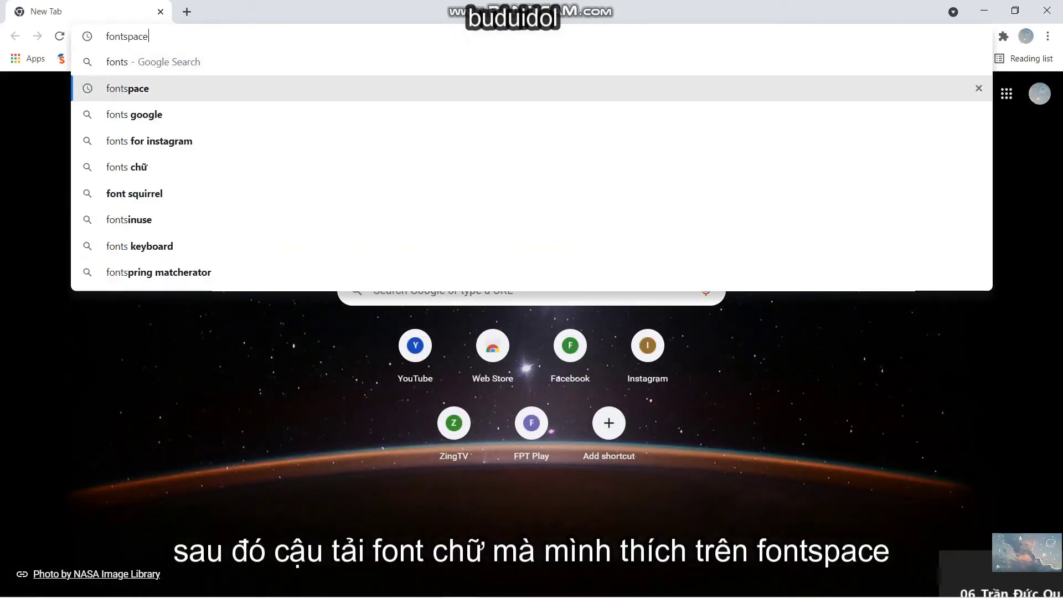
pyautogui.press('Return')
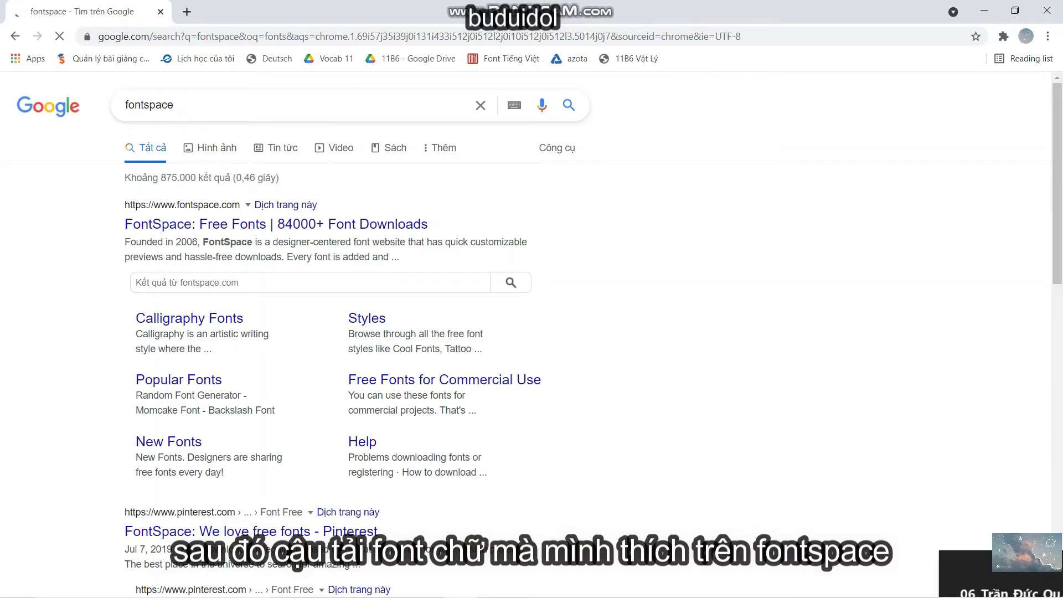
pyautogui.click(276, 224)
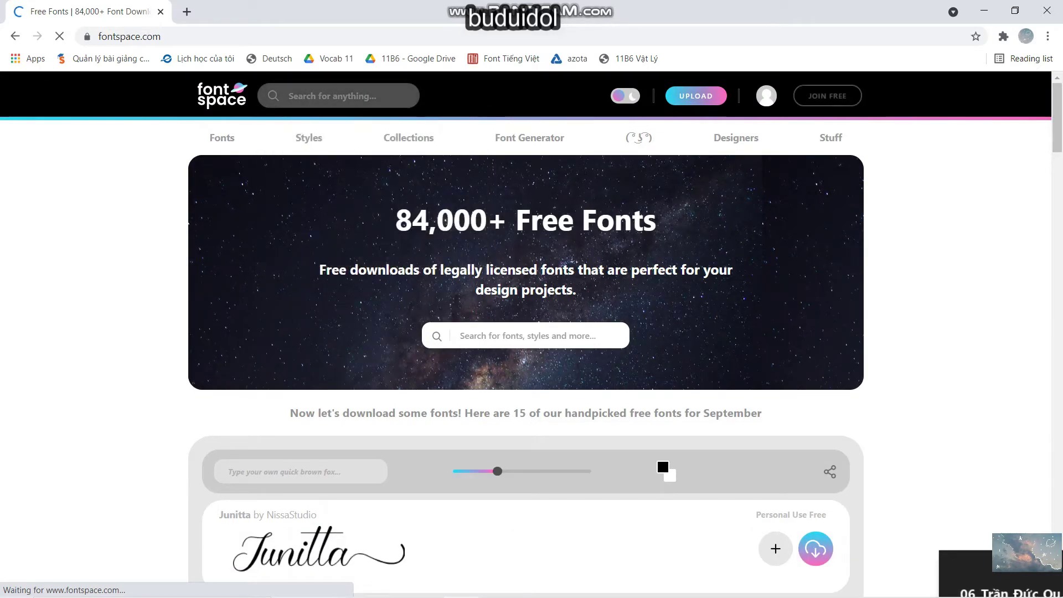
pyautogui.click(337, 96)
pyautogui.write('ca')
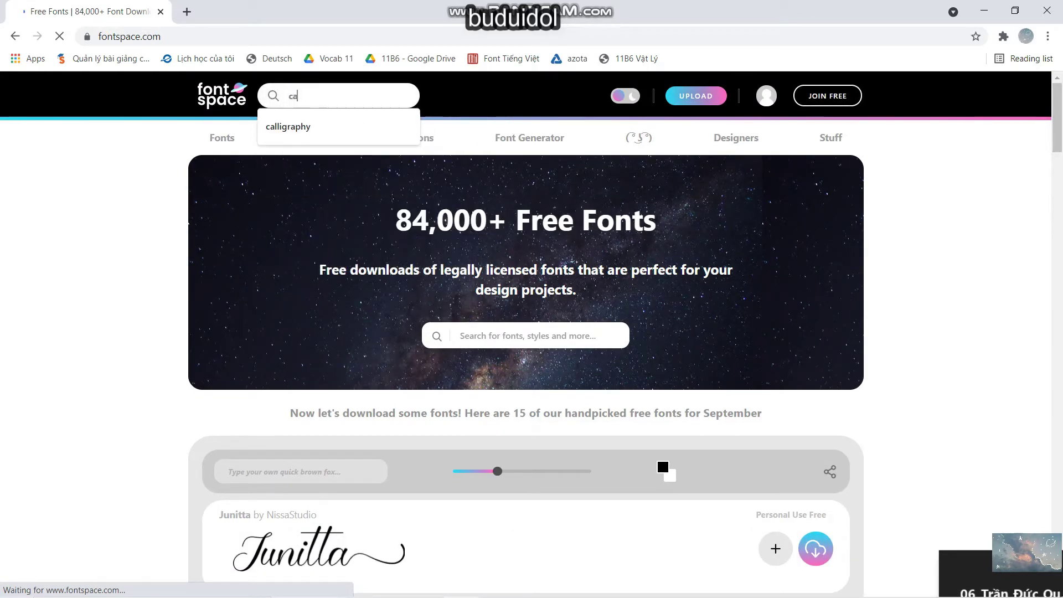
pyautogui.click(288, 126)
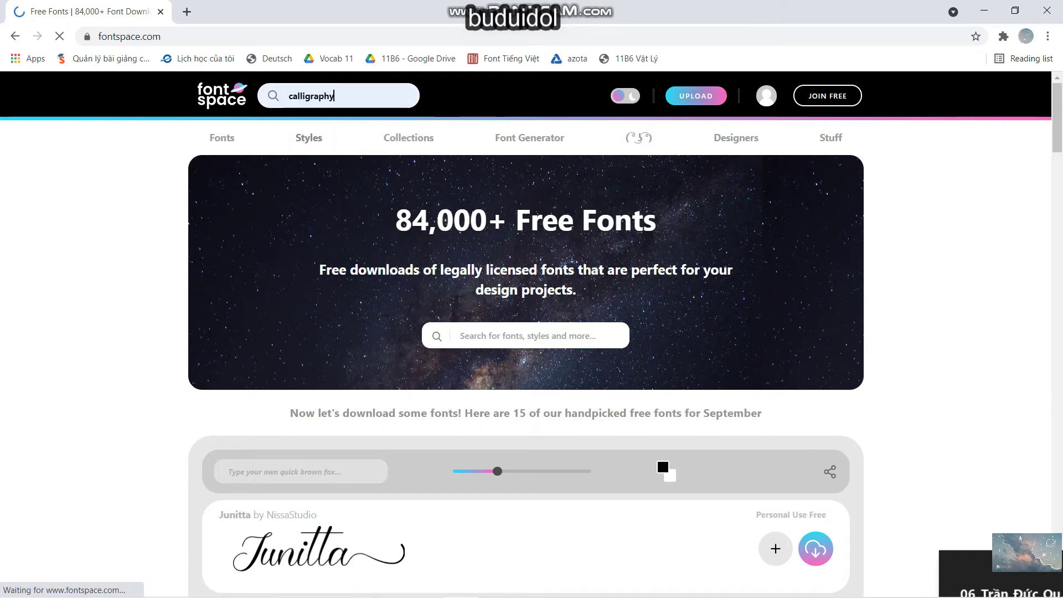
pyautogui.scroll(-5, 526, 332)
# - Set the font preview text to 'hello'
pyautogui.click(301, 214)
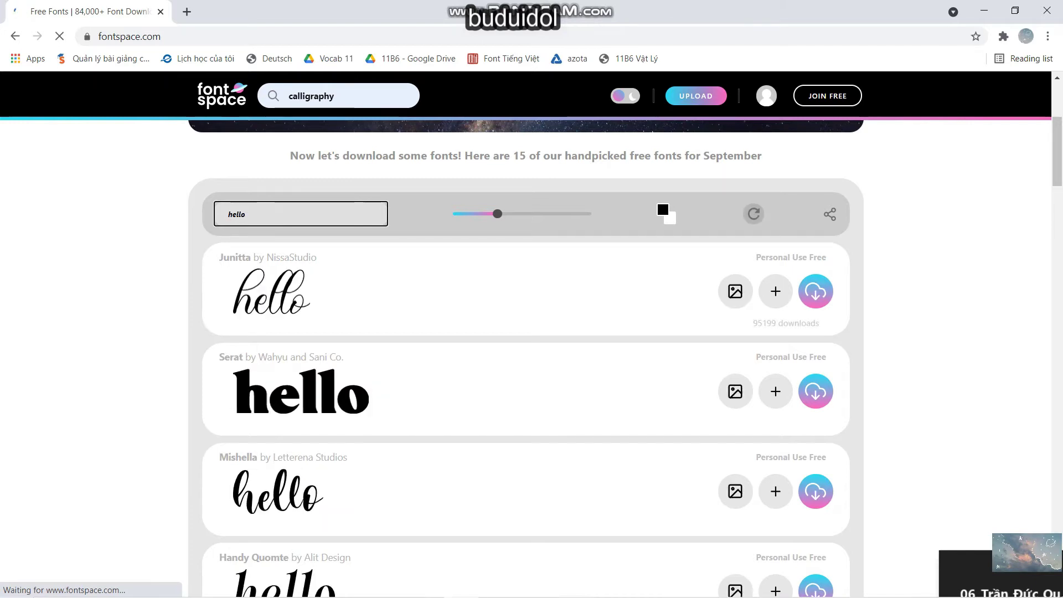
pyautogui.scroll(-1, 526, 354)
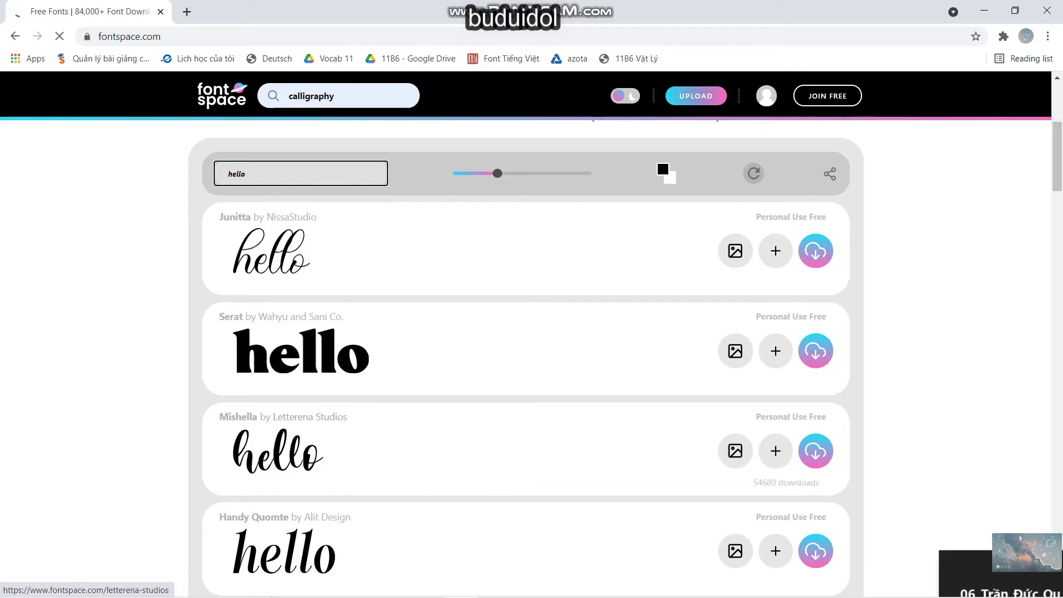
pyautogui.scroll(-3, 526, 360)
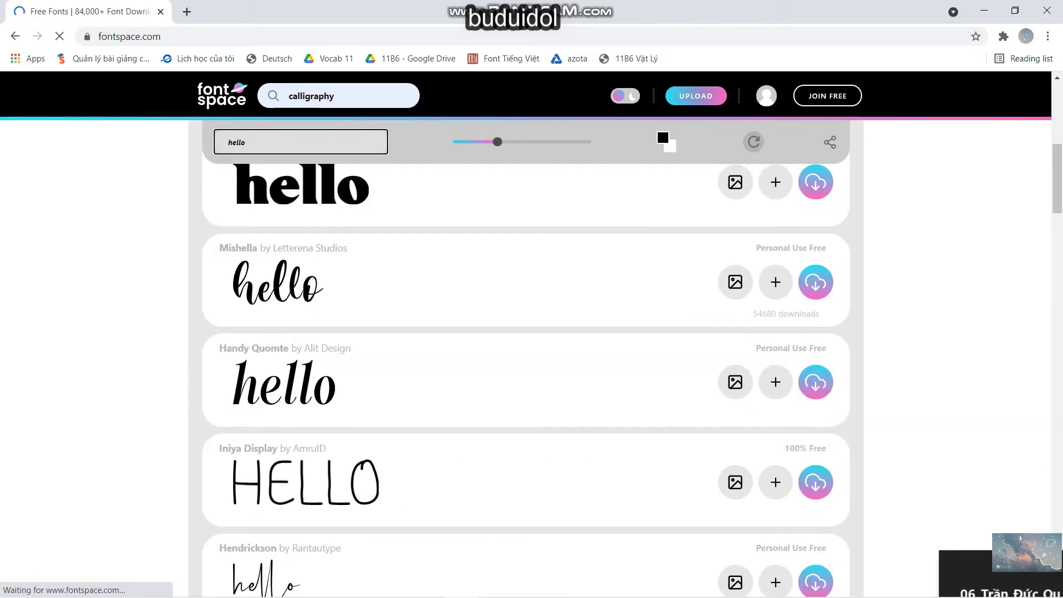
pyautogui.press('Return')
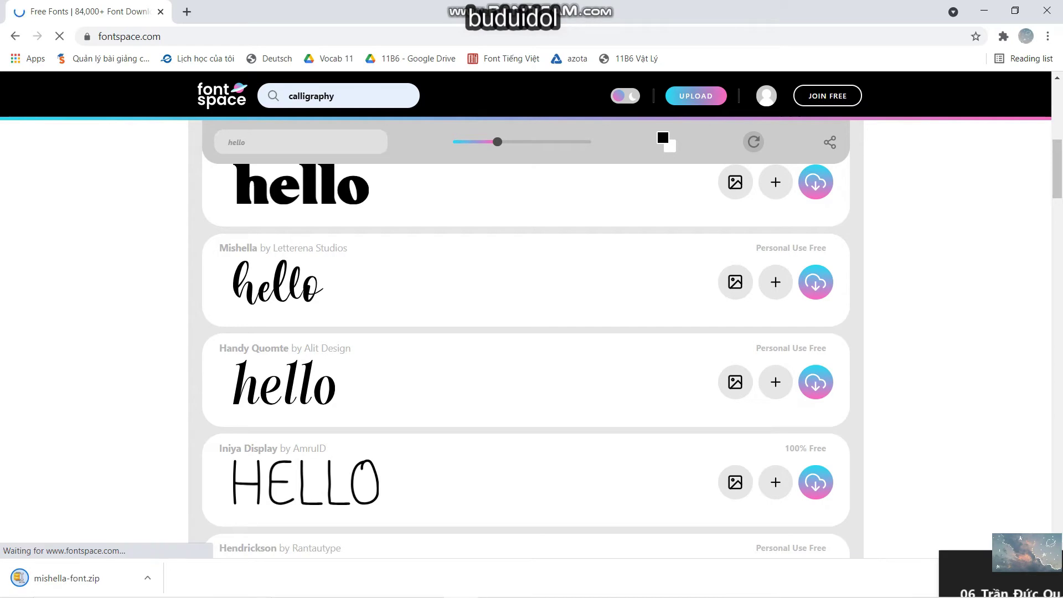
# - Open the downloaded mishella-font.zip and install the Mishella font from its preview
pyautogui.scroll(-3, 525, 343)
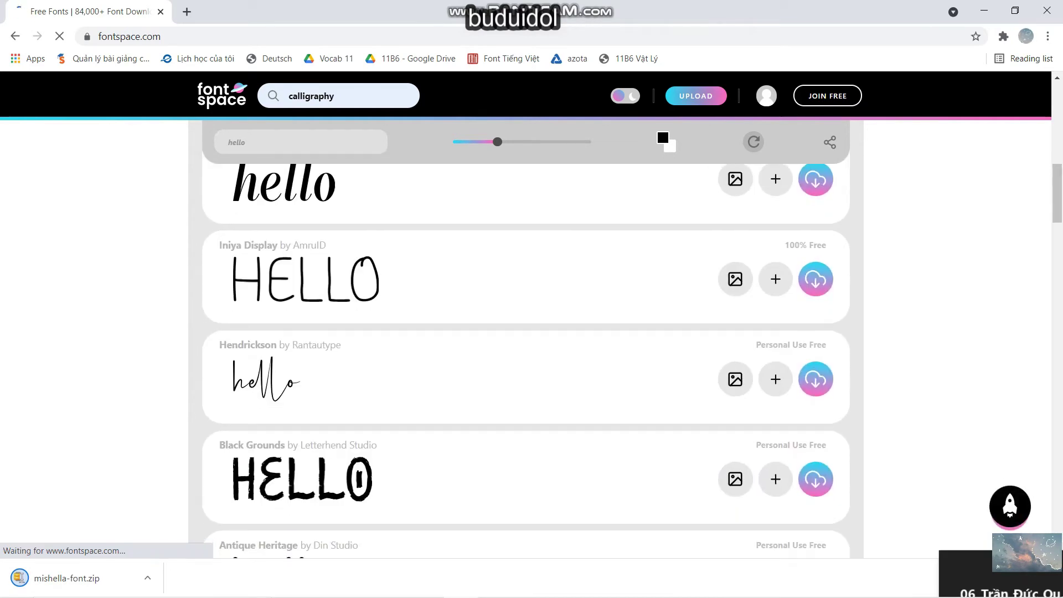
pyautogui.scroll(-2, 525, 360)
pyautogui.scroll(-2, 526, 359)
pyautogui.scroll(-2, 526, 360)
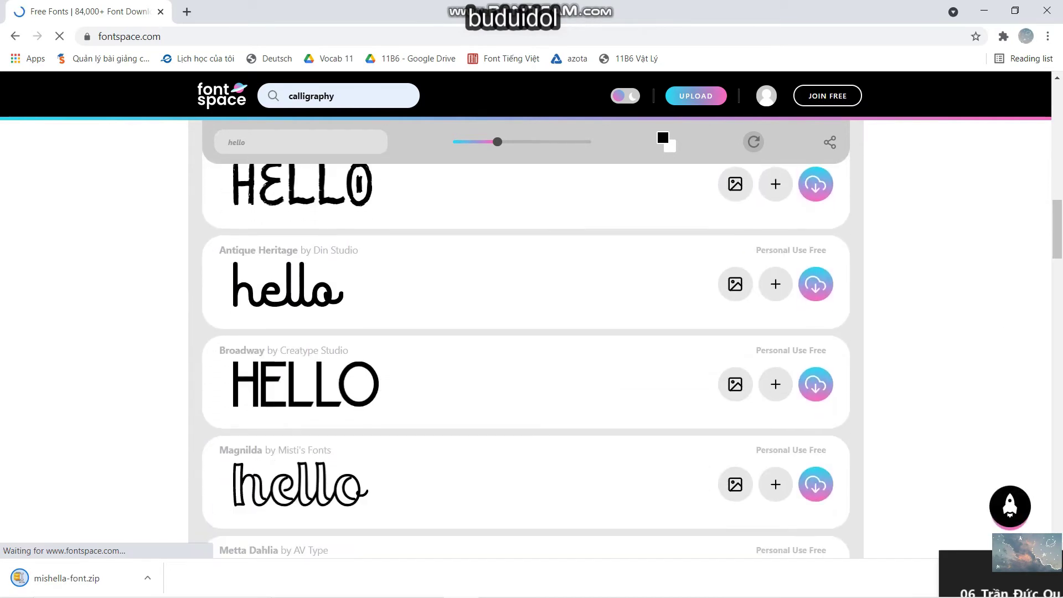
pyautogui.click(67, 578)
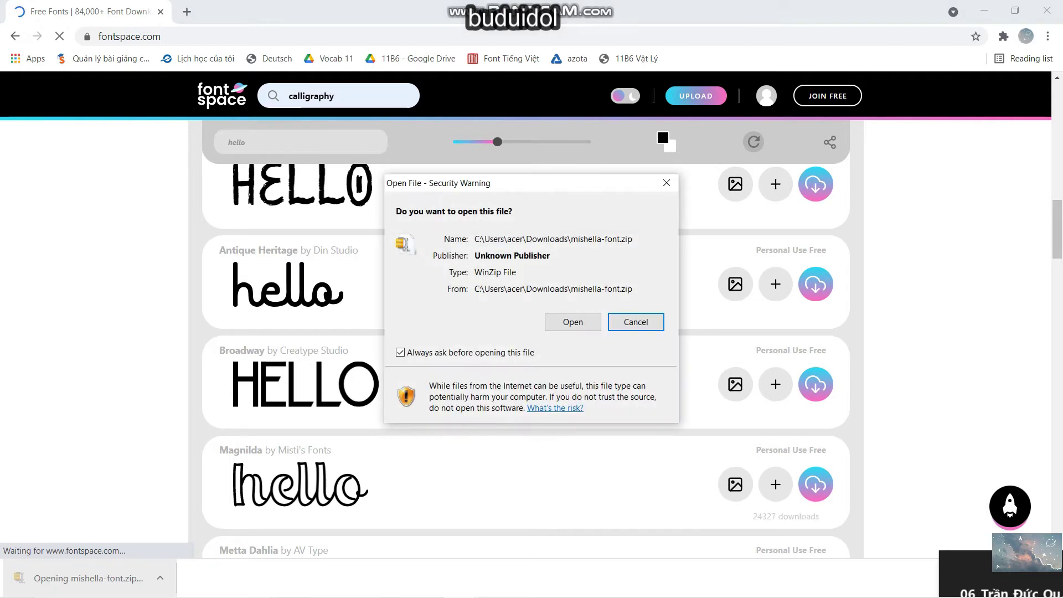
pyautogui.press('Return')
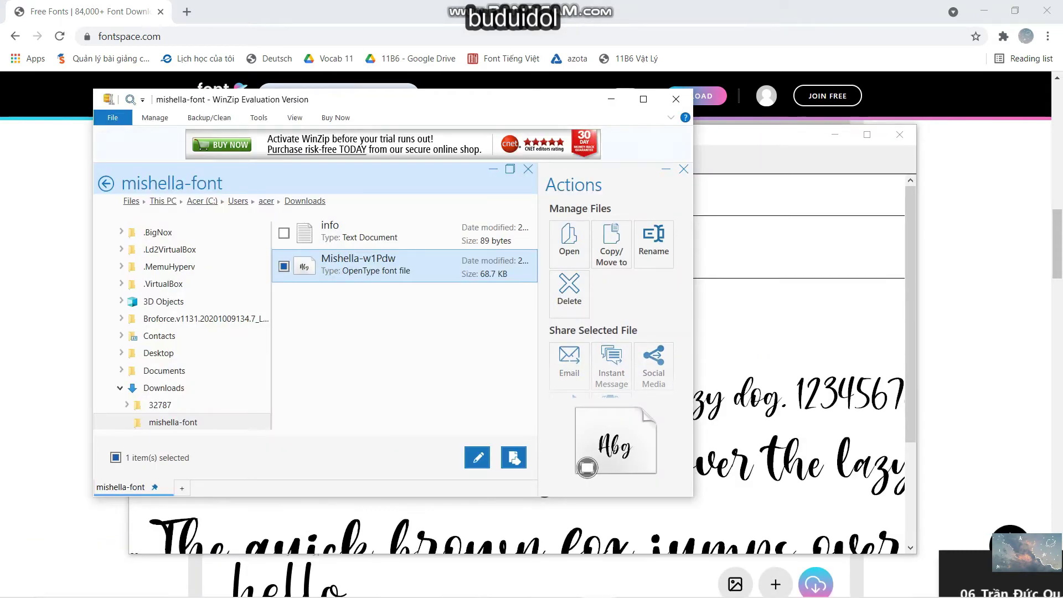
pyautogui.click(676, 100)
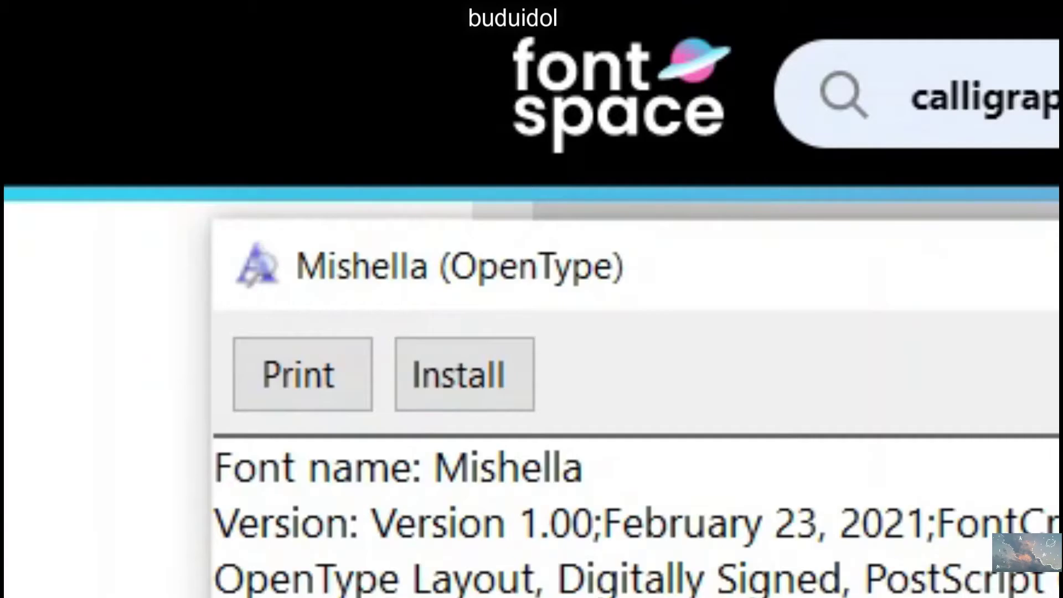
pyautogui.click(184, 159)
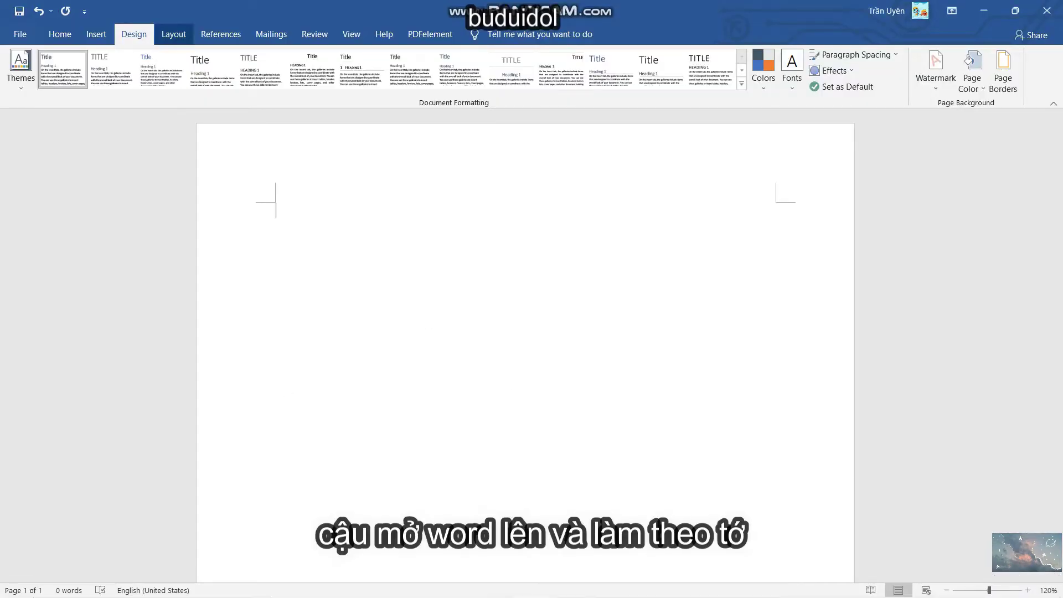
# - Set the page size to A4
pyautogui.click(173, 34)
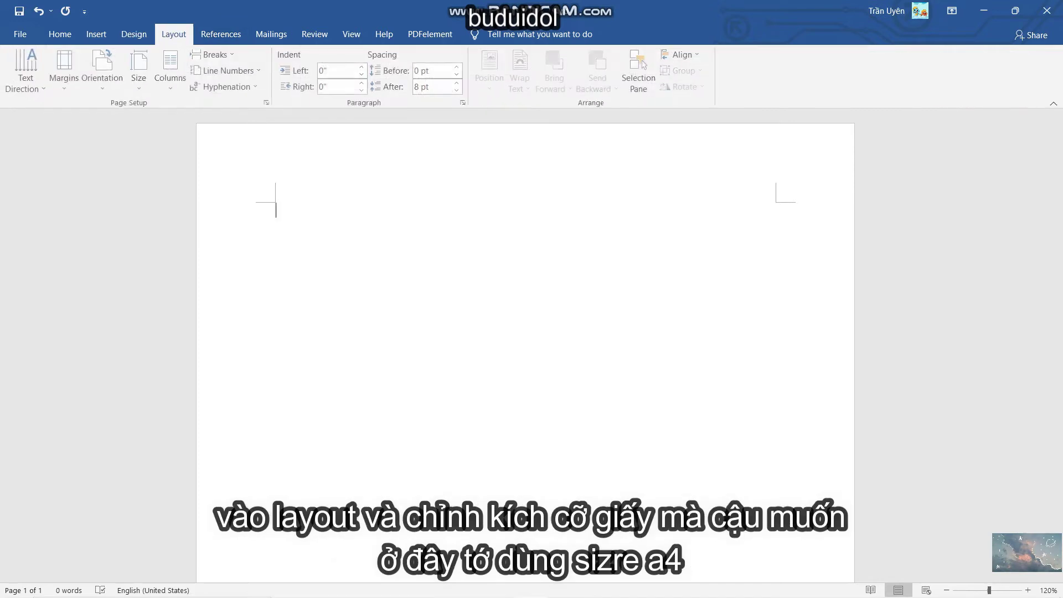
pyautogui.click(140, 72)
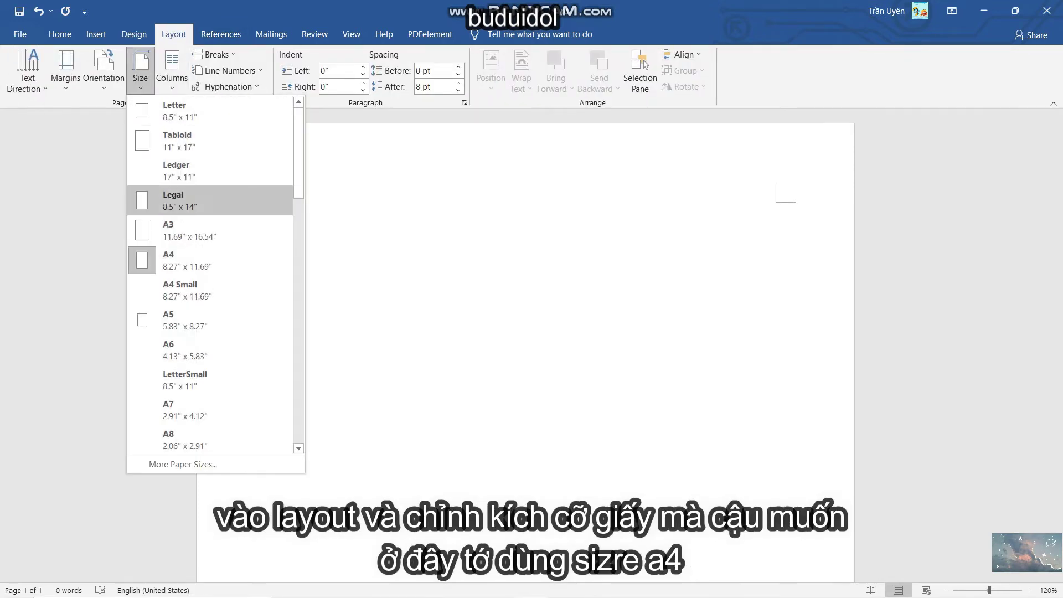
pyautogui.click(166, 261)
# - Fill the page background with the dot-grid image from the dot_grid_pages_a4 (1) folder
pyautogui.click(134, 34)
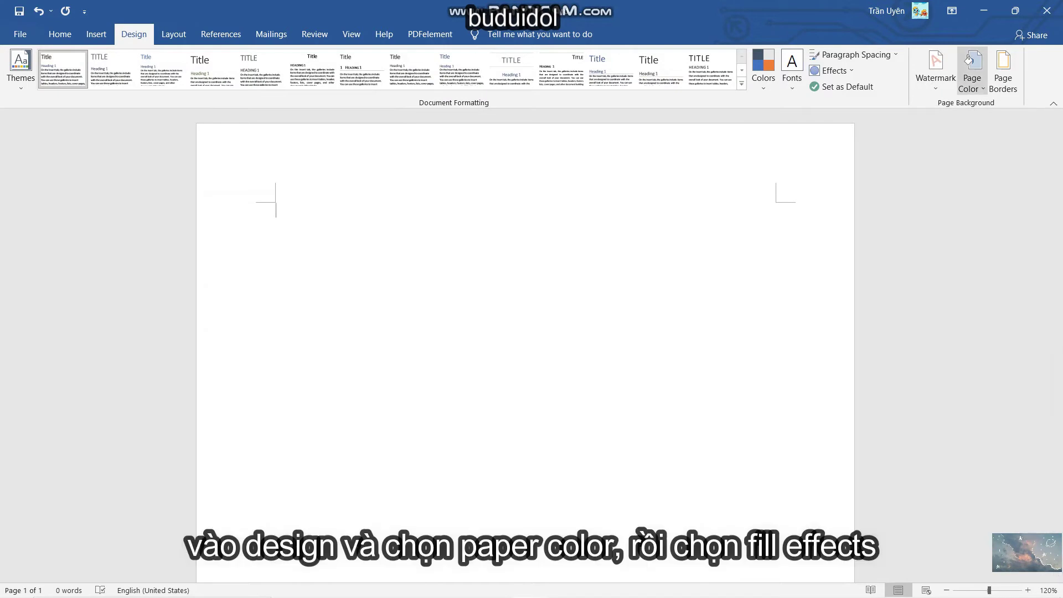
pyautogui.click(972, 69)
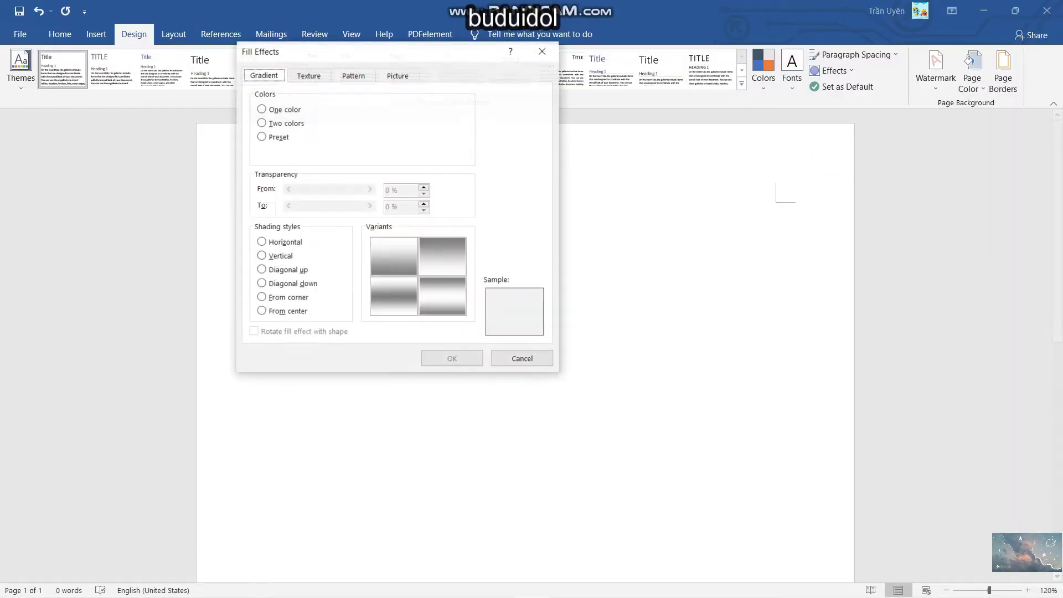
pyautogui.click(397, 75)
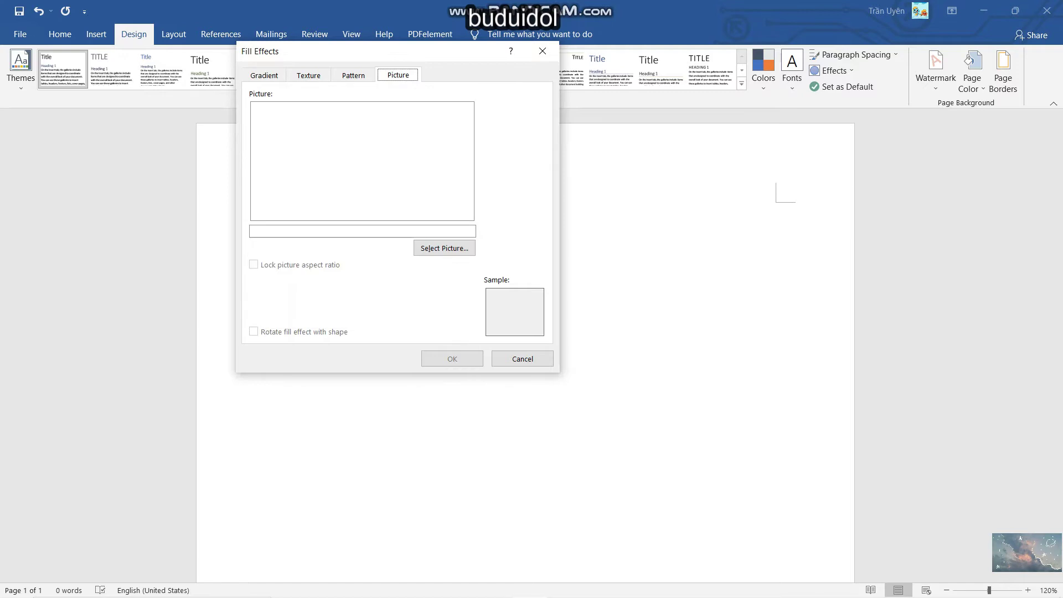
pyautogui.click(444, 248)
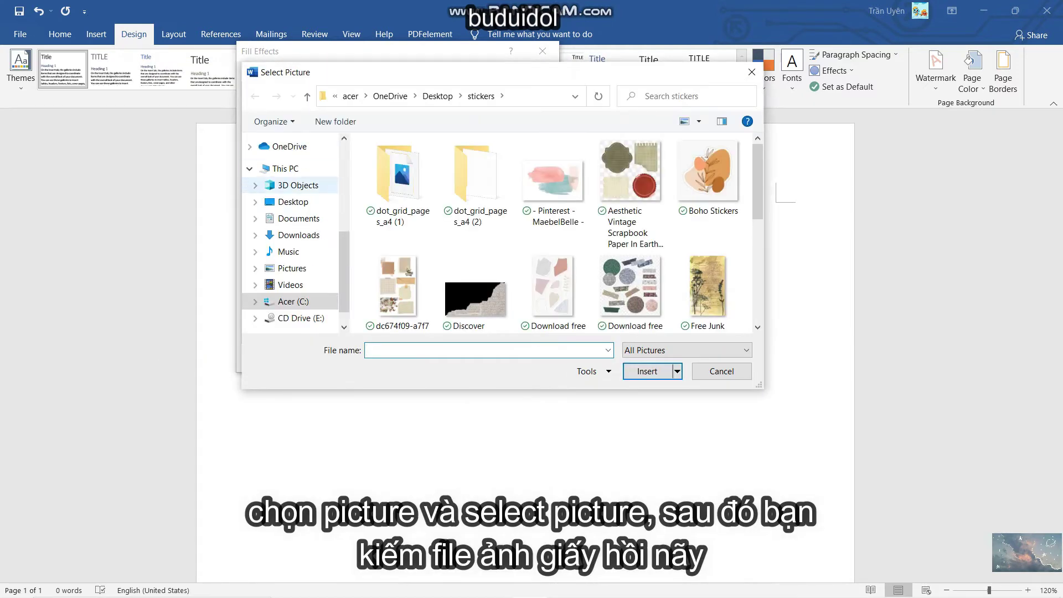
pyautogui.doubleClick(397, 183)
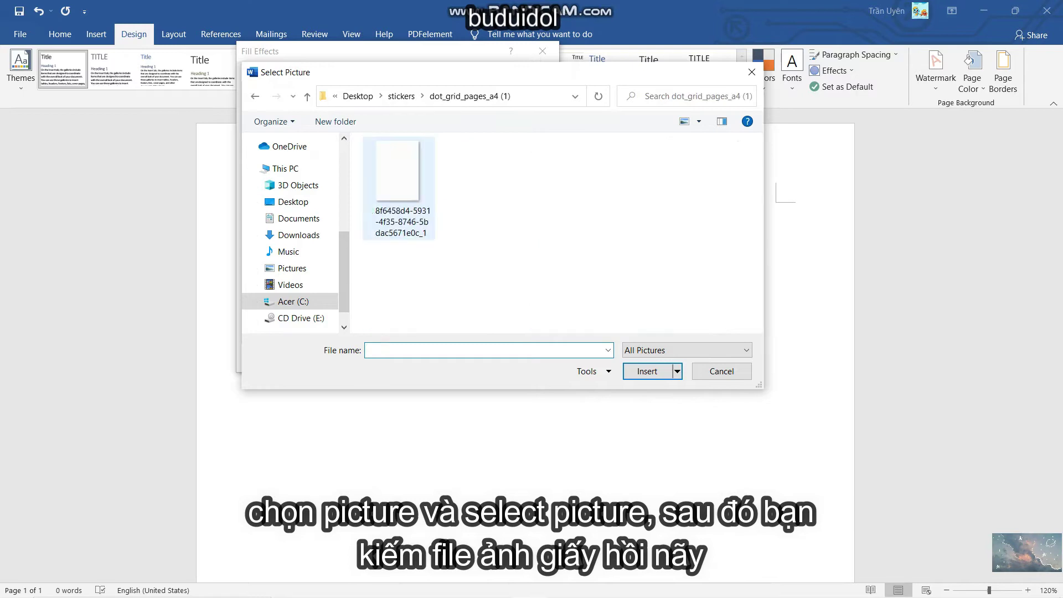
pyautogui.click(397, 172)
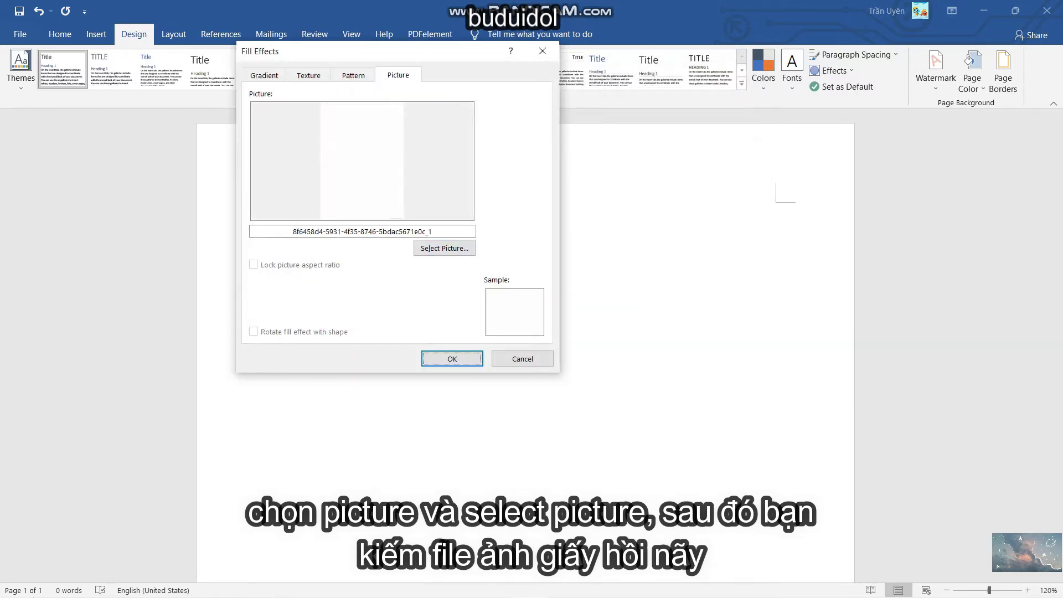
pyautogui.click(451, 358)
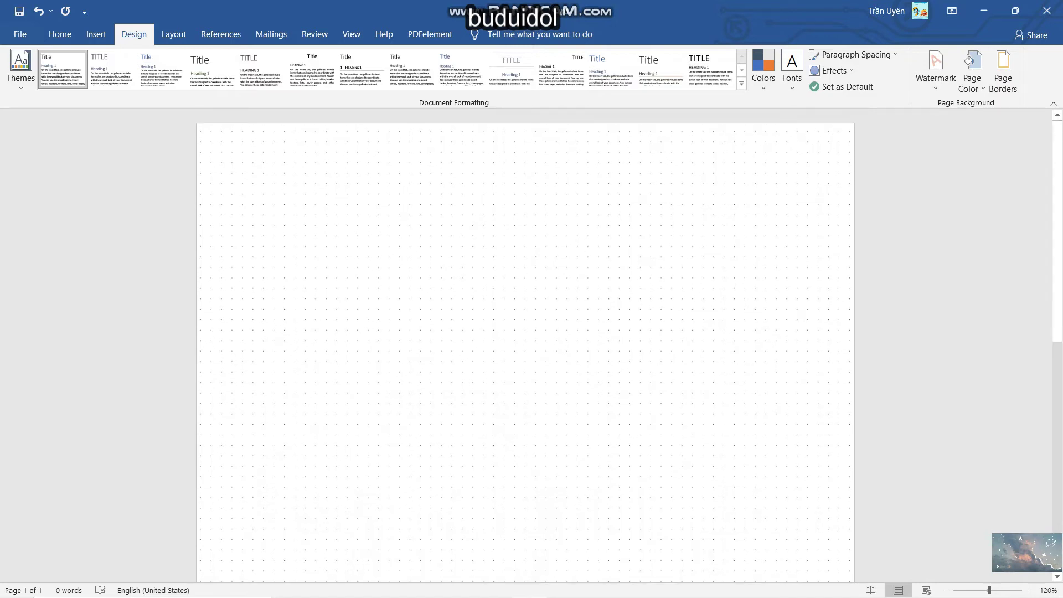
pyautogui.click(173, 33)
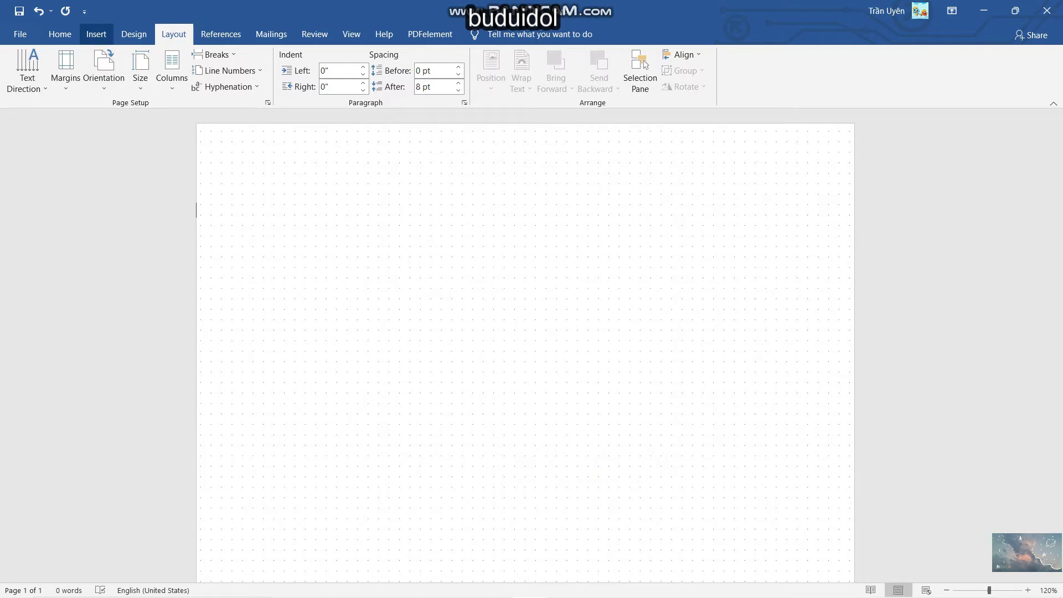
# - Insert the watercolour brush-stroke picture from the stickers folder and place it behind text
pyautogui.click(96, 33)
pyautogui.click(158, 70)
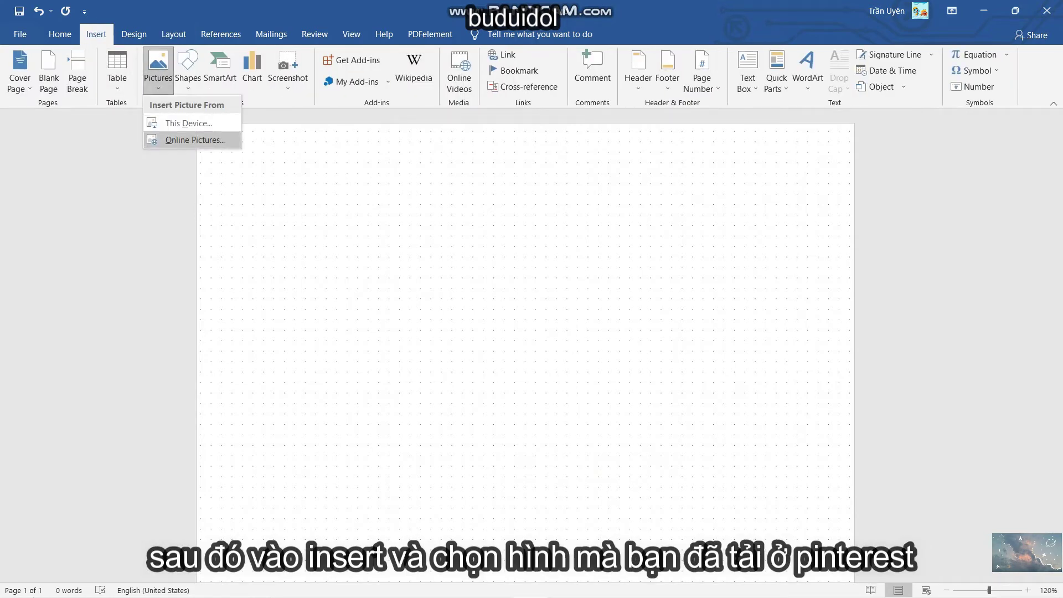
pyautogui.click(189, 123)
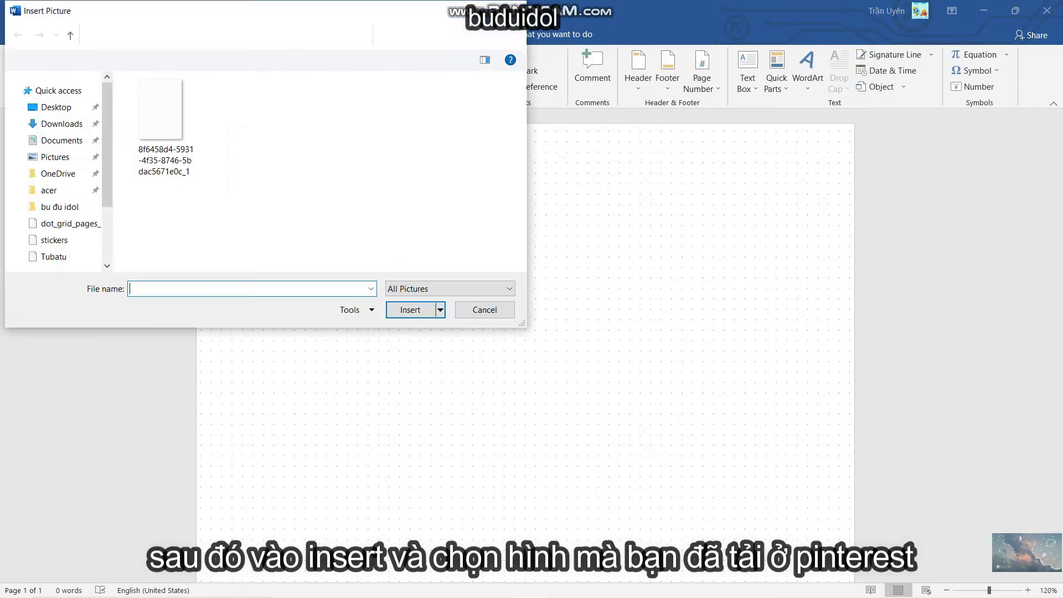
pyautogui.scroll(3, 52, 190)
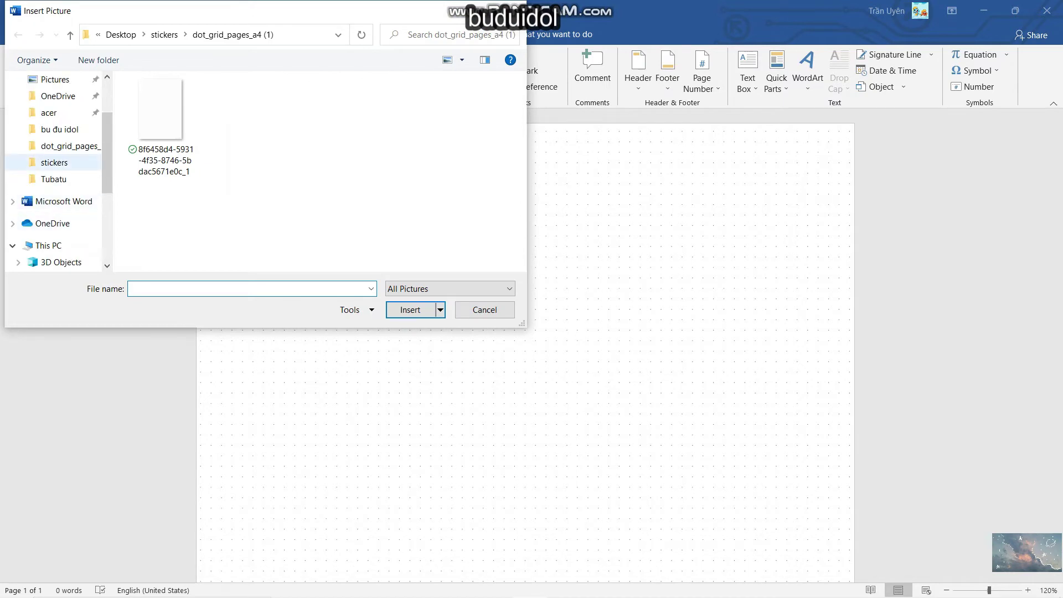
pyautogui.click(53, 162)
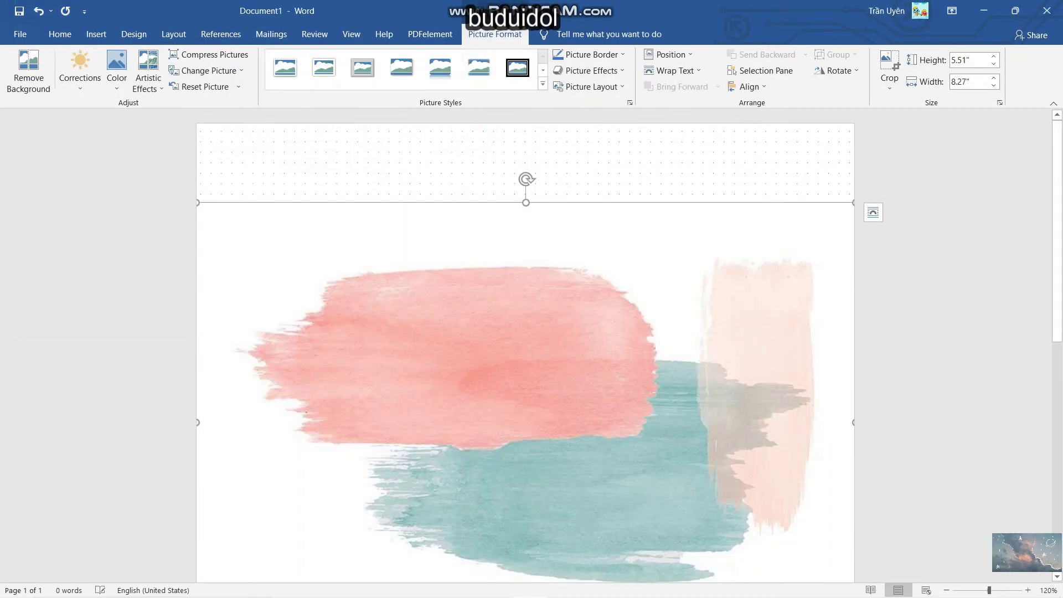
pyautogui.click(697, 212)
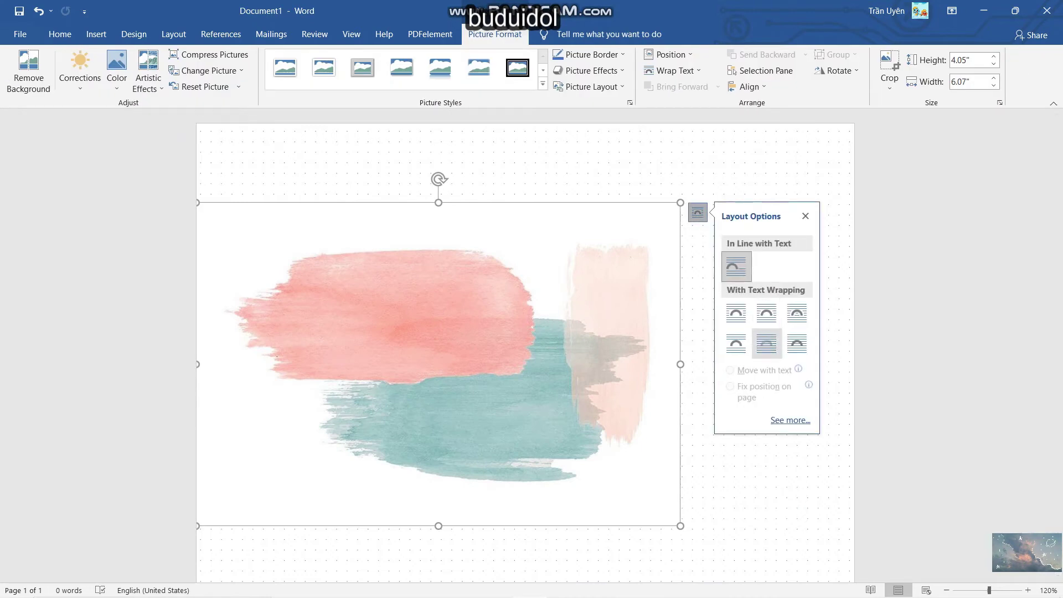
pyautogui.click(797, 344)
# - Shrink the watercolour picture and position it toward the upper right of the page
pyautogui.moveTo(438, 364); pyautogui.dragTo(547, 309)
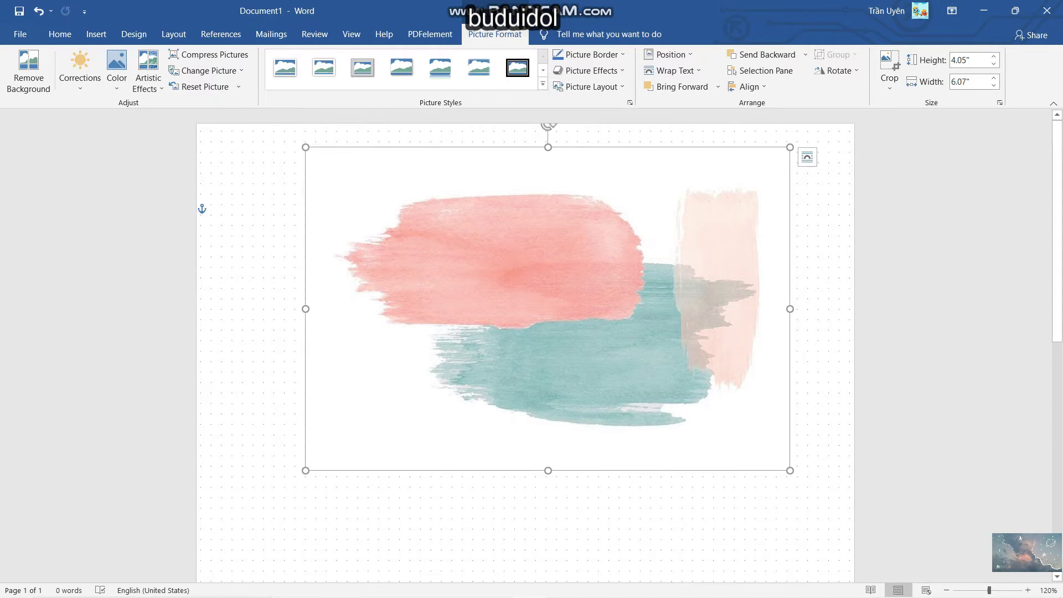
pyautogui.moveTo(790, 147); pyautogui.dragTo(710, 202)
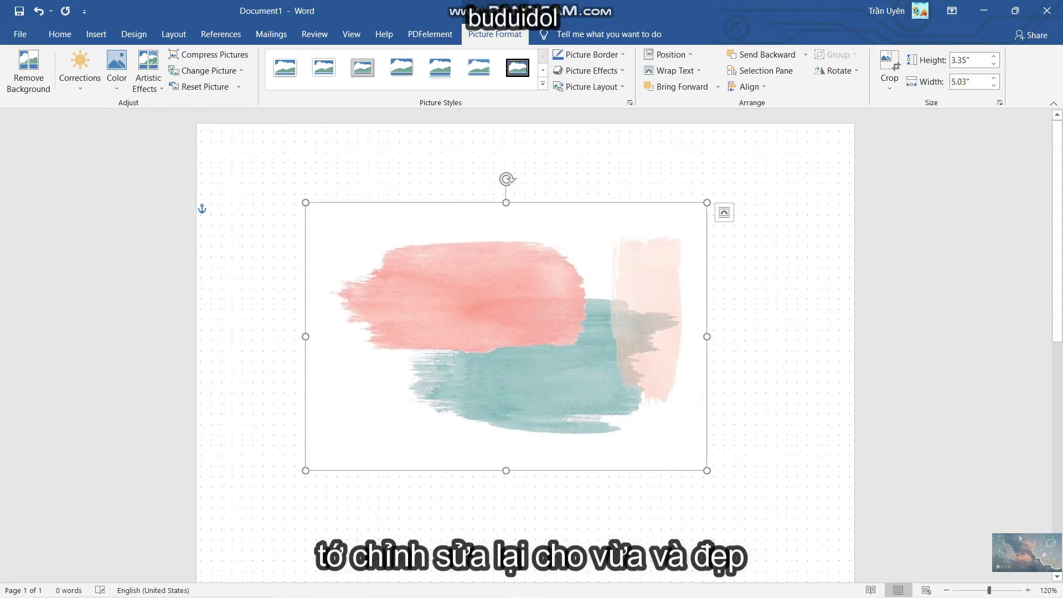
pyautogui.moveTo(331, 341); pyautogui.dragTo(433, 293)
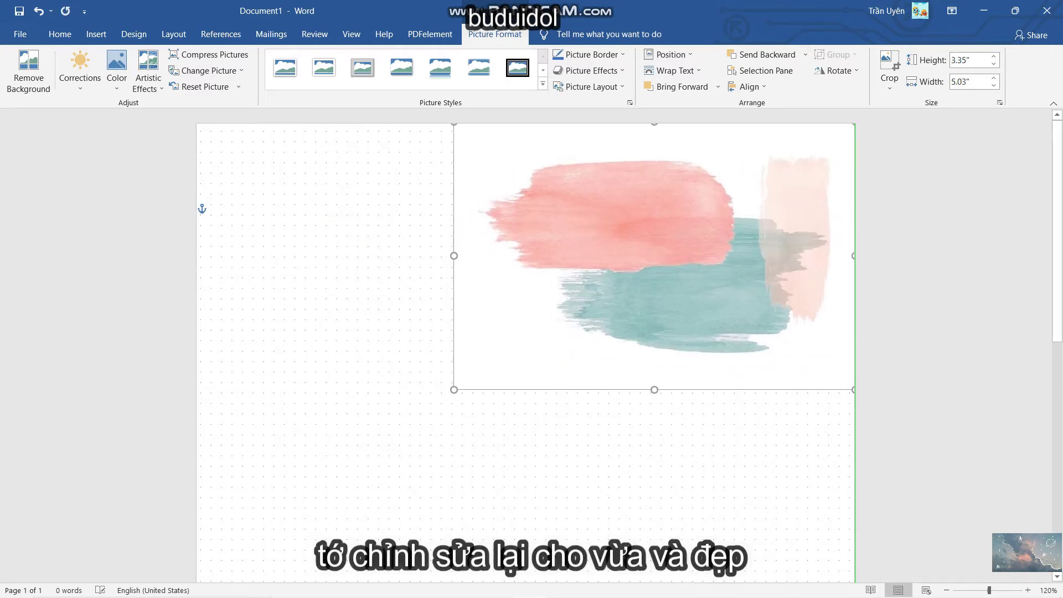
pyautogui.moveTo(611, 287); pyautogui.dragTo(624, 295)
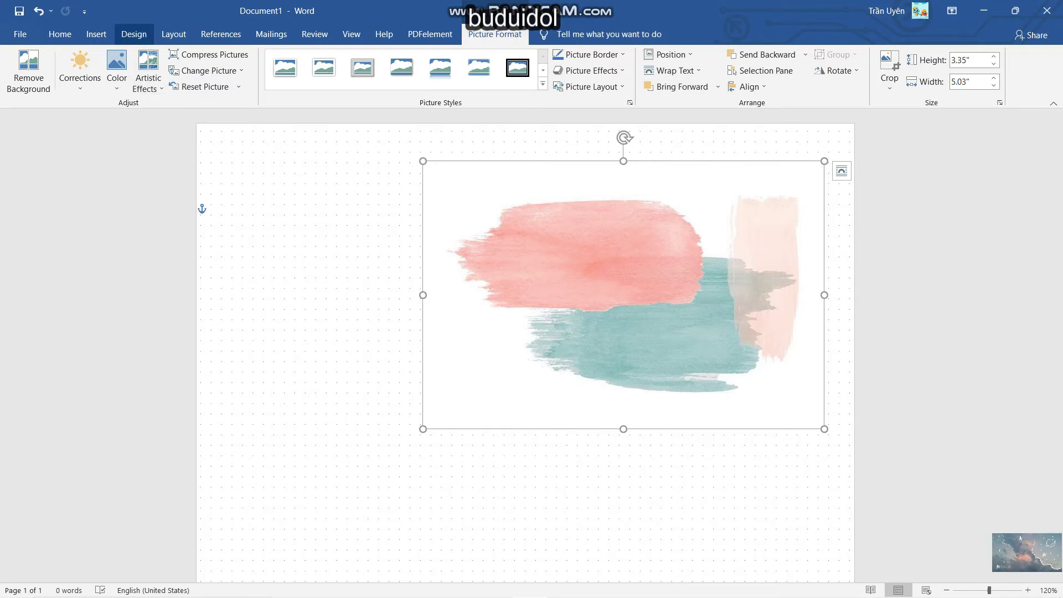
pyautogui.click(96, 34)
# - Insert the torn newspaper image behind text and move it toward the lower right
pyautogui.click(158, 69)
pyautogui.click(188, 123)
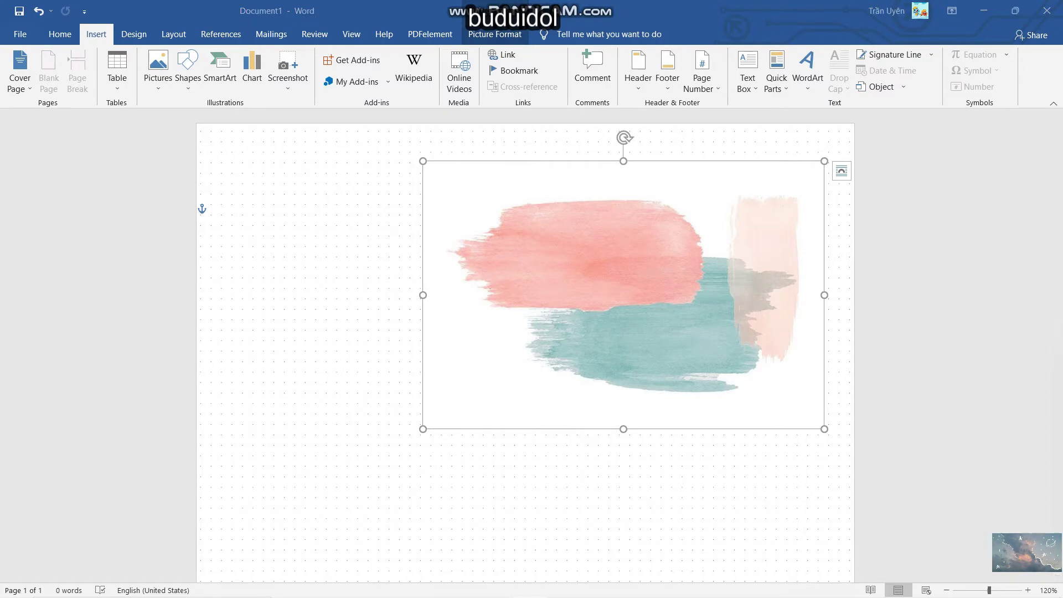
pyautogui.doubleClick(238, 233)
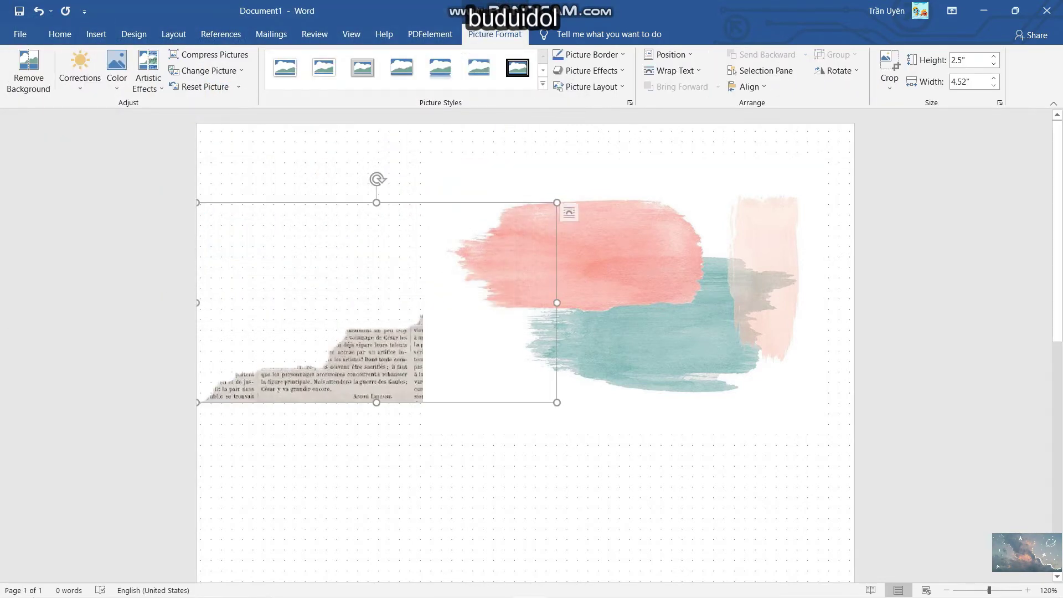
pyautogui.click(574, 212)
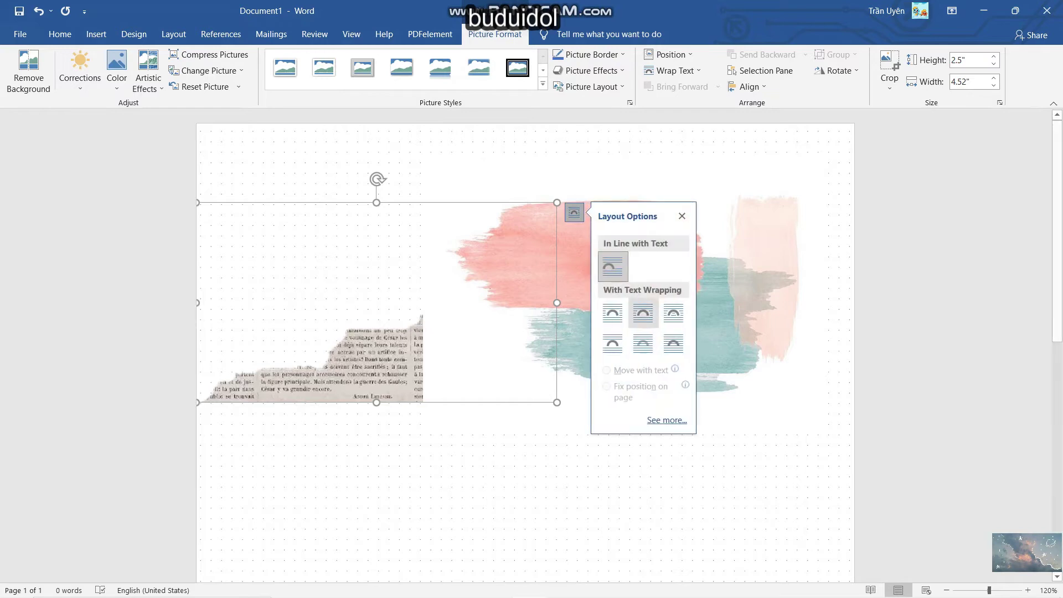
pyautogui.click(674, 343)
pyautogui.moveTo(387, 310)
pyautogui.mouseDown()
pyautogui.moveTo(449, 356)
pyautogui.moveTo(507, 491)
pyautogui.mouseUp()
pyautogui.scroll(-1, 526, 344)
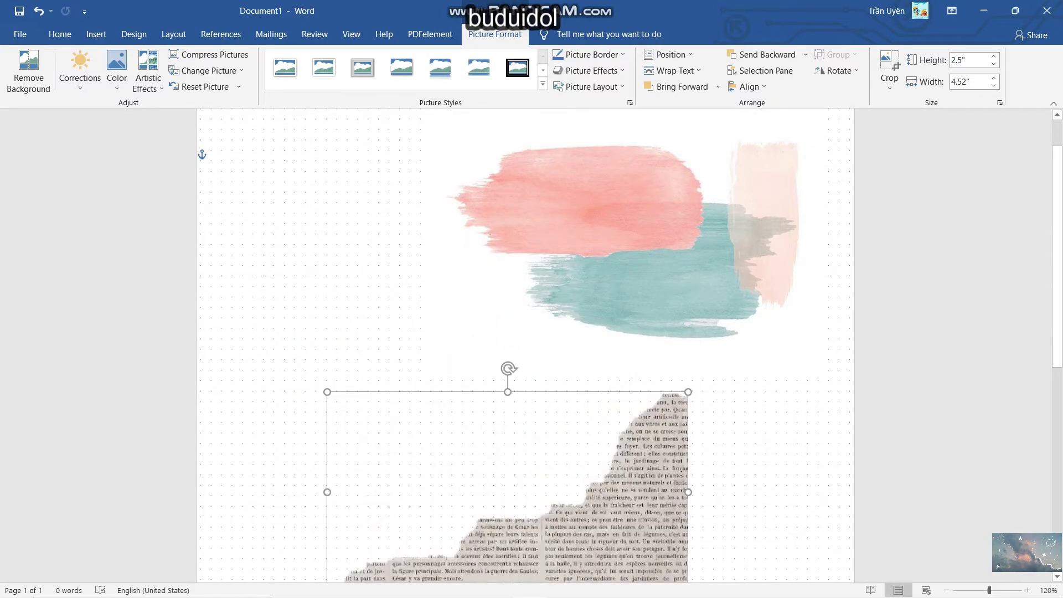
pyautogui.scroll(-8, 526, 343)
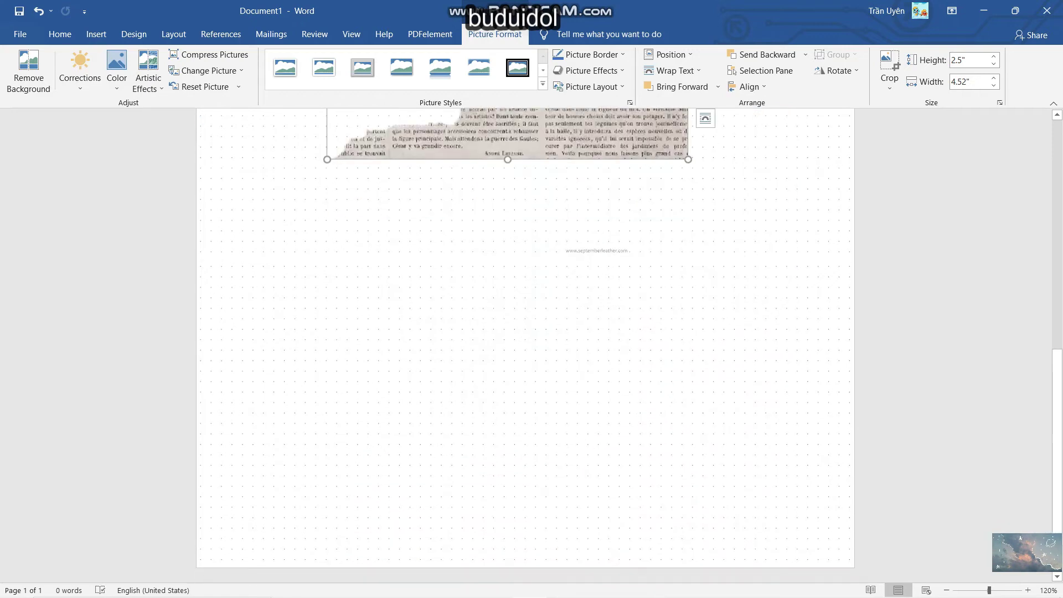
pyautogui.moveTo(498, 138); pyautogui.dragTo(666, 549)
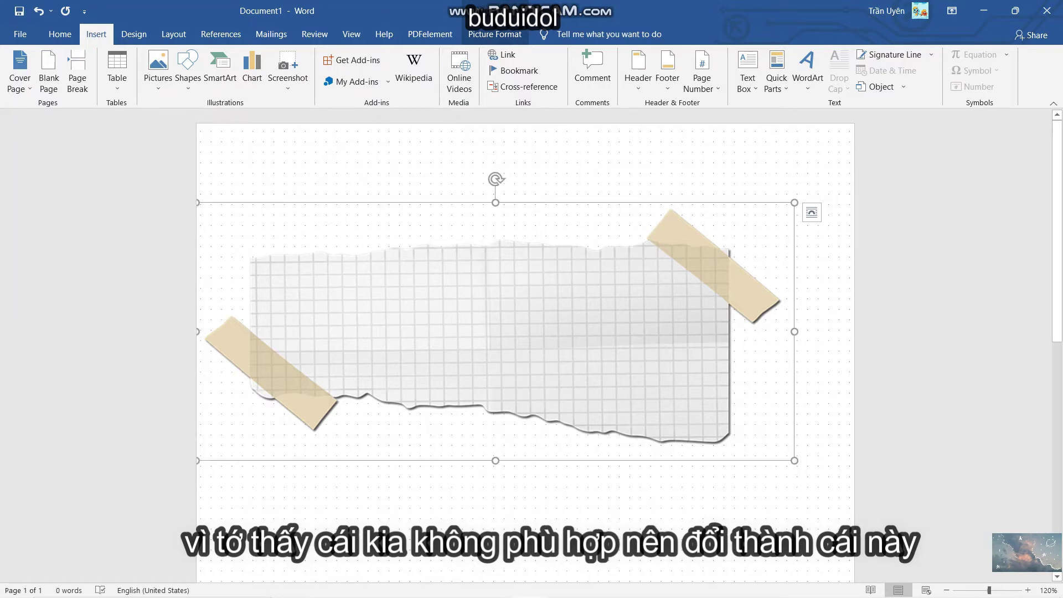
# - Float the taped grid-paper picture in front of text near the top of the page
pyautogui.click(811, 212)
pyautogui.click(911, 343)
pyautogui.moveTo(496, 332)
pyautogui.mouseDown()
pyautogui.moveTo(526, 223)
pyautogui.moveTo(526, 253)
pyautogui.mouseUp()
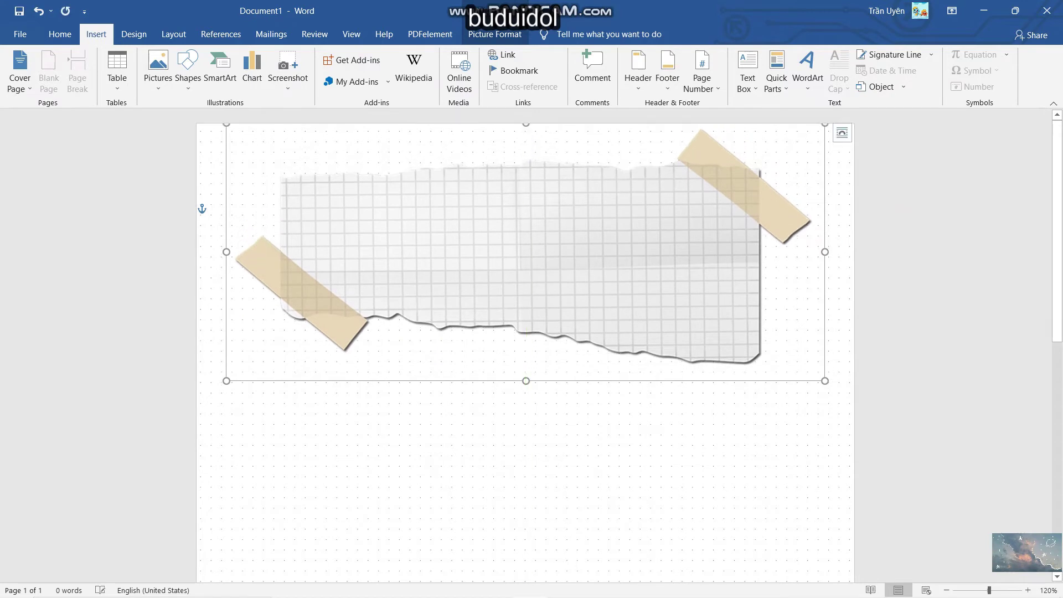
pyautogui.click(188, 69)
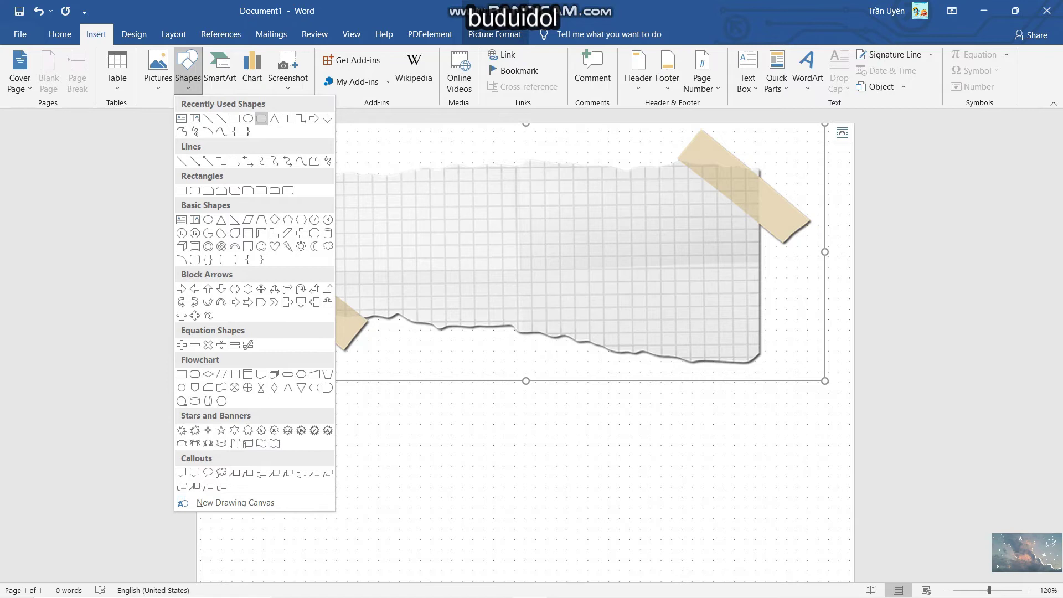
# - Draw a rounded rectangle over the grid-paper picture and widen it leftward
pyautogui.click(261, 118)
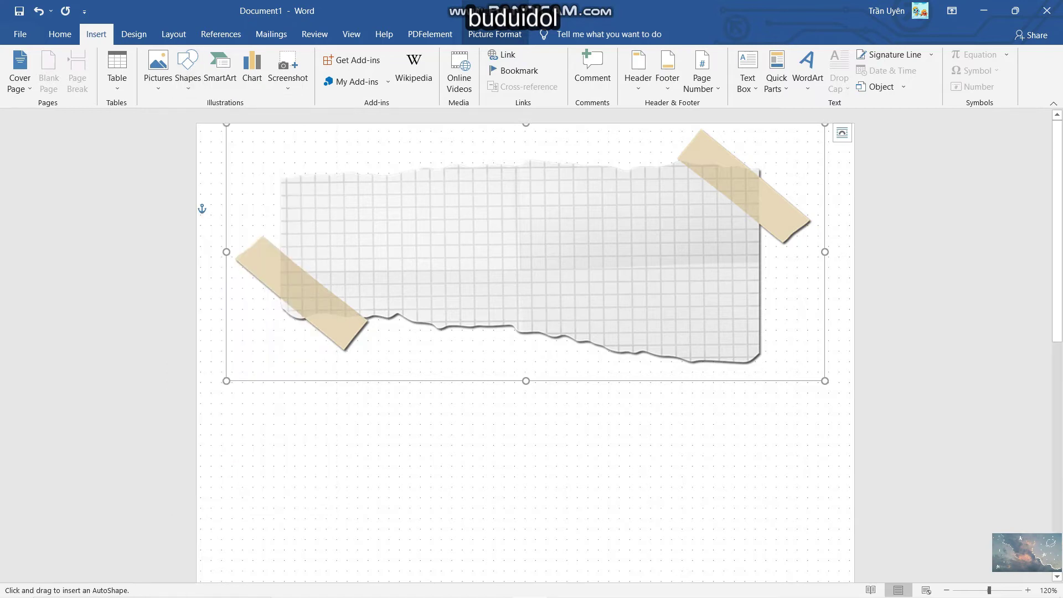
pyautogui.moveTo(198, 130); pyautogui.dragTo(734, 282)
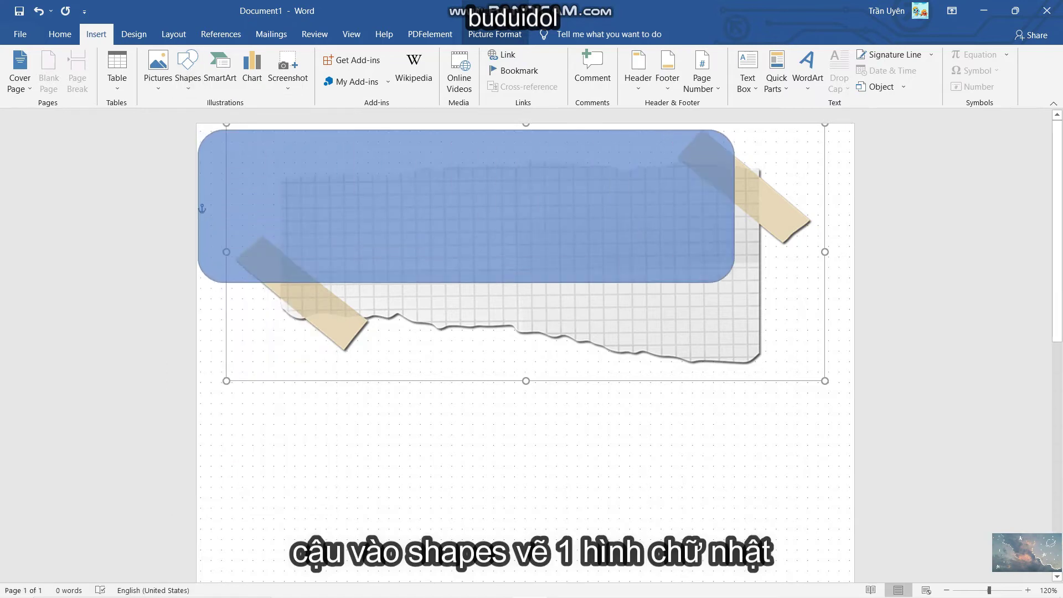
pyautogui.moveTo(466, 206); pyautogui.dragTo(510, 199)
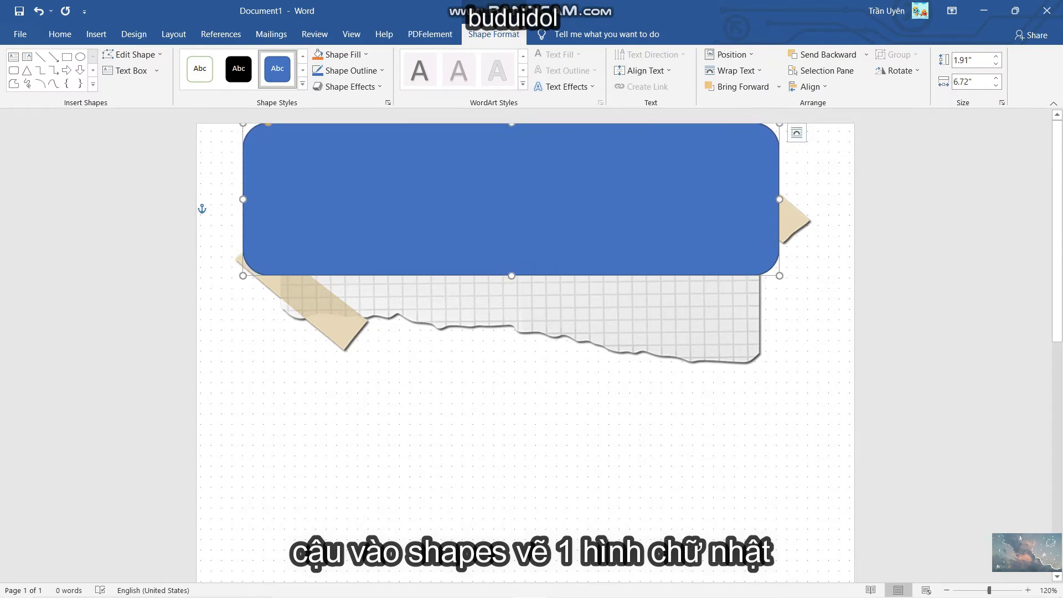
pyautogui.moveTo(242, 199); pyautogui.dragTo(197, 198)
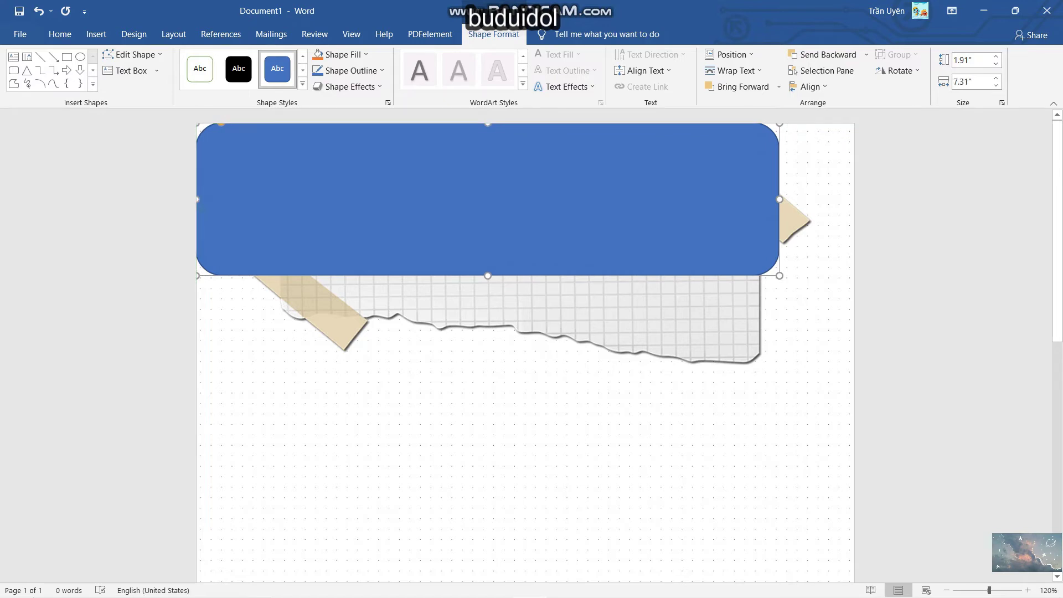
pyautogui.moveTo(488, 199); pyautogui.dragTo(583, 225)
# - Stretch the rectangle across the page's top edge and bring up More Fill Colors
pyautogui.moveTo(292, 224); pyautogui.dragTo(198, 224)
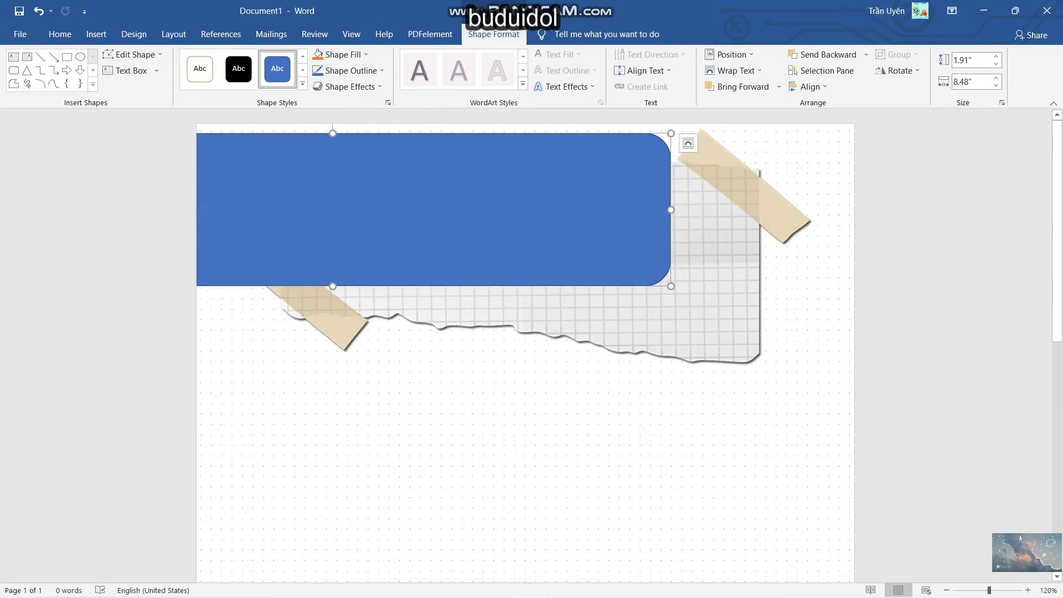
pyautogui.moveTo(671, 210); pyautogui.dragTo(844, 210)
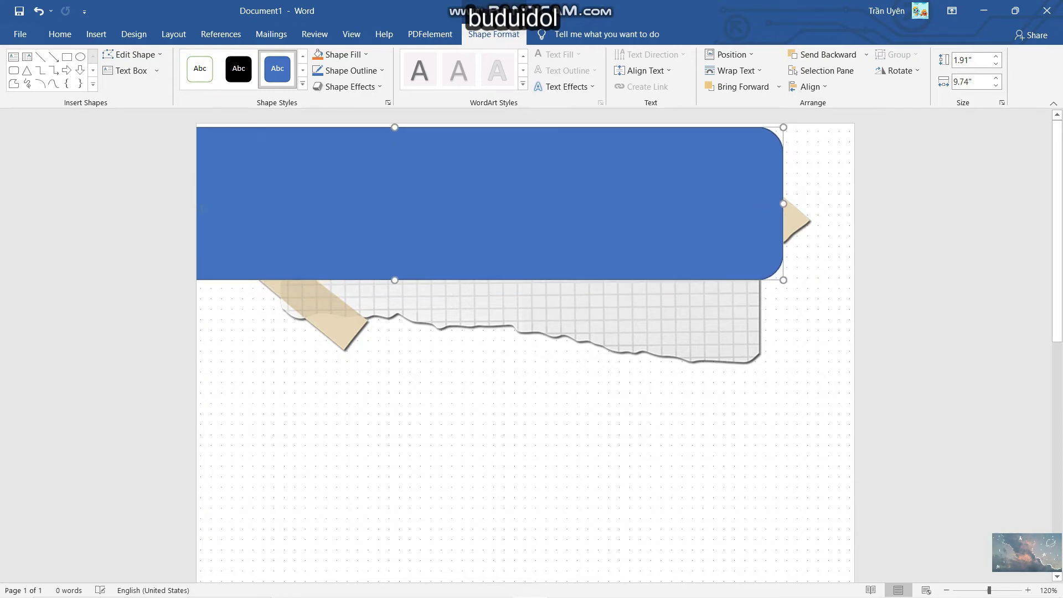
pyautogui.moveTo(521, 191); pyautogui.dragTo(530, 179)
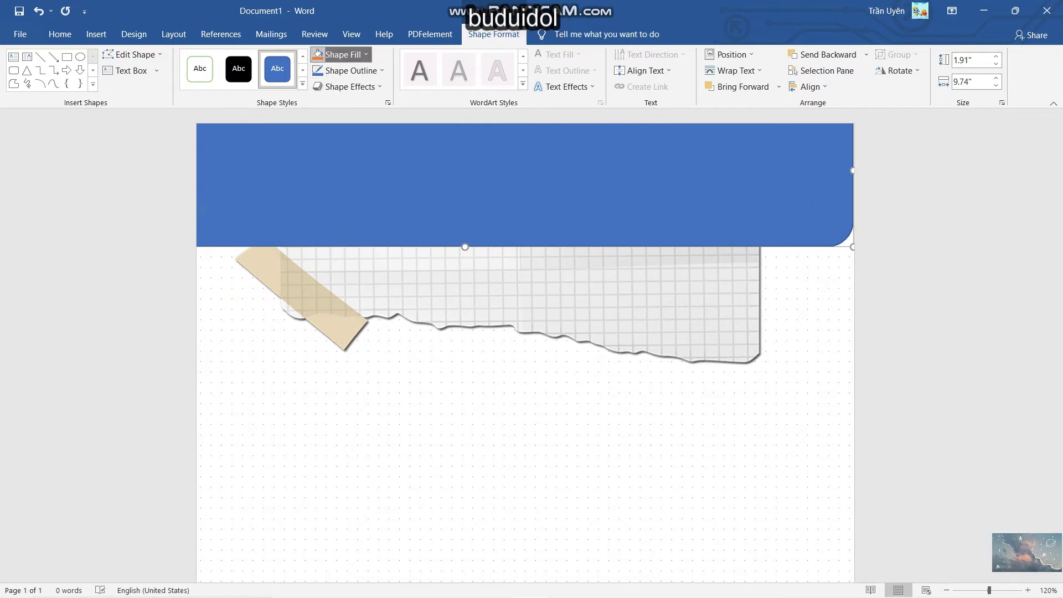
pyautogui.click(339, 55)
pyautogui.click(364, 193)
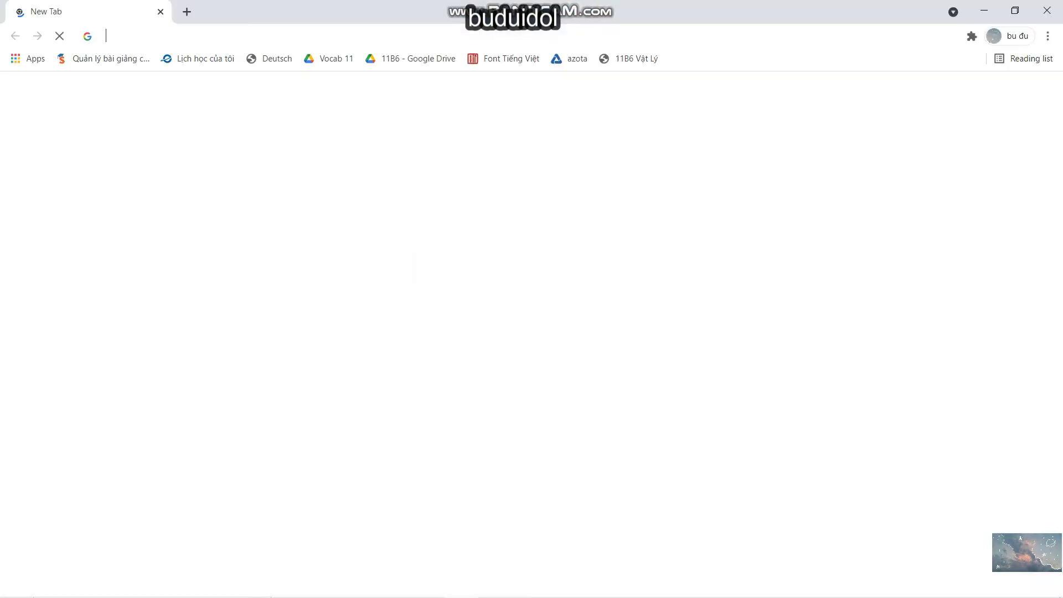
# - Browse Color Hunt palettes and copy the cream hex code #FDFCE5
pyautogui.write('c')
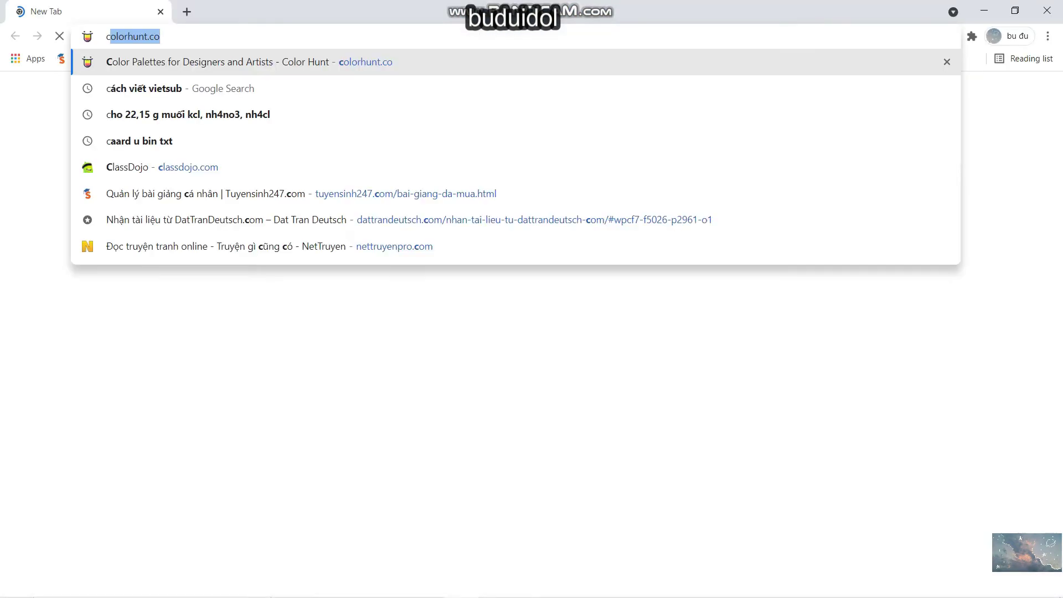
pyautogui.write('olo')
pyautogui.press('Return')
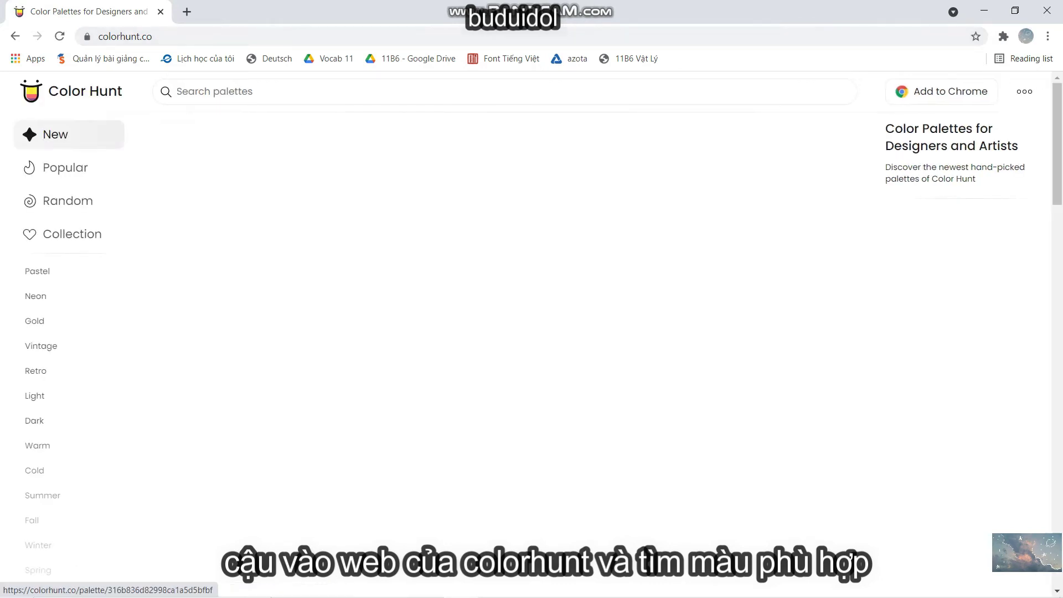
pyautogui.scroll(-4, 388, 420)
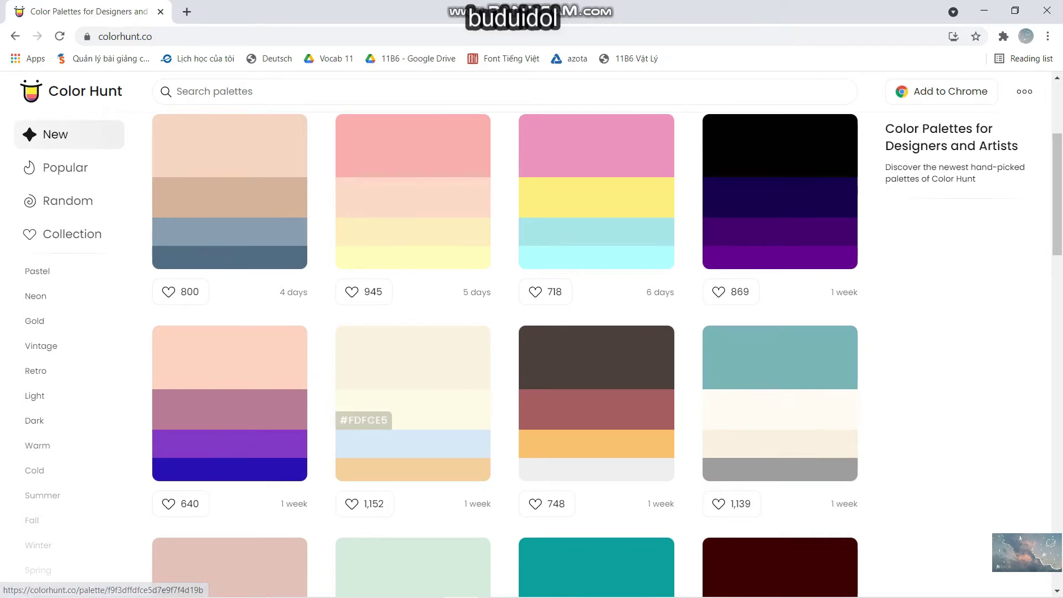
pyautogui.scroll(-4, 387, 260)
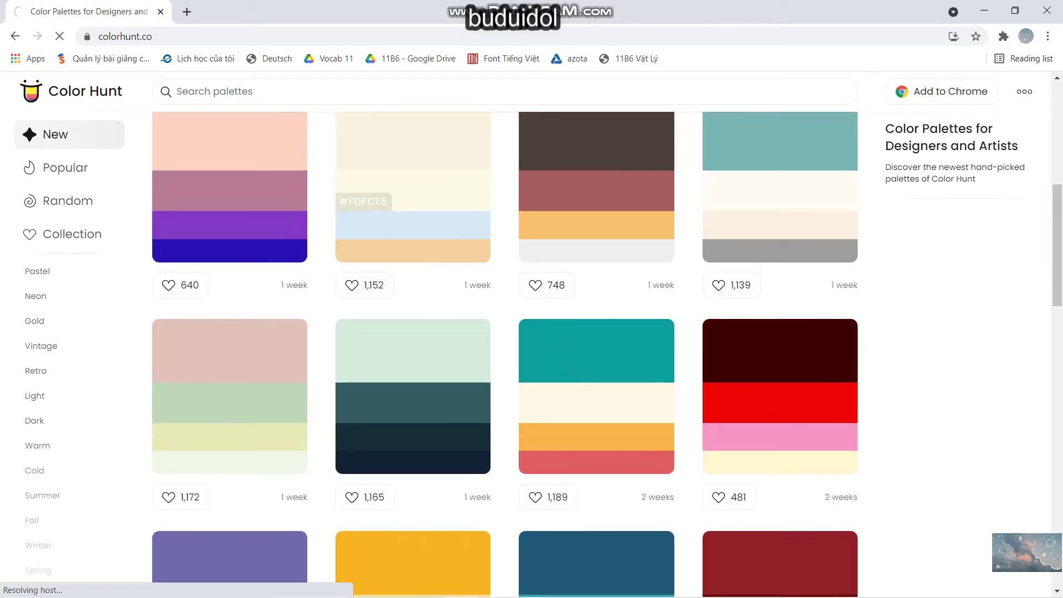
pyautogui.click(412, 191)
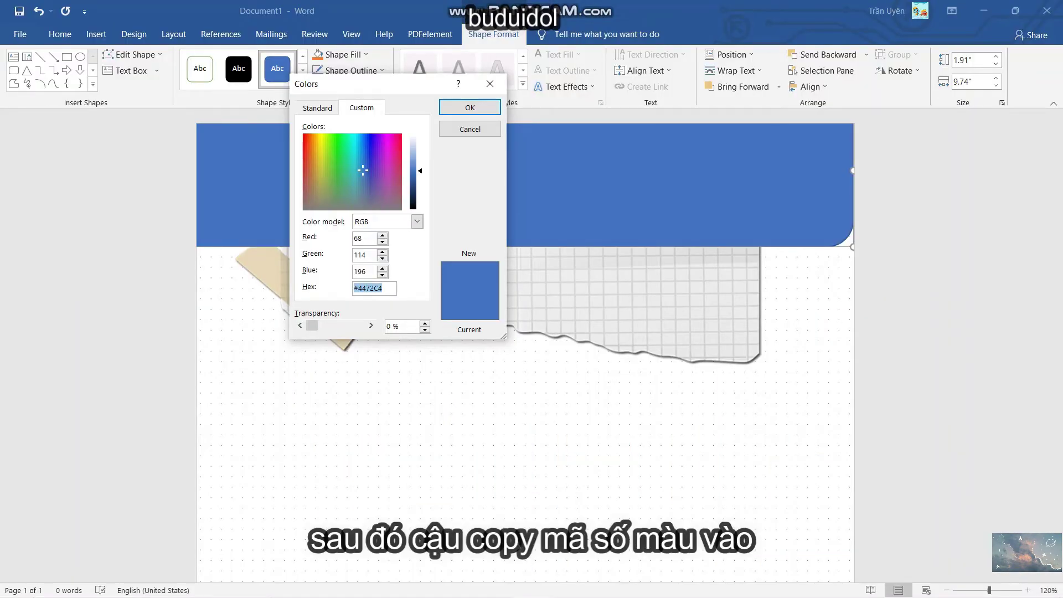
# - Apply cream #FDFCE5 to the top banner, then select the grid-paper picture for formatting
pyautogui.click(470, 107)
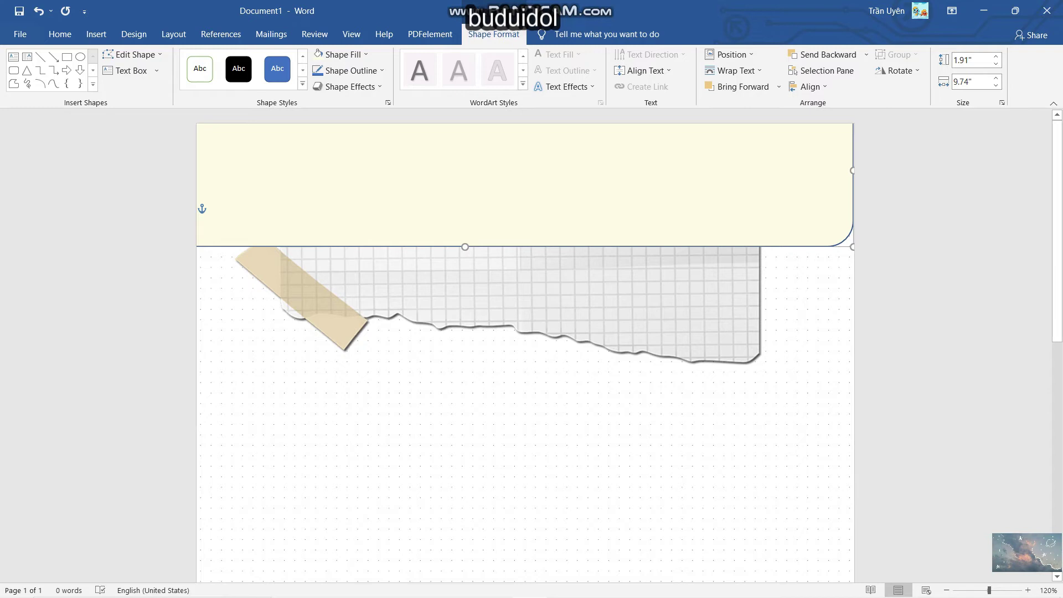
pyautogui.click(554, 310)
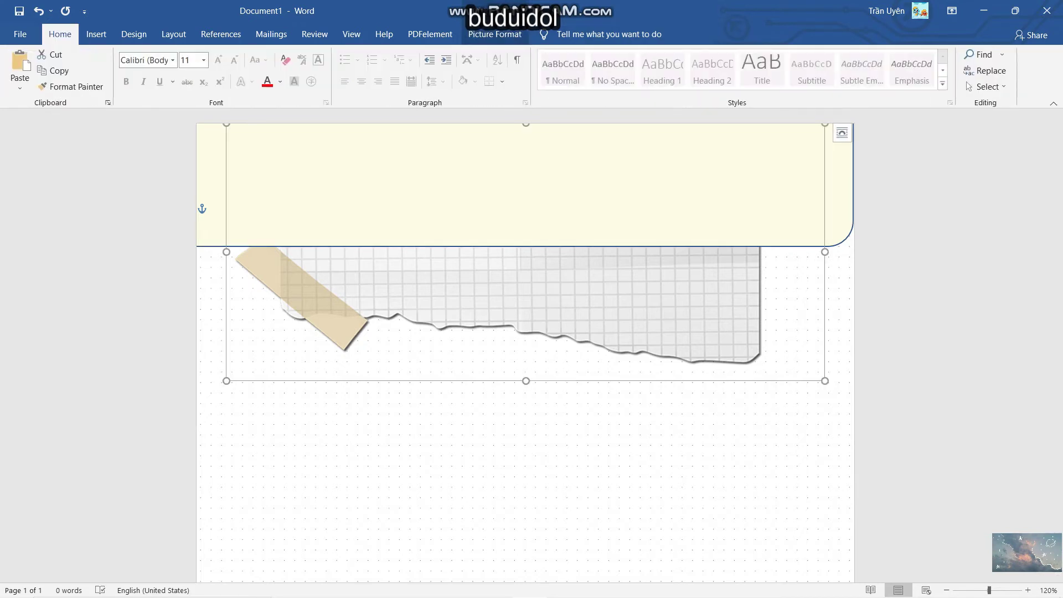
pyautogui.click(494, 33)
# - Bring the grid-paper picture to the front and nudge it slightly up over the banner's edge
pyautogui.click(718, 86)
pyautogui.click(689, 120)
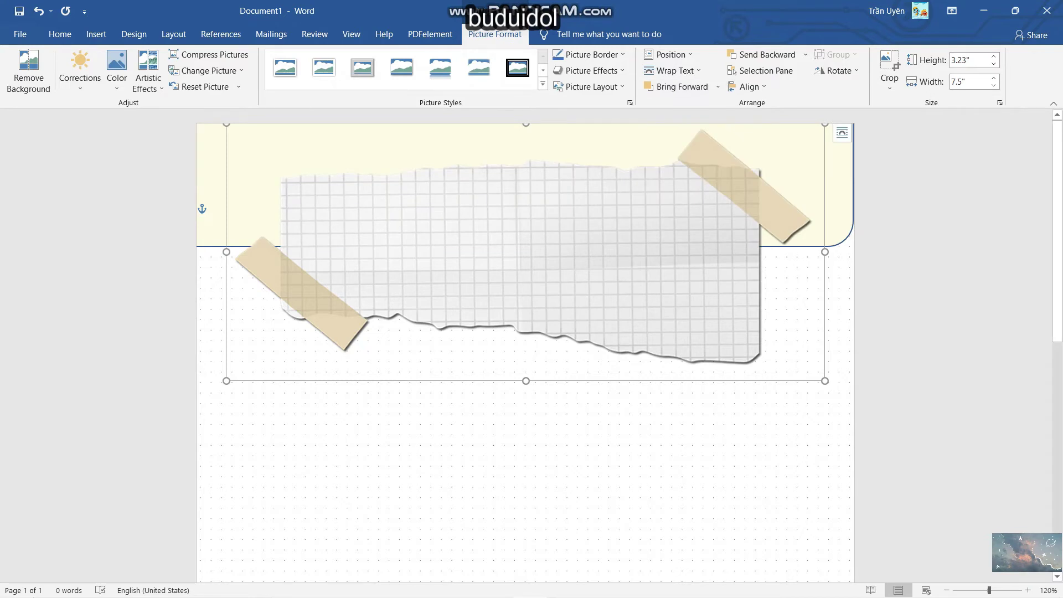
pyautogui.moveTo(553, 249); pyautogui.dragTo(551, 239)
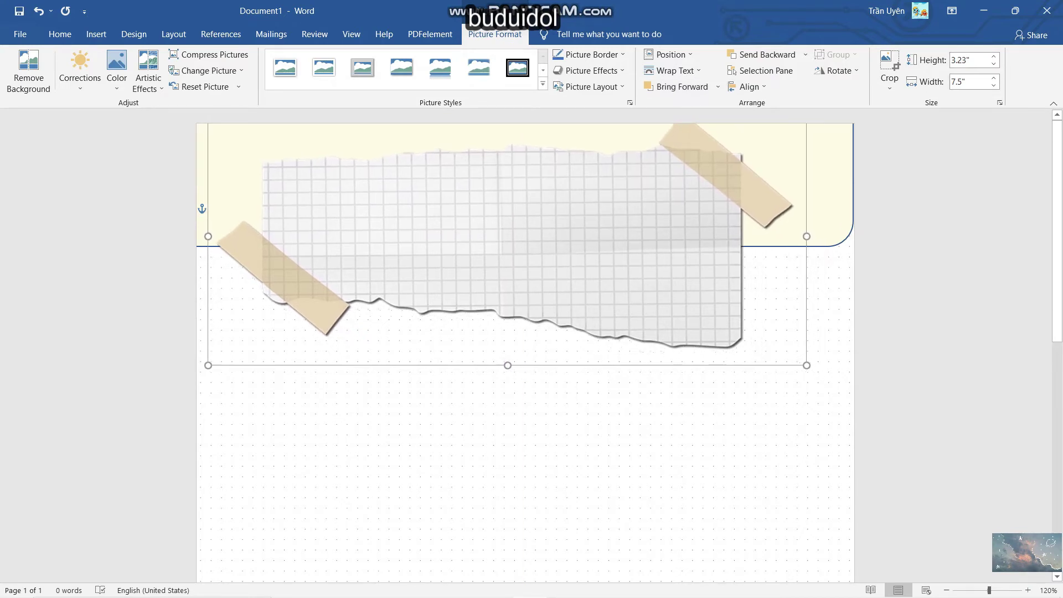
pyautogui.hotkey('ctrl', 'Right')
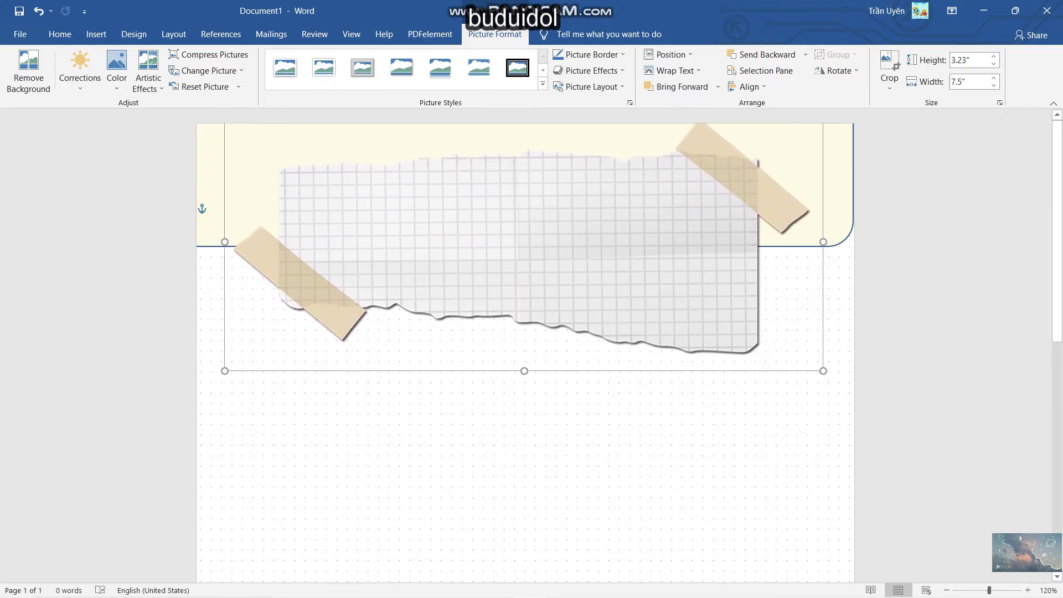
pyautogui.click(197, 211)
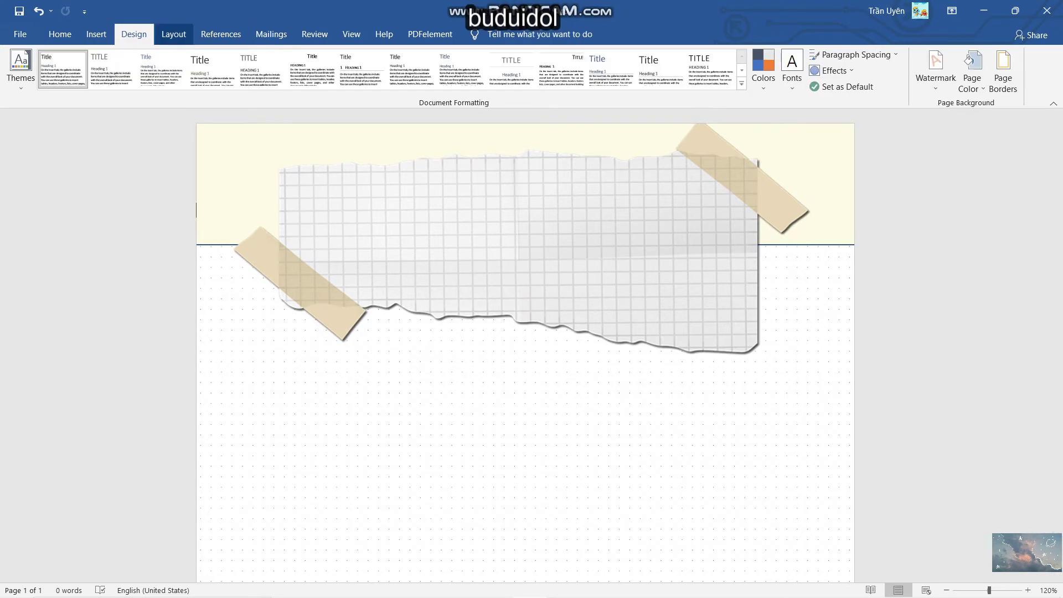
# - Insert a simple text box with no fill and no outline
pyautogui.click(96, 34)
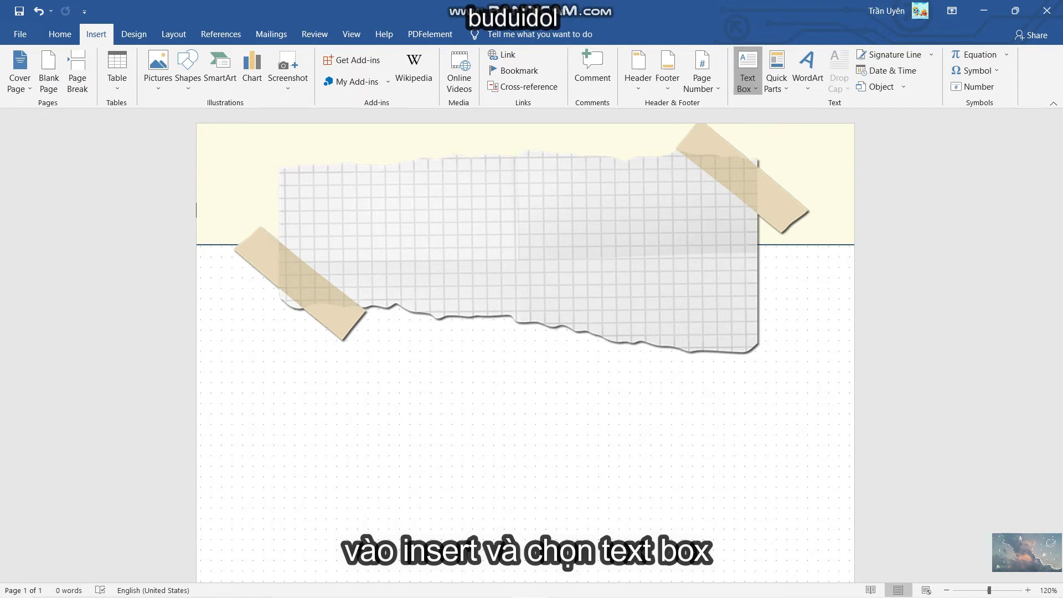
pyautogui.click(748, 72)
pyautogui.click(797, 197)
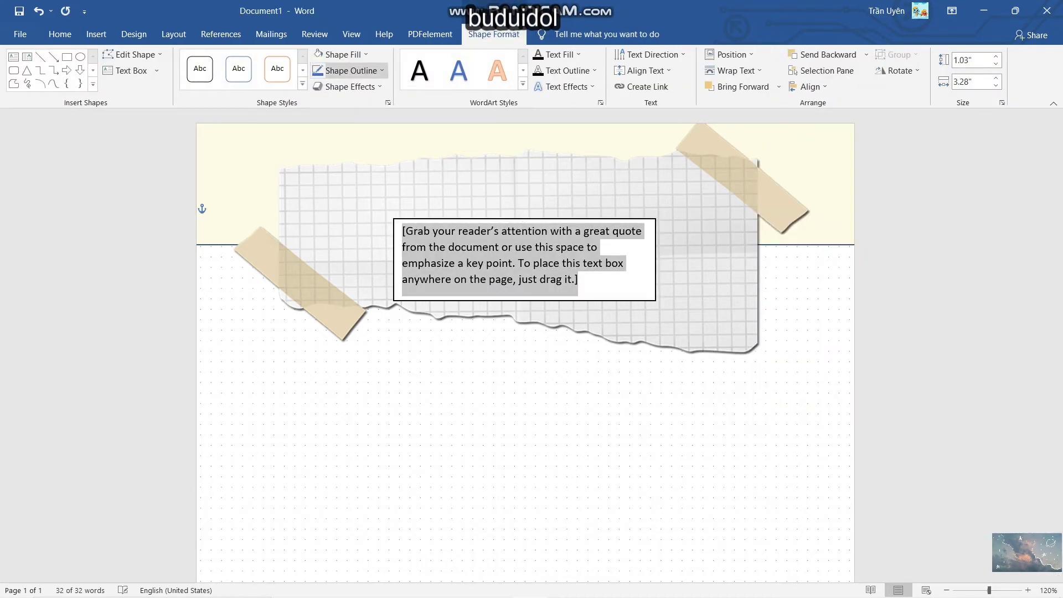
pyautogui.click(343, 55)
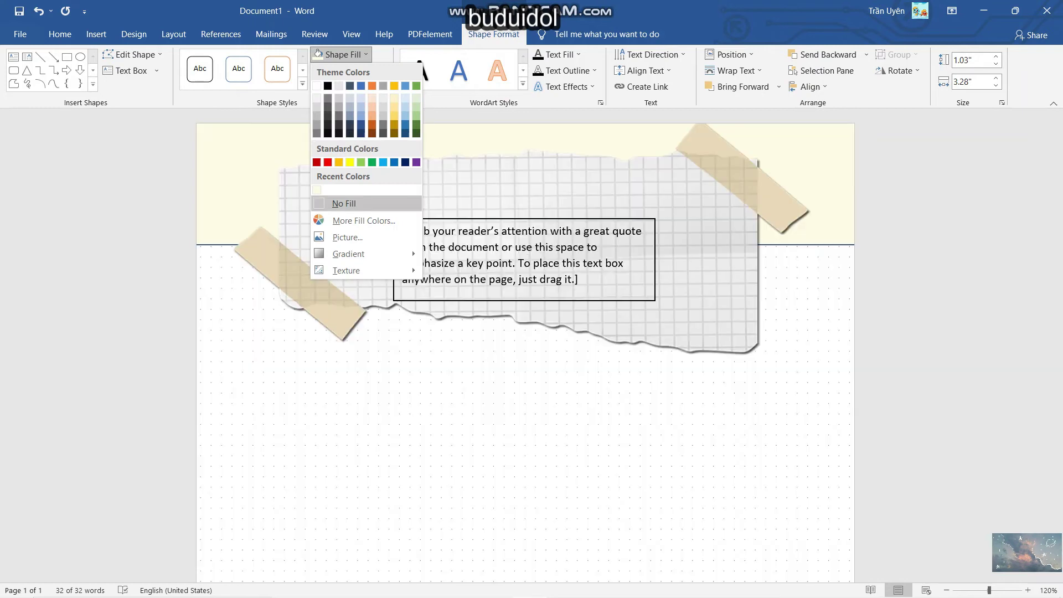
pyautogui.click(332, 202)
pyautogui.click(350, 70)
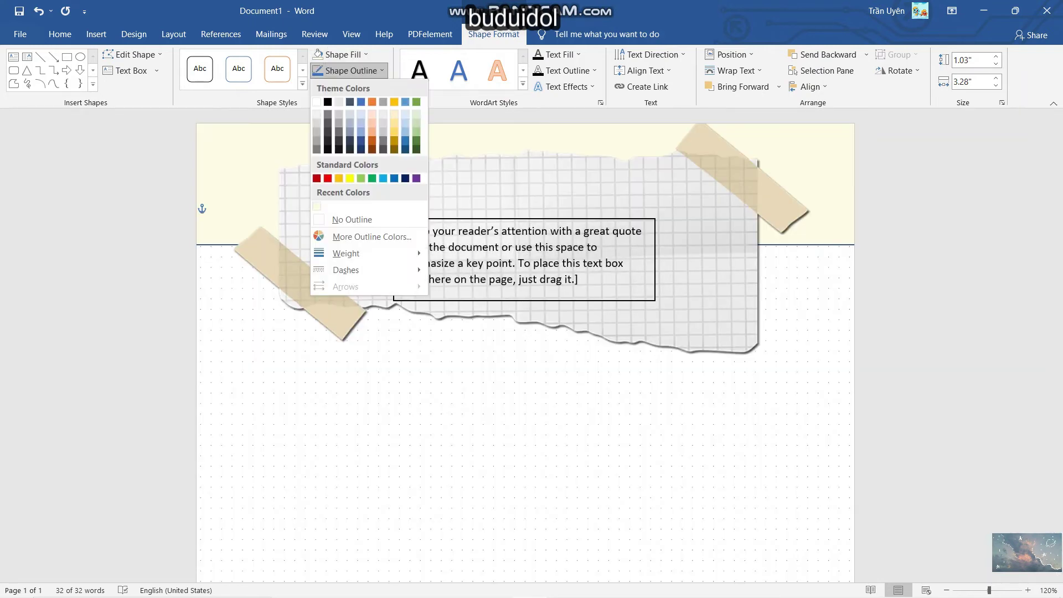
pyautogui.click(352, 219)
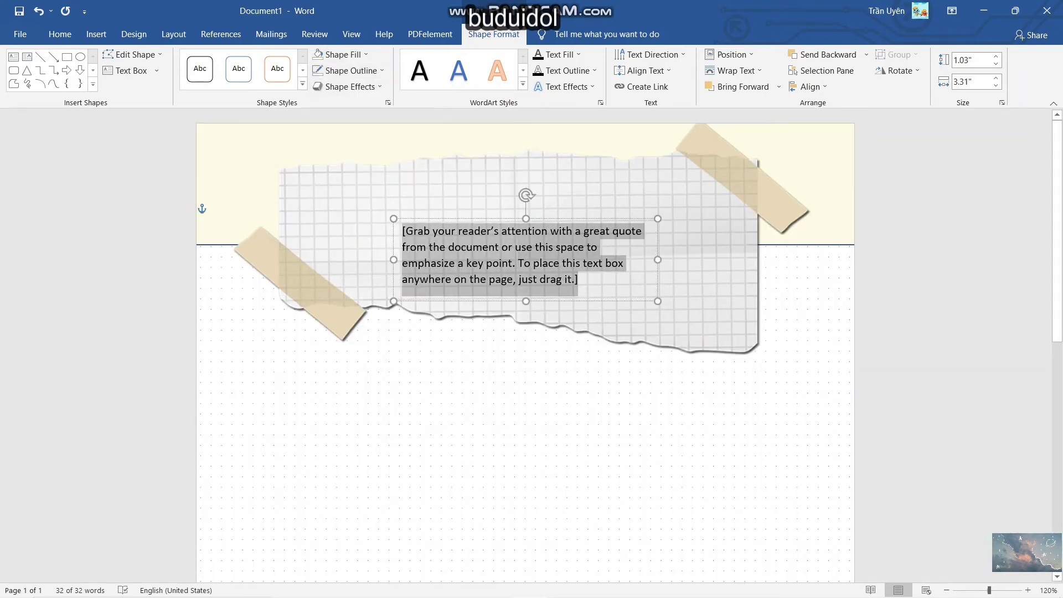
# - Move the text box up onto the paper and delete its placeholder quote
pyautogui.moveTo(394, 277); pyautogui.dragTo(383, 260)
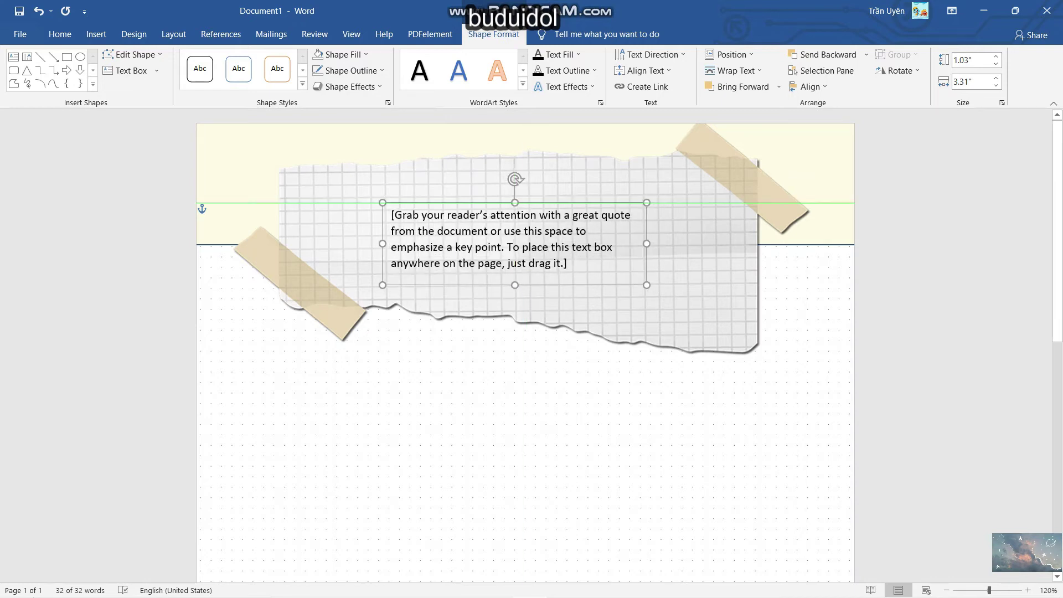
pyautogui.click(498, 238)
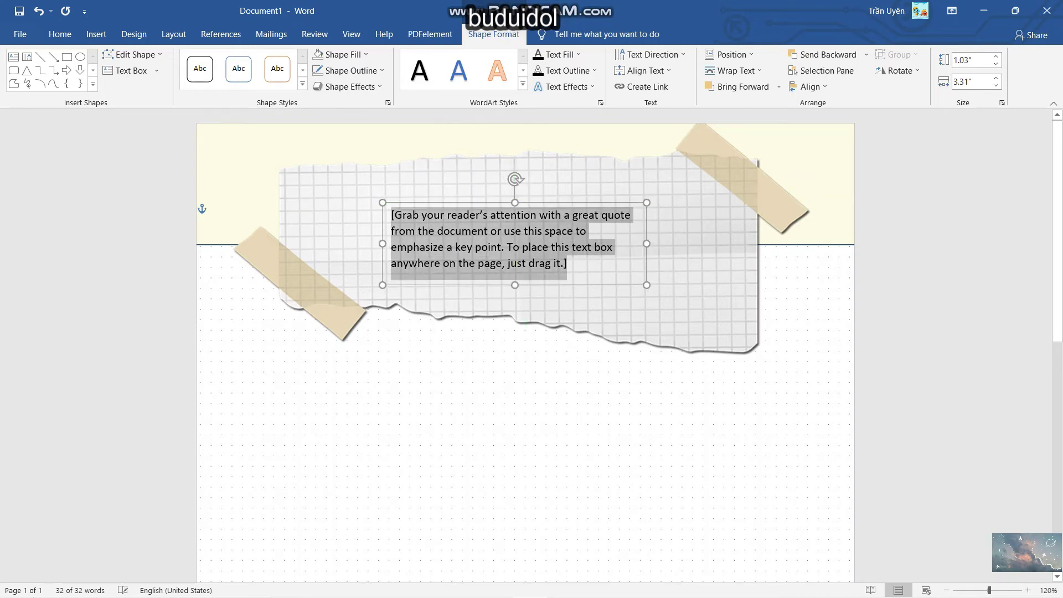
pyautogui.press('Delete')
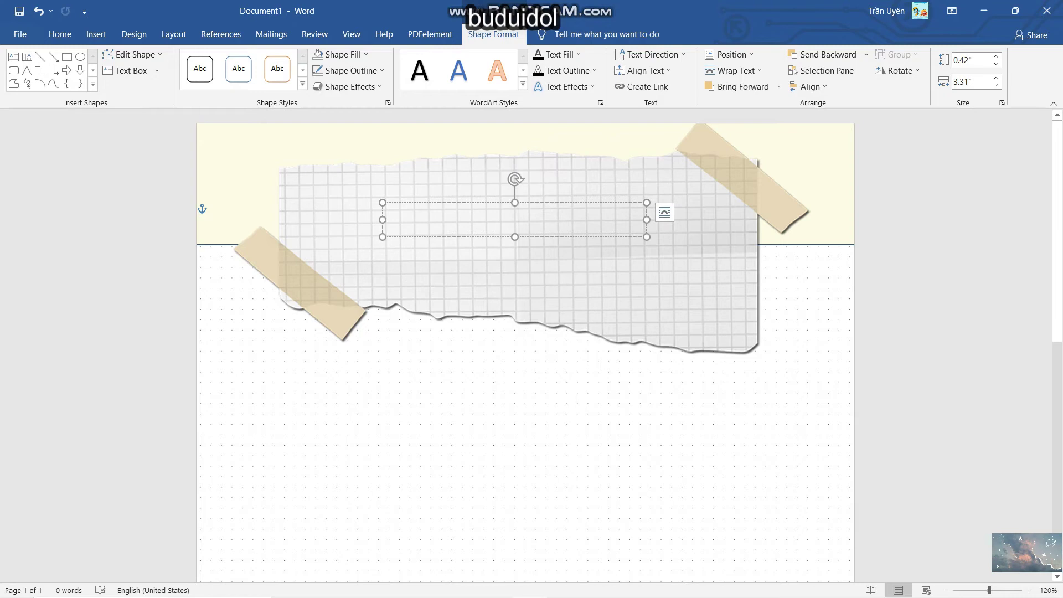
# - Enter 'Tomorrow by Together' at 72 pt, then widen the box and shift it left
pyautogui.write('Tomorrow')
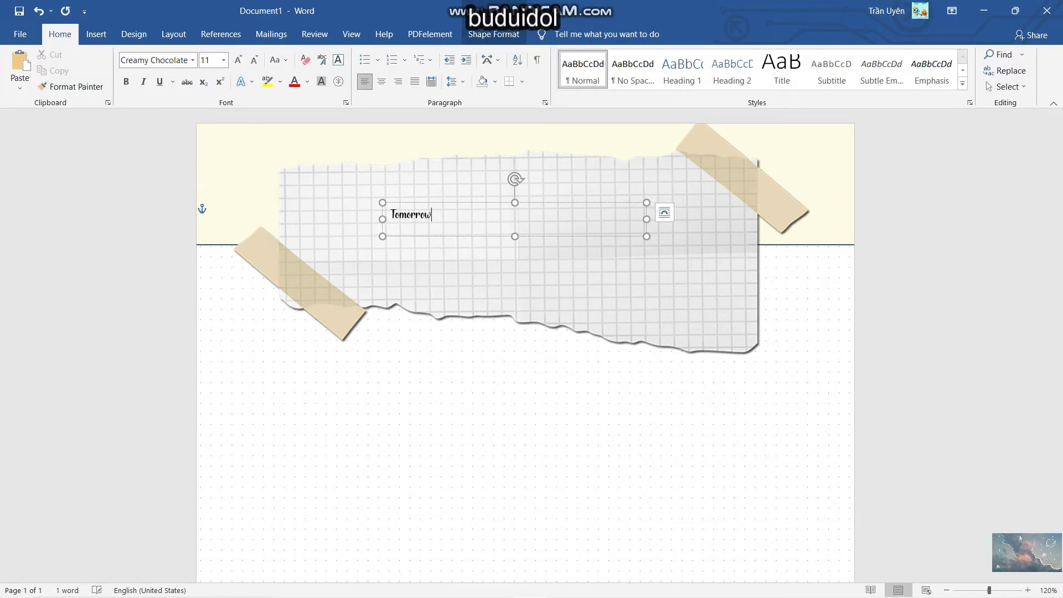
pyautogui.write(' by T')
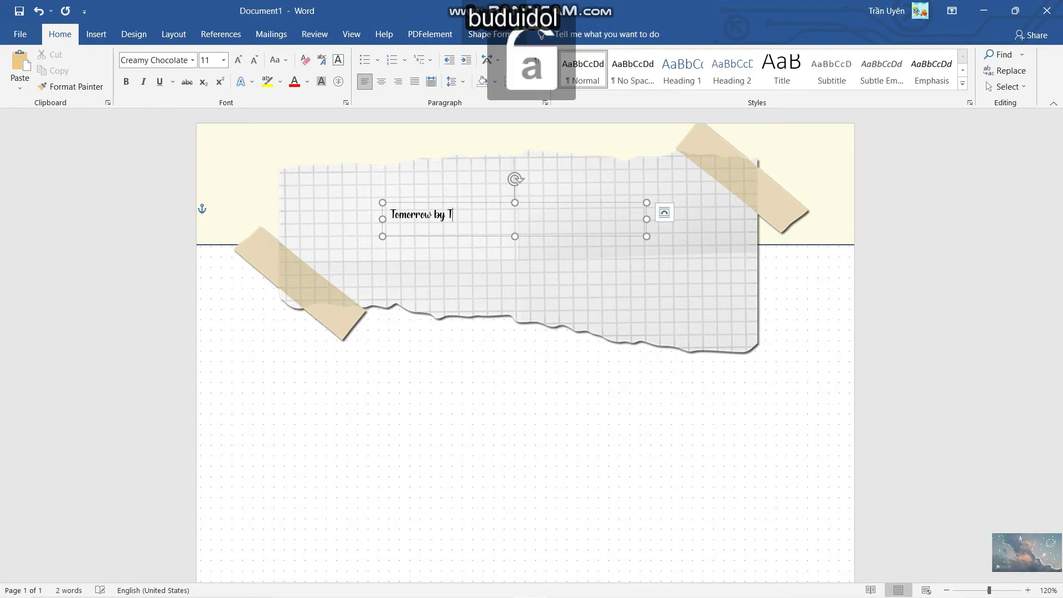
pyautogui.write('ogether')
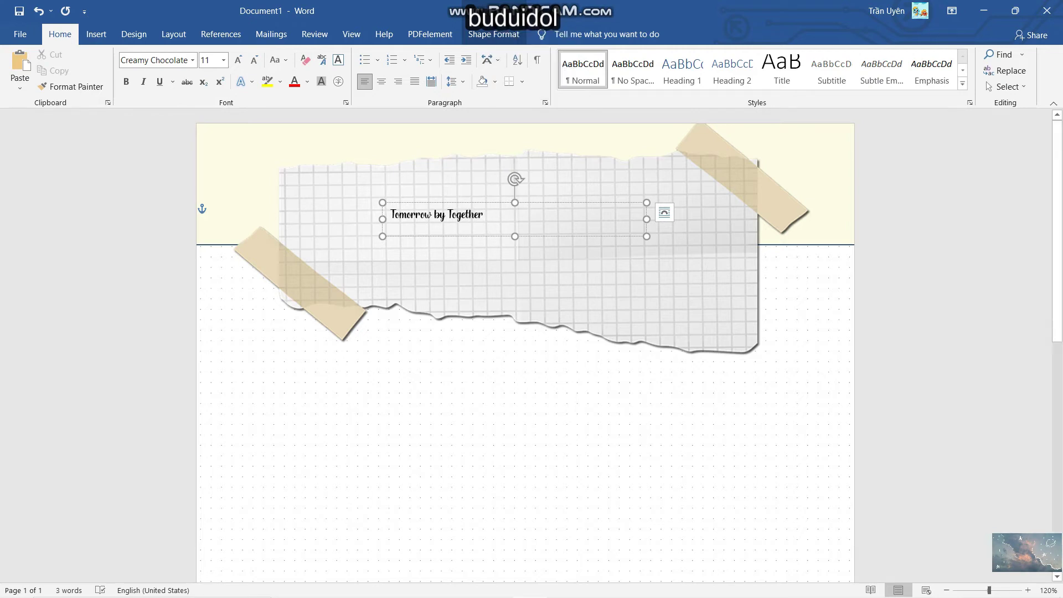
pyautogui.hotkey('shift', 'Home')
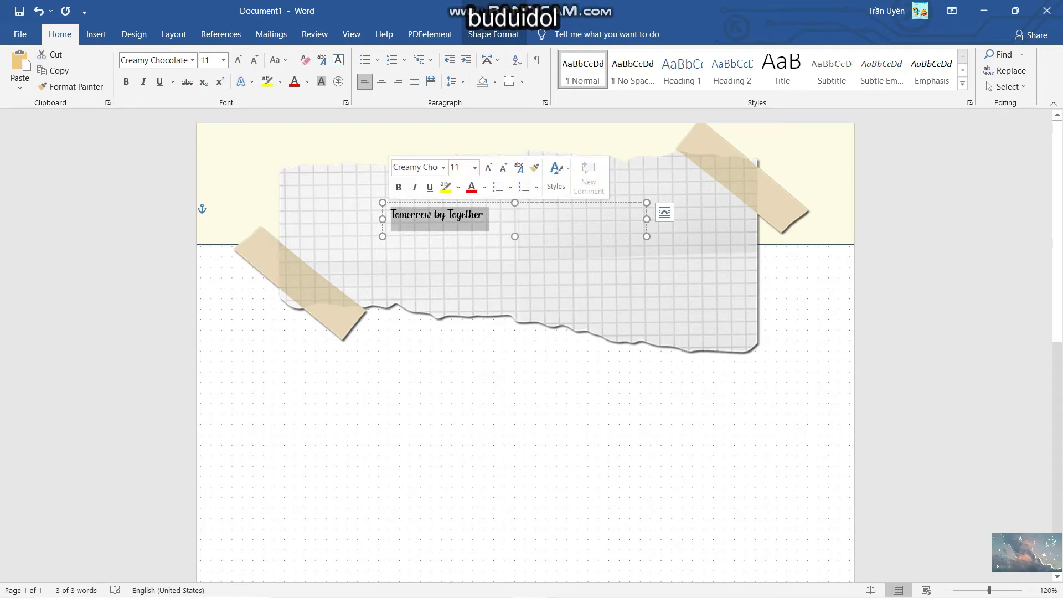
pyautogui.click(223, 60)
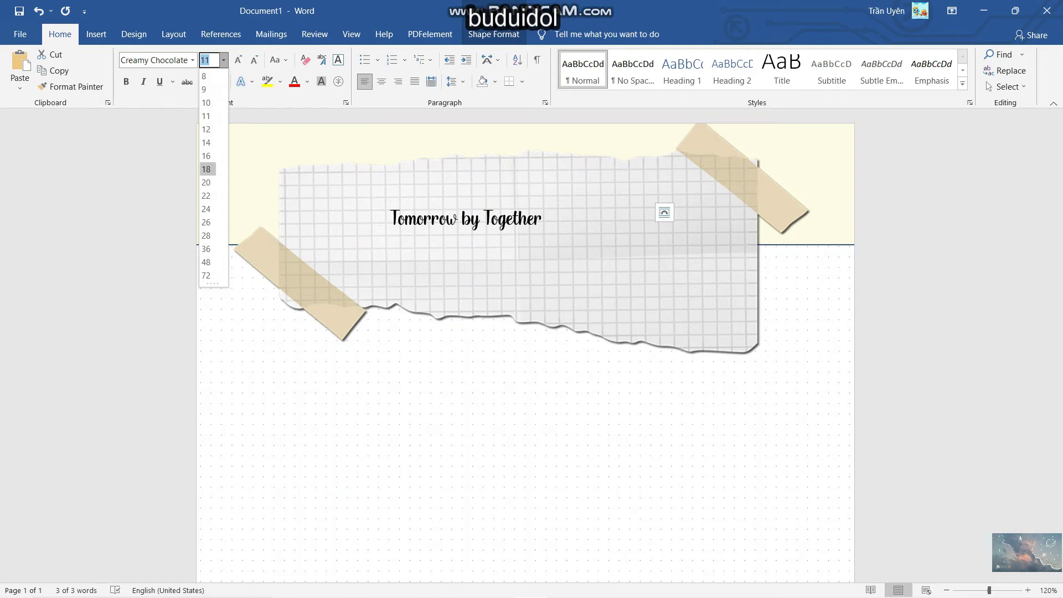
pyautogui.write('72')
pyautogui.press('Return')
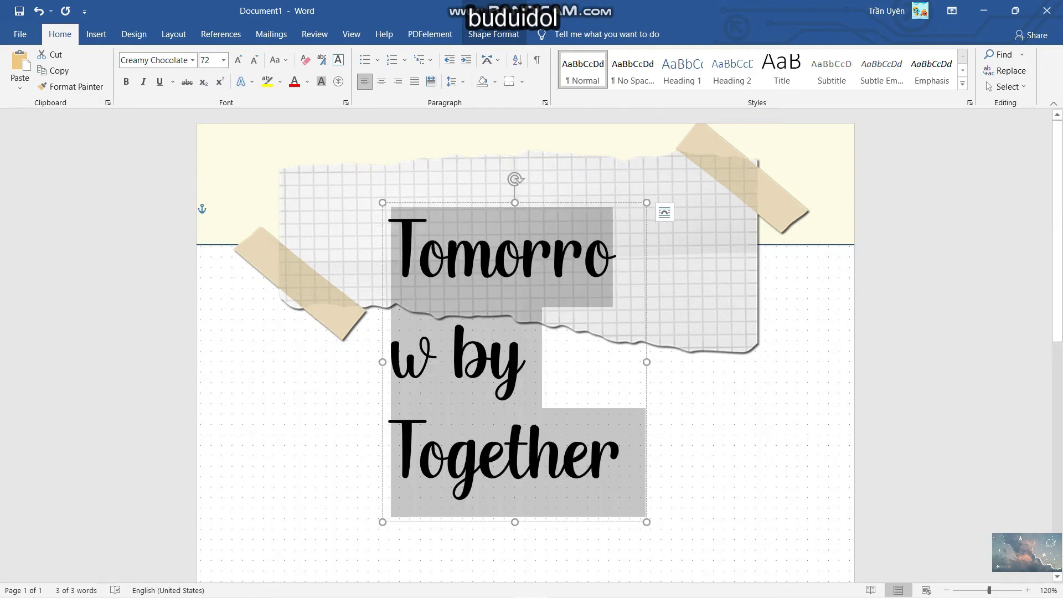
pyautogui.moveTo(646, 362); pyautogui.dragTo(737, 362)
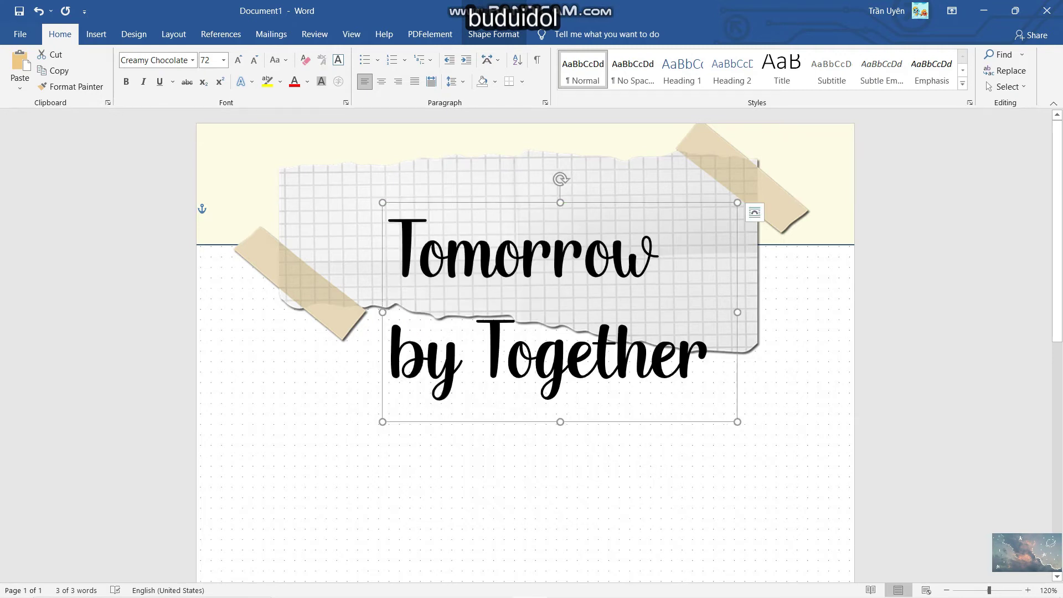
pyautogui.moveTo(382, 366); pyautogui.dragTo(365, 365)
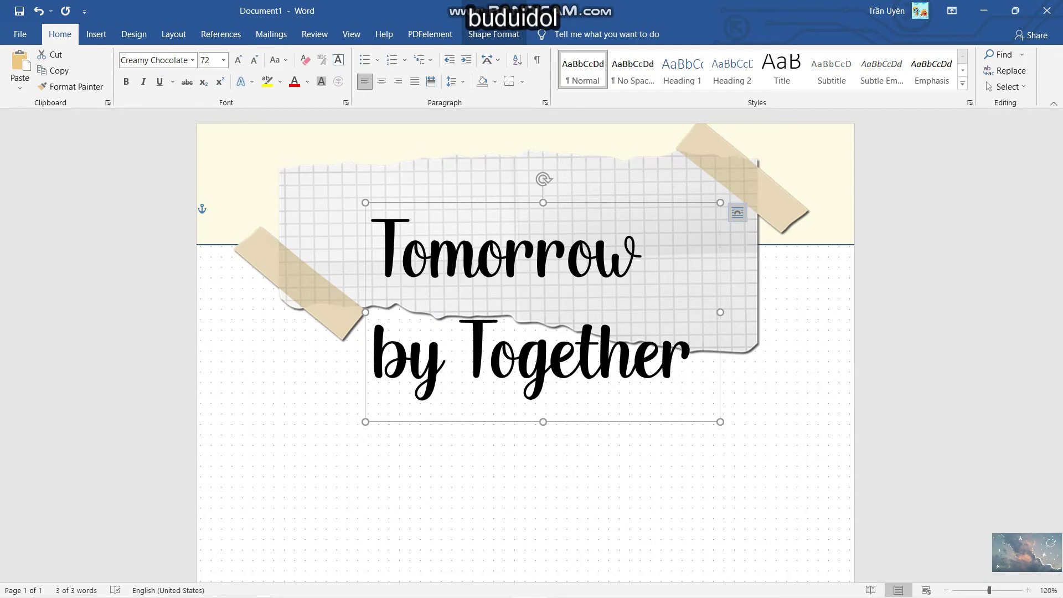
# - Set the title box In Front of Text, move it onto the torn paper, and resize the title to 48 pt
pyautogui.click(737, 212)
pyautogui.click(837, 343)
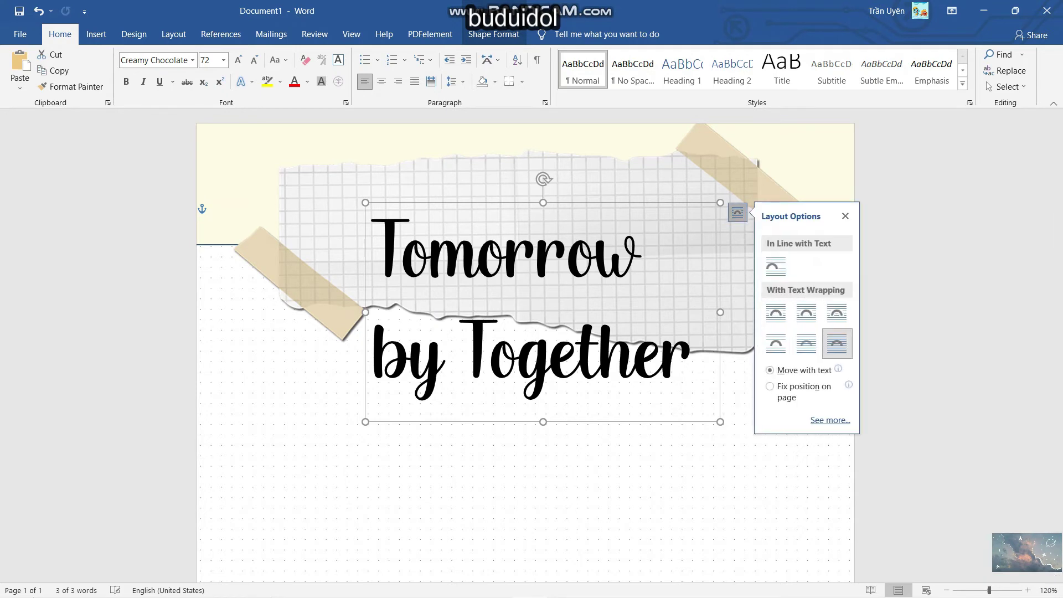
pyautogui.moveTo(498, 310); pyautogui.dragTo(492, 251)
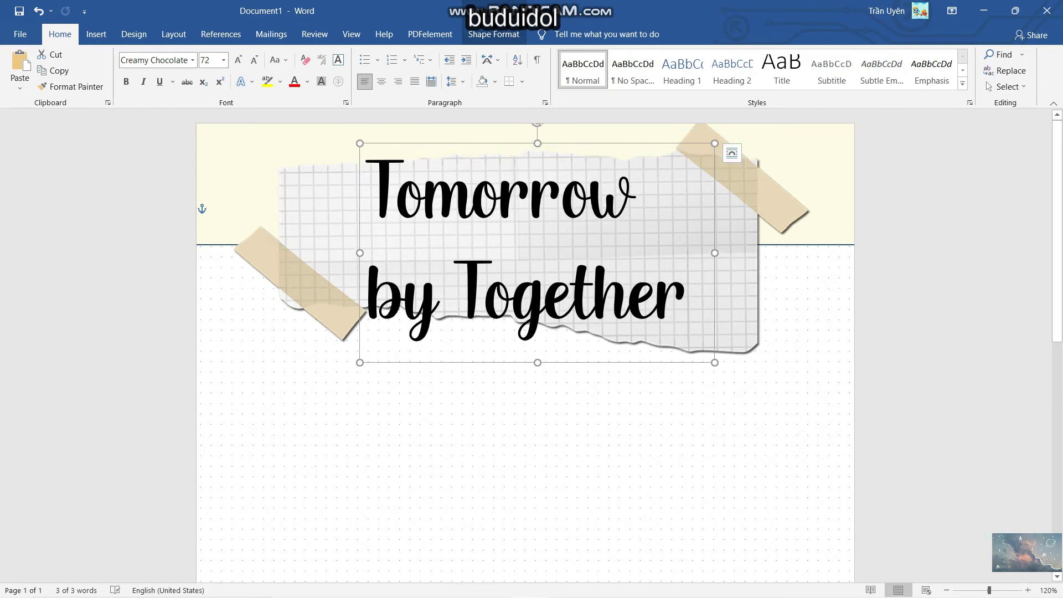
pyautogui.moveTo(686, 310); pyautogui.dragTo(371, 161)
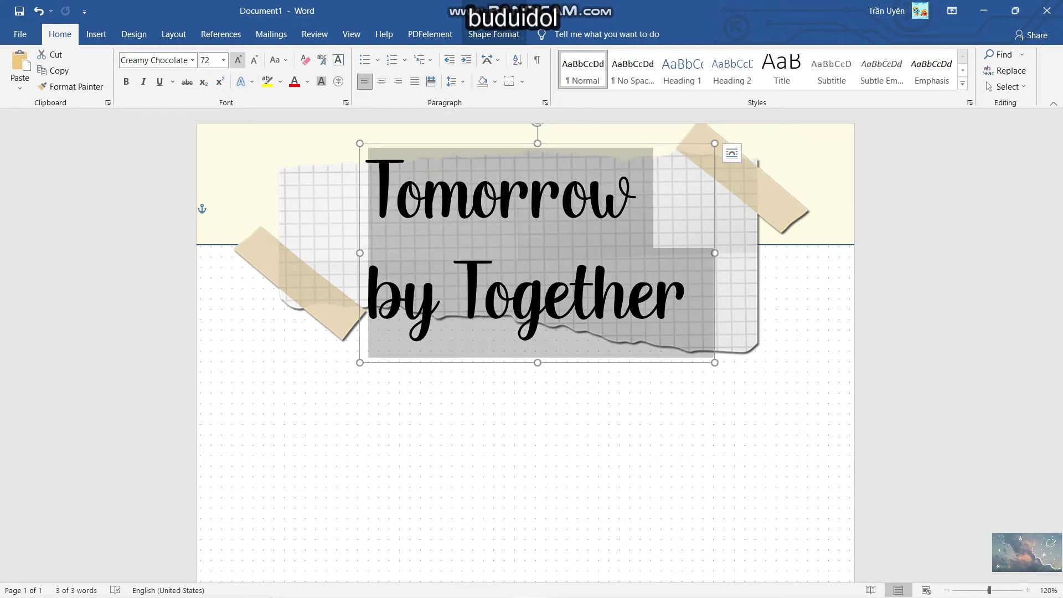
pyautogui.click(223, 60)
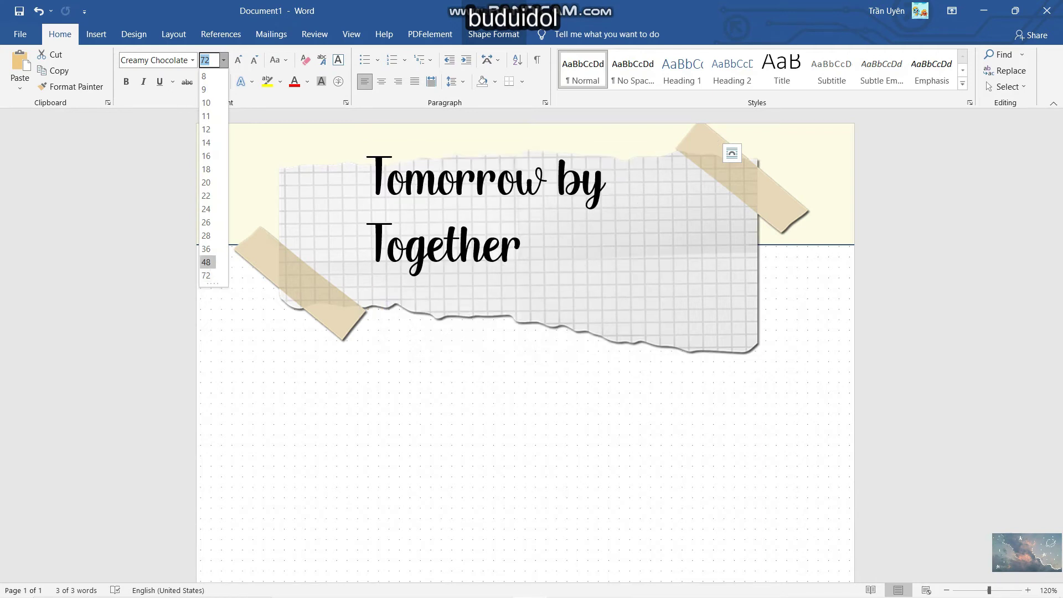
pyautogui.click(206, 262)
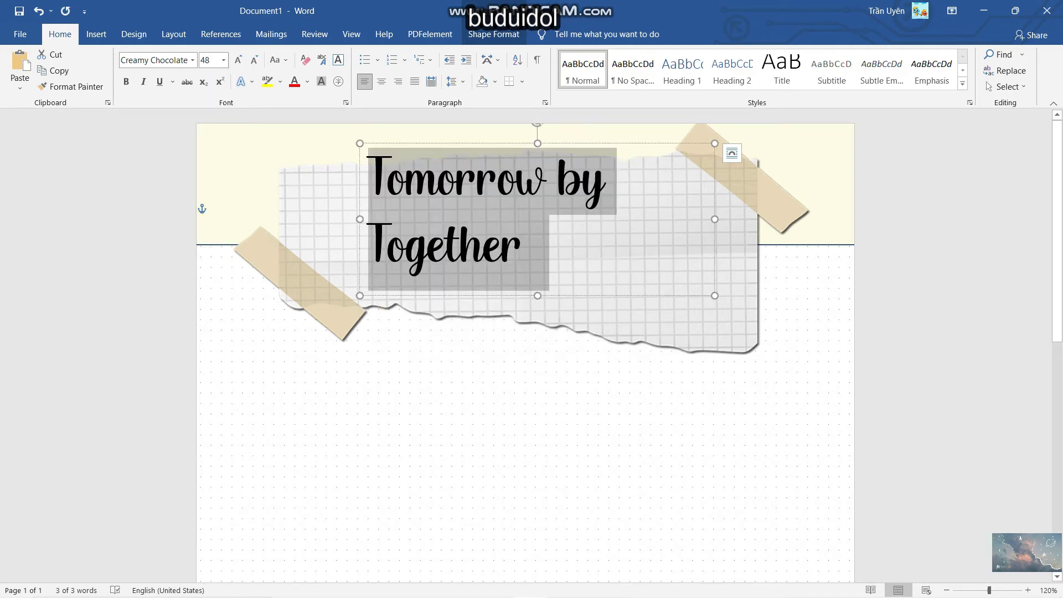
# - Adjust the paper and title positions so the title sits centred on the torn paper
pyautogui.moveTo(608, 321); pyautogui.dragTo(611, 312)
pyautogui.click(497, 178)
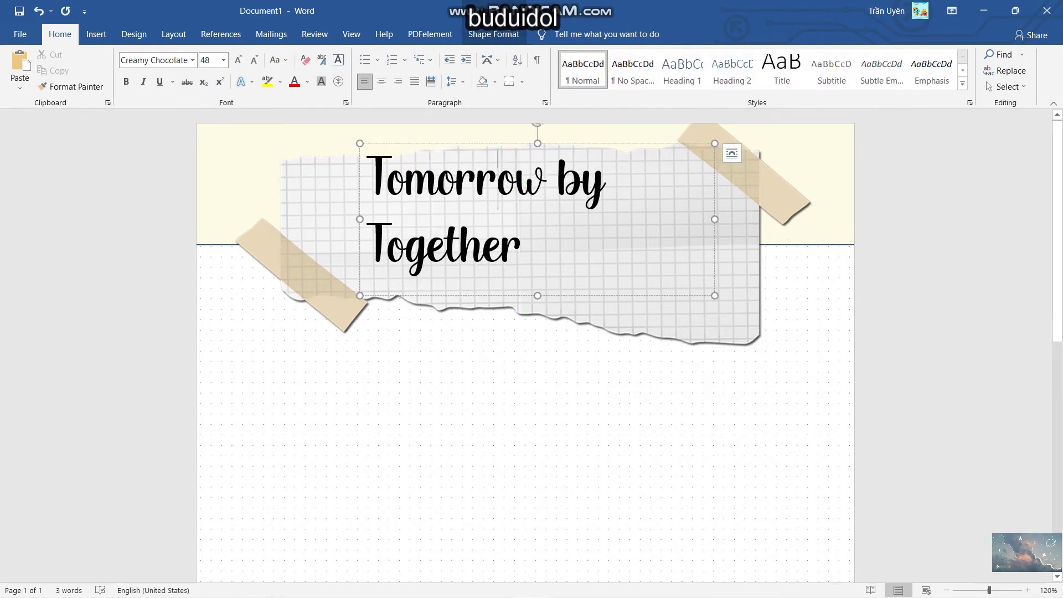
pyautogui.moveTo(443, 143); pyautogui.dragTo(466, 154)
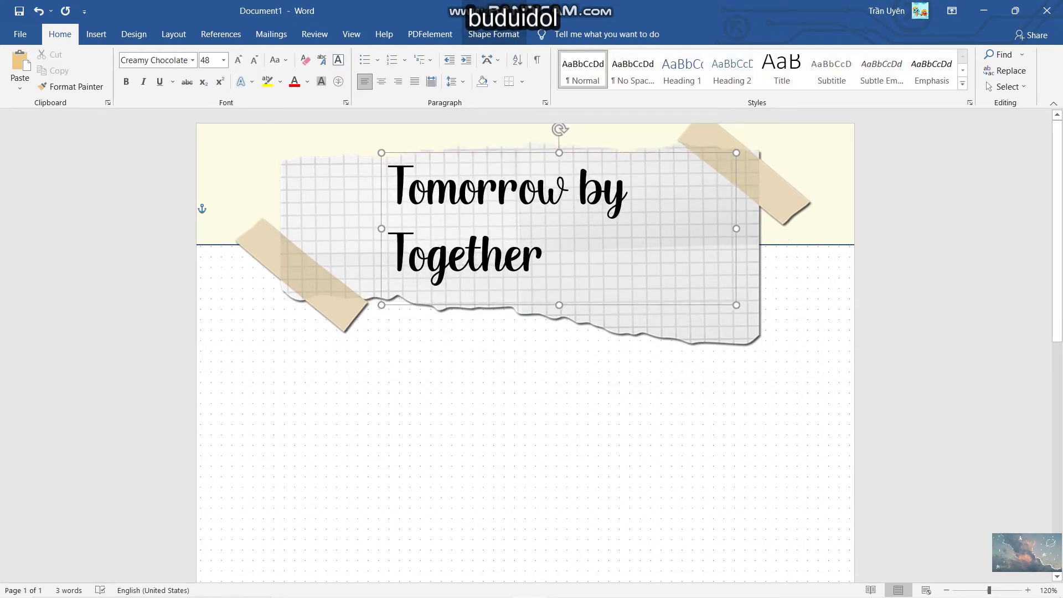
pyautogui.click(545, 255)
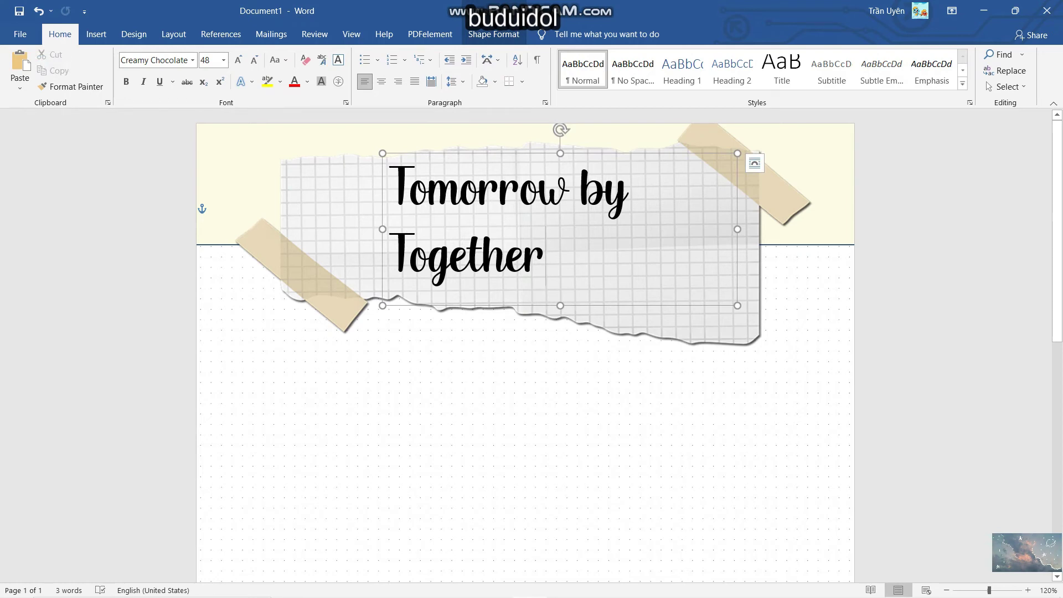
pyautogui.hotkey('ctrl', 'z')
pyautogui.moveTo(608, 305); pyautogui.dragTo(575, 306)
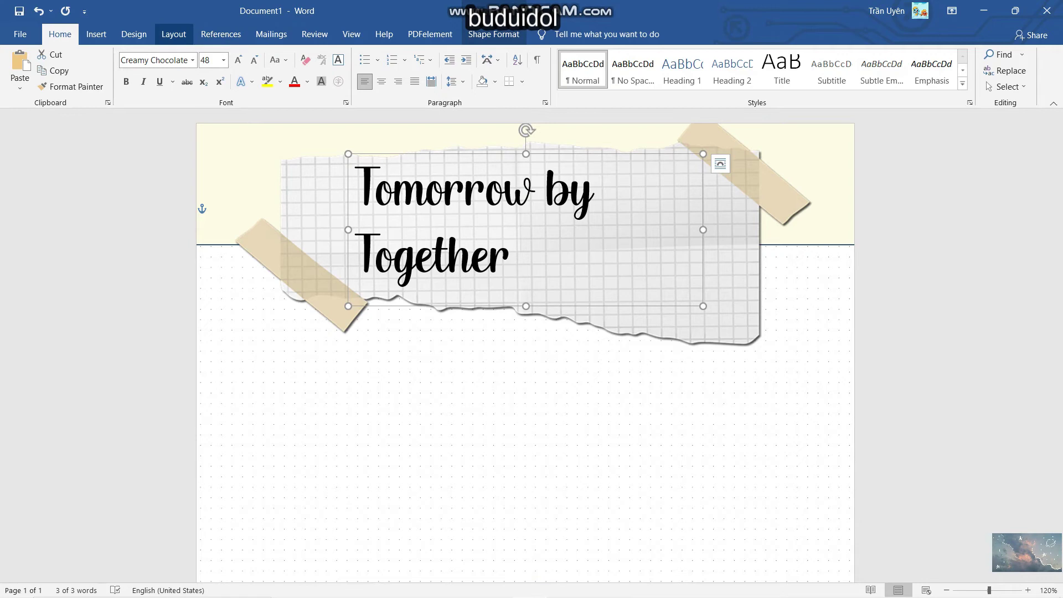
# - Insert a simple text box and move it to the torn paper's lower right
pyautogui.click(96, 34)
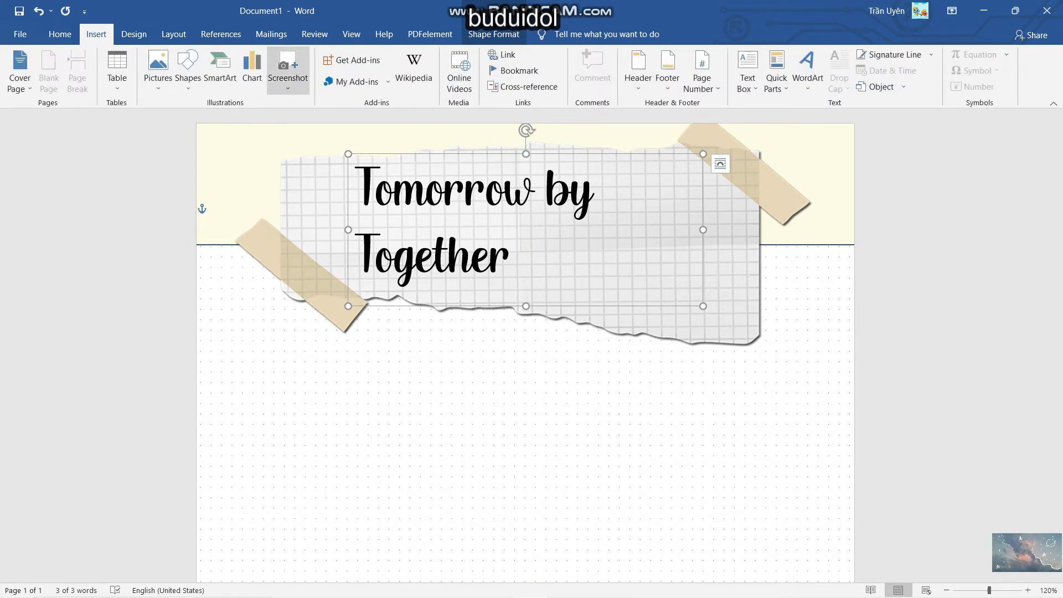
pyautogui.click(747, 72)
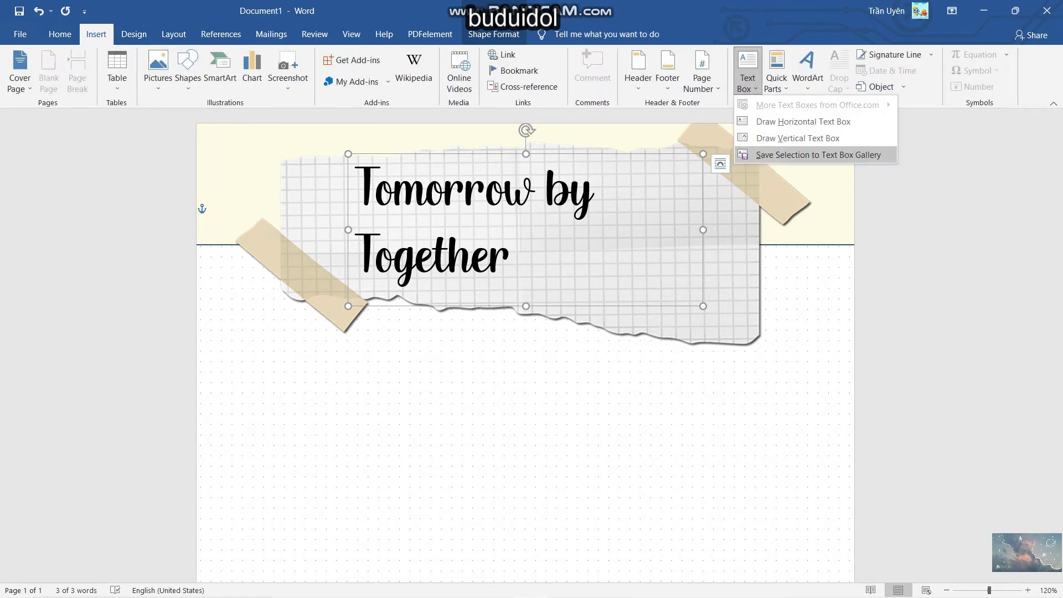
pyautogui.click(797, 119)
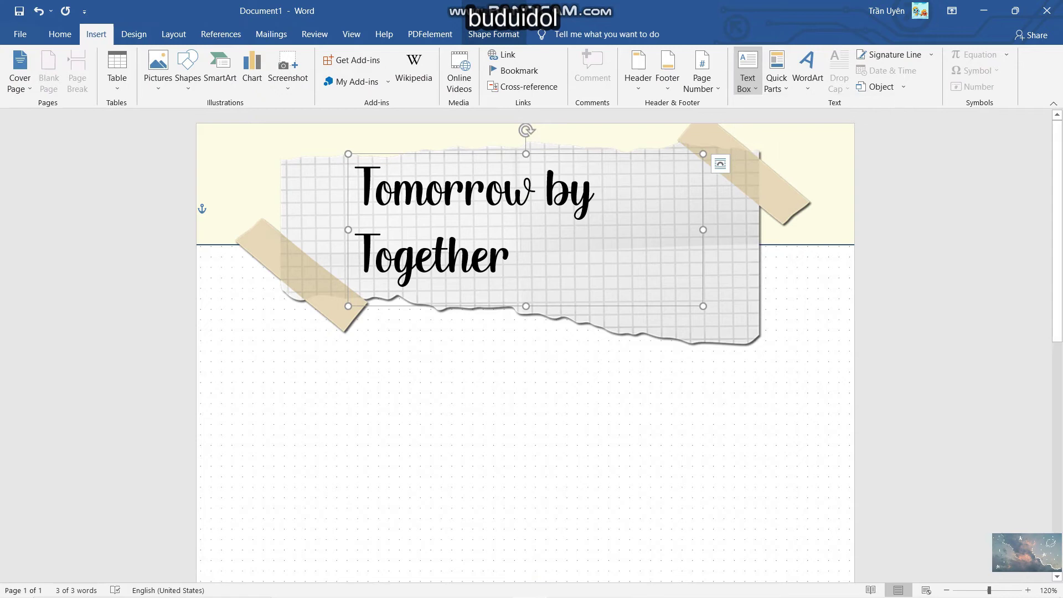
pyautogui.click(747, 72)
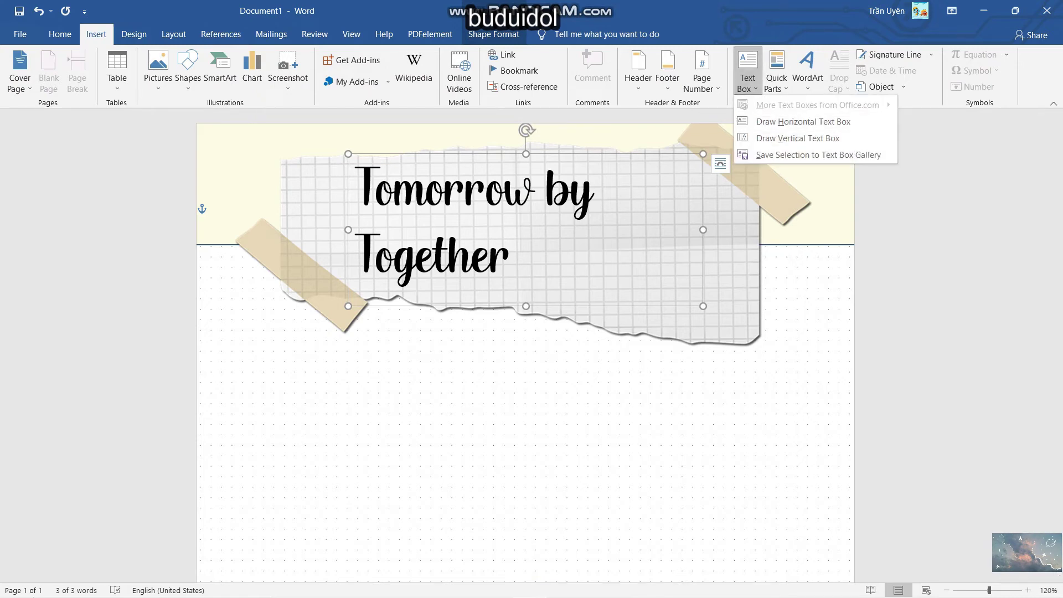
pyautogui.click(802, 121)
pyautogui.press('Escape')
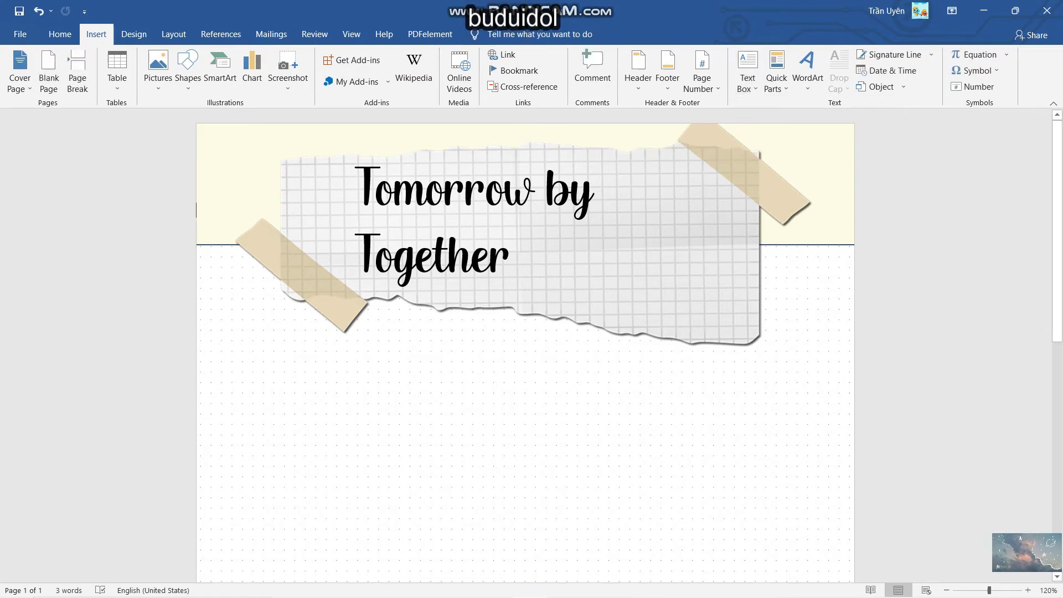
pyautogui.click(747, 69)
pyautogui.click(780, 175)
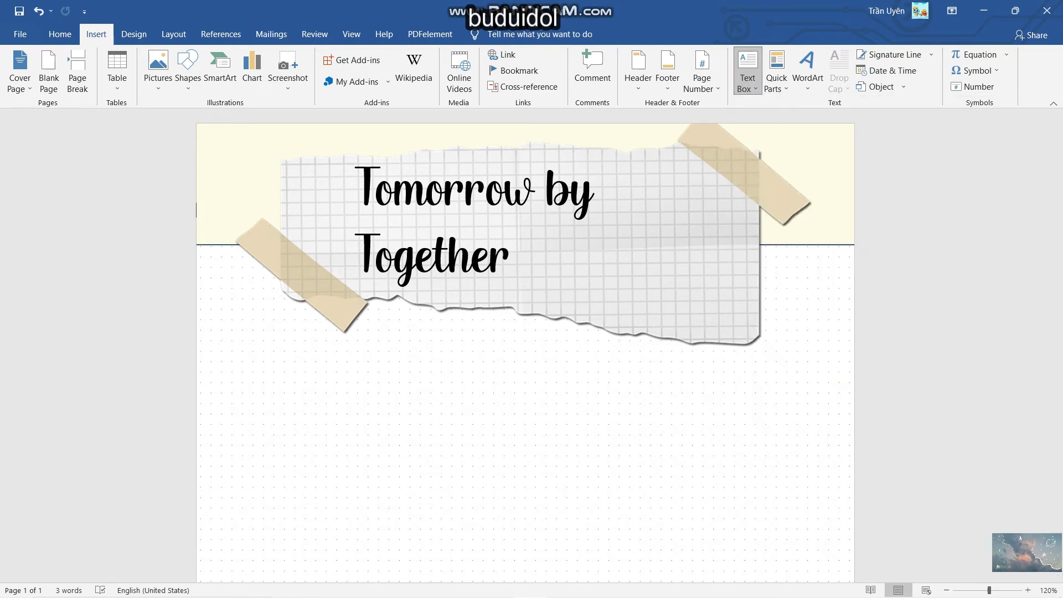
pyautogui.moveTo(394, 260); pyautogui.dragTo(529, 299)
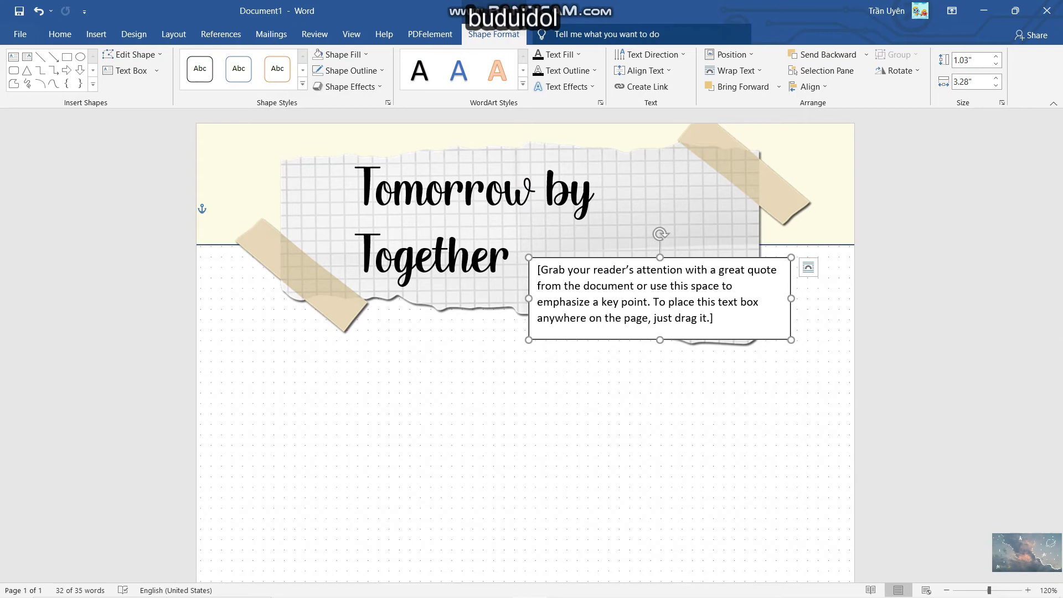
# - Remove the new box's fill and outline and delete its placeholder quote
pyautogui.click(365, 54)
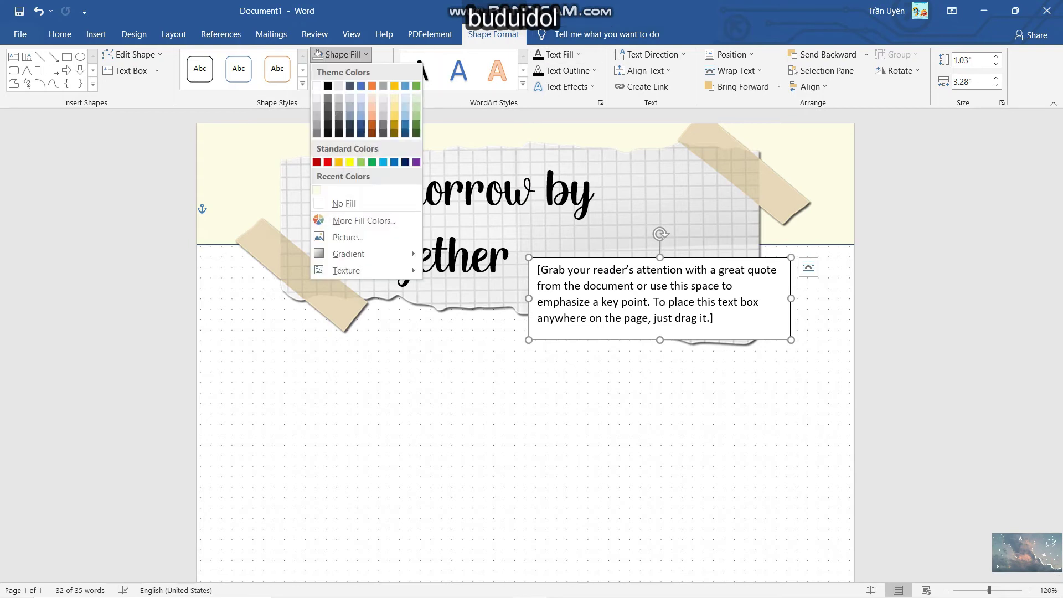
pyautogui.click(332, 203)
pyautogui.click(351, 70)
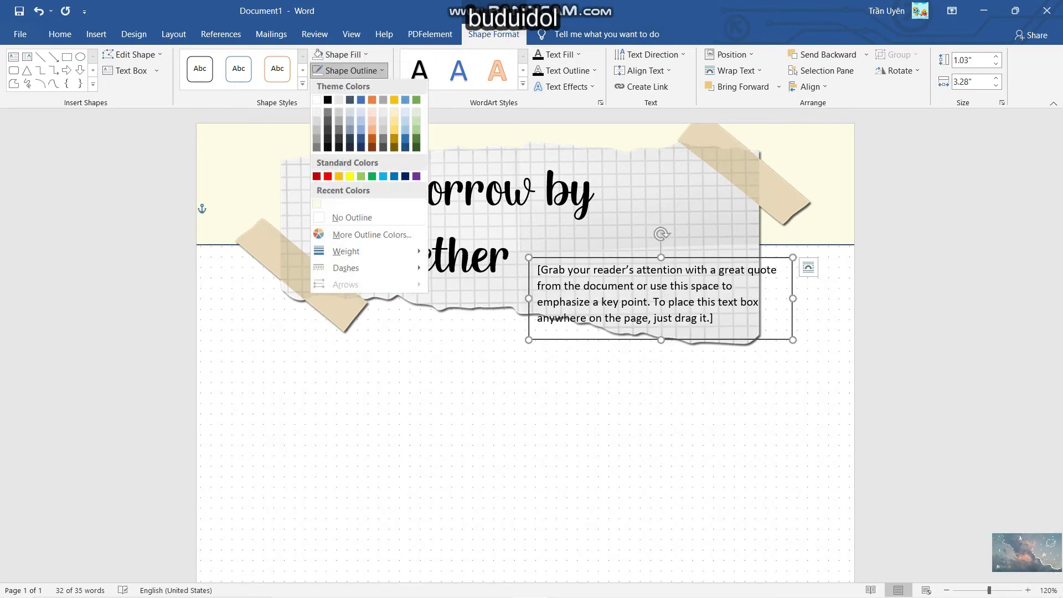
pyautogui.click(337, 216)
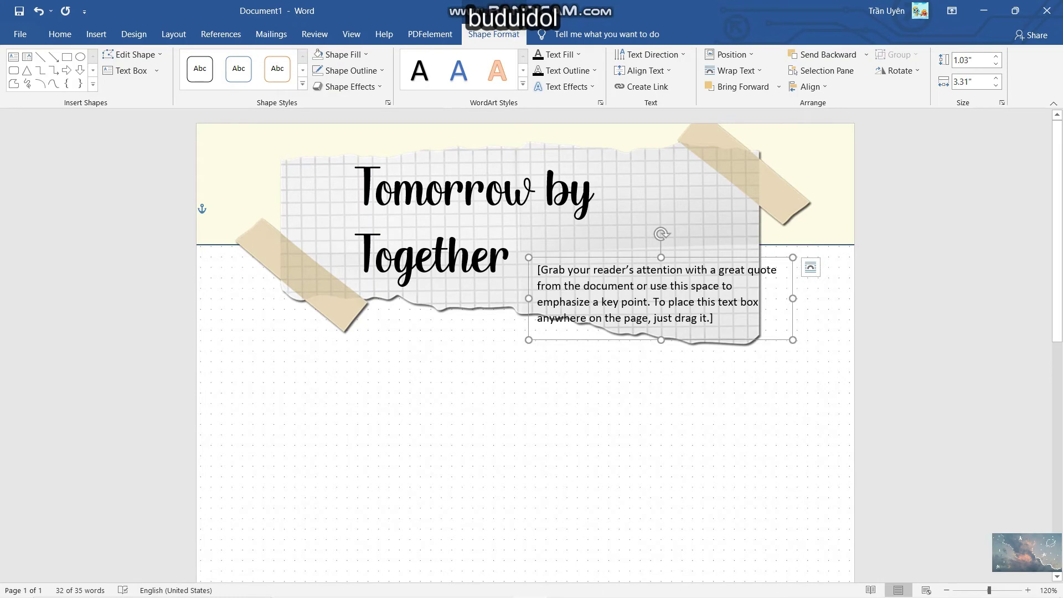
pyautogui.hotkey('ctrl', 'a')
pyautogui.press('Delete')
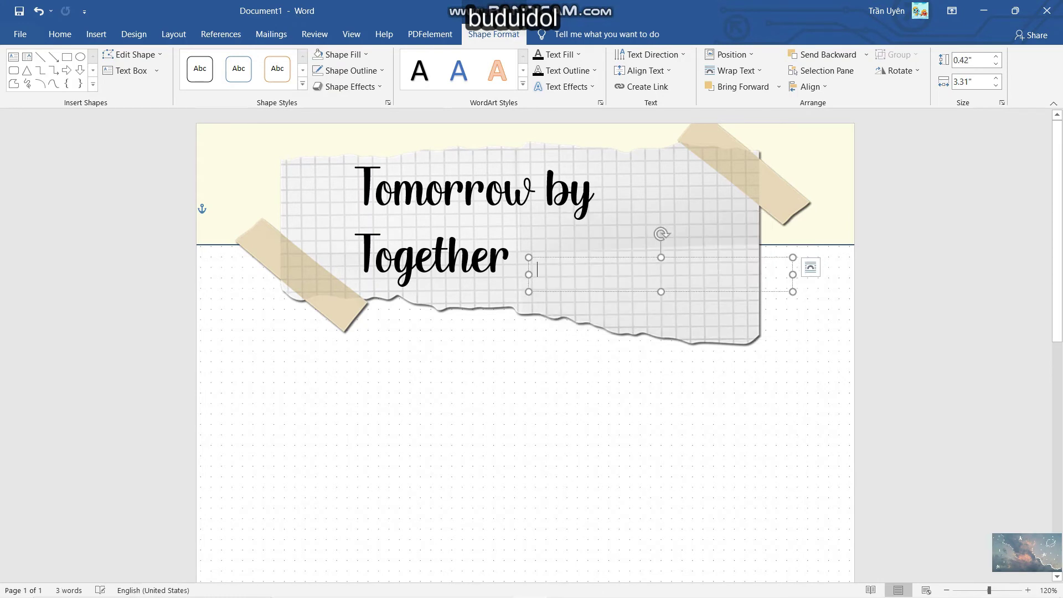
# - Type 'Our Angel' and format it in Unicorn Calligraphy at size 22
pyautogui.write('o')
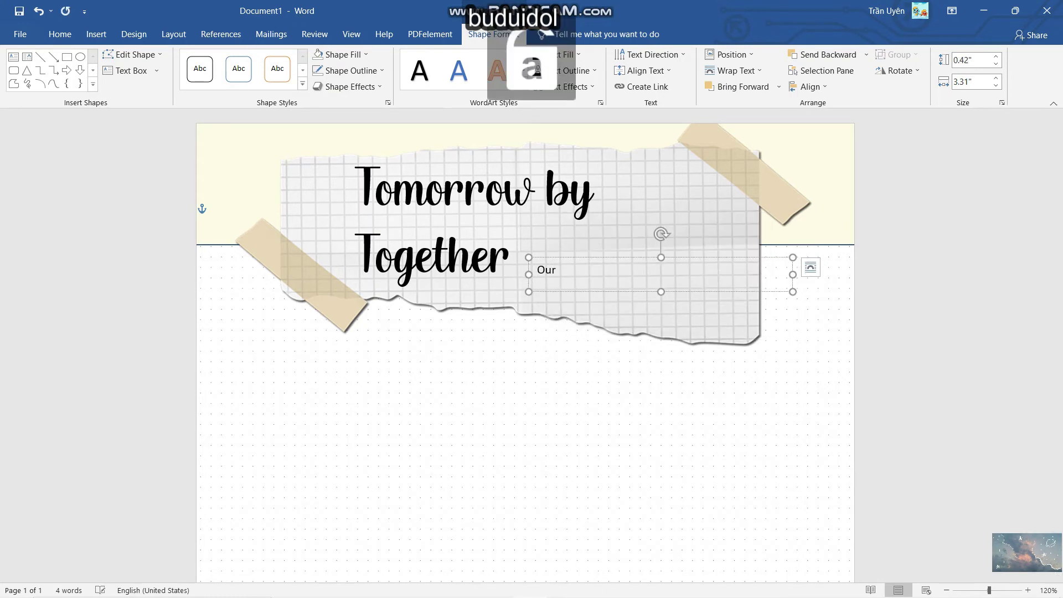
pyautogui.write(' An')
pyautogui.write('gel')
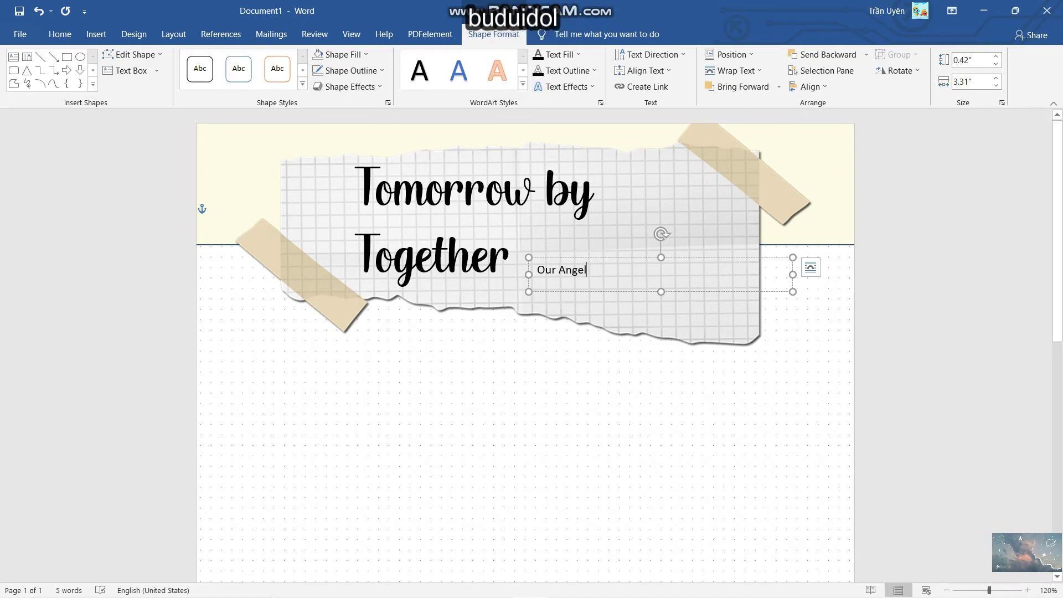
pyautogui.hotkey('ctrl', 'a')
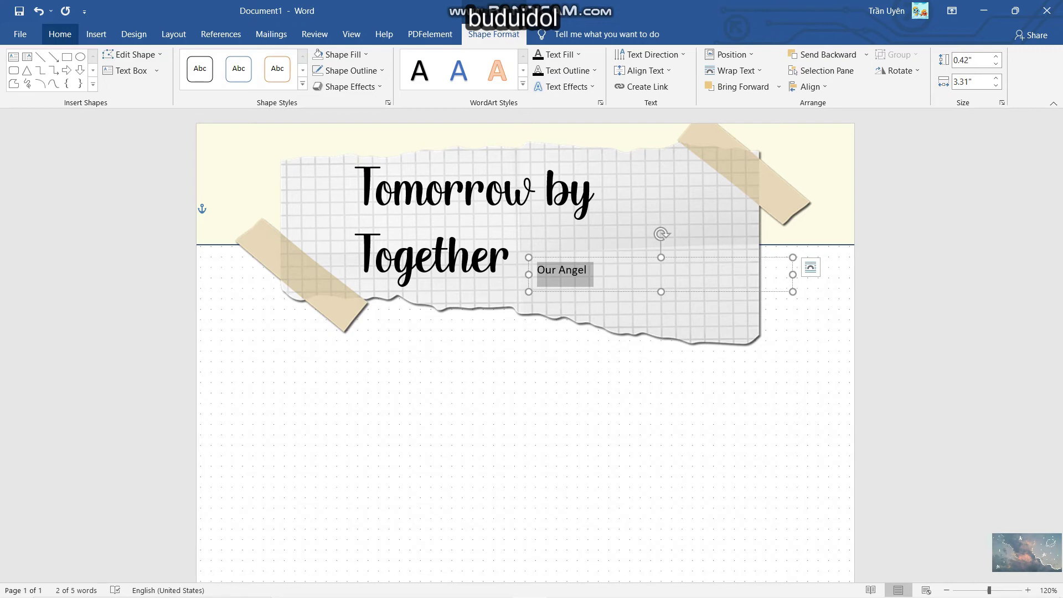
pyautogui.click(60, 34)
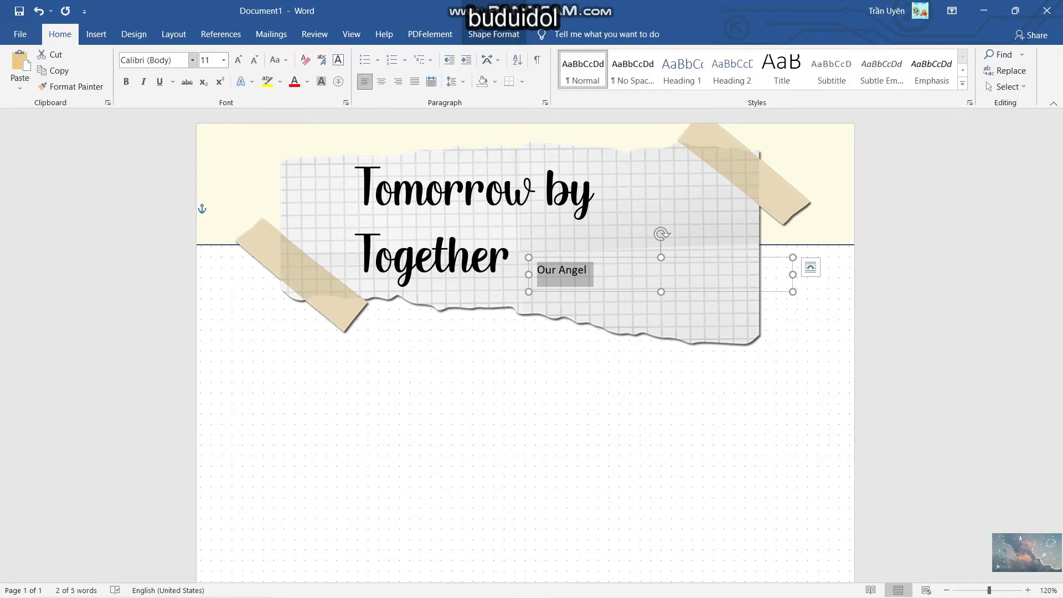
pyautogui.click(192, 60)
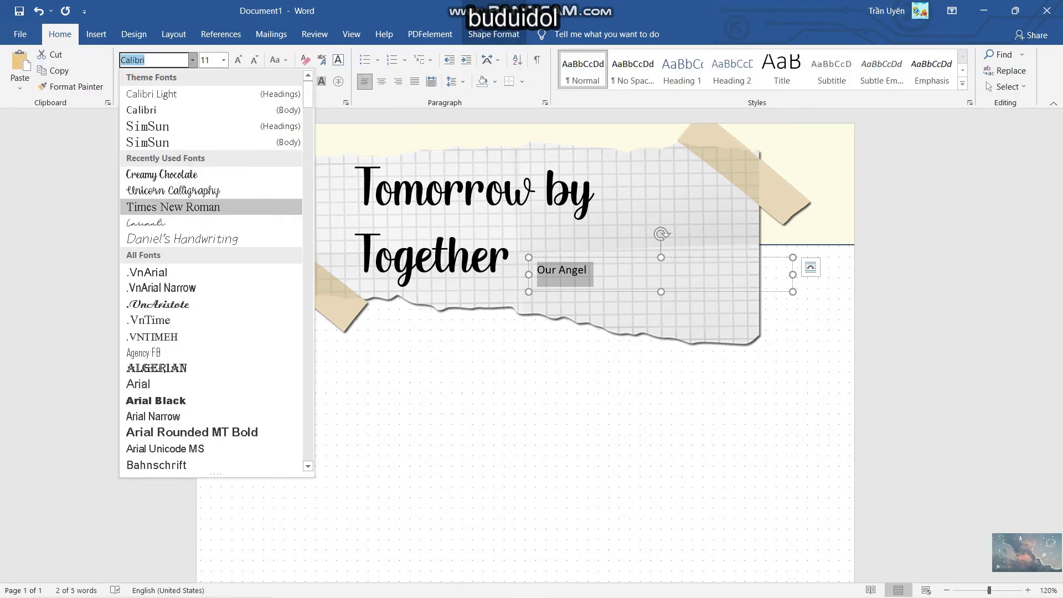
pyautogui.click(173, 191)
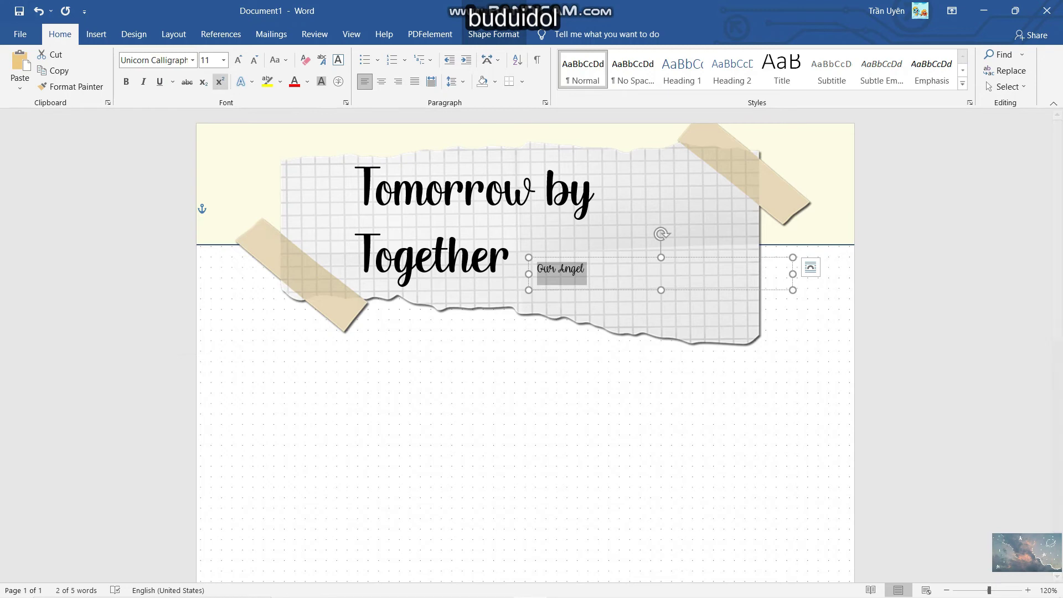
pyautogui.click(224, 60)
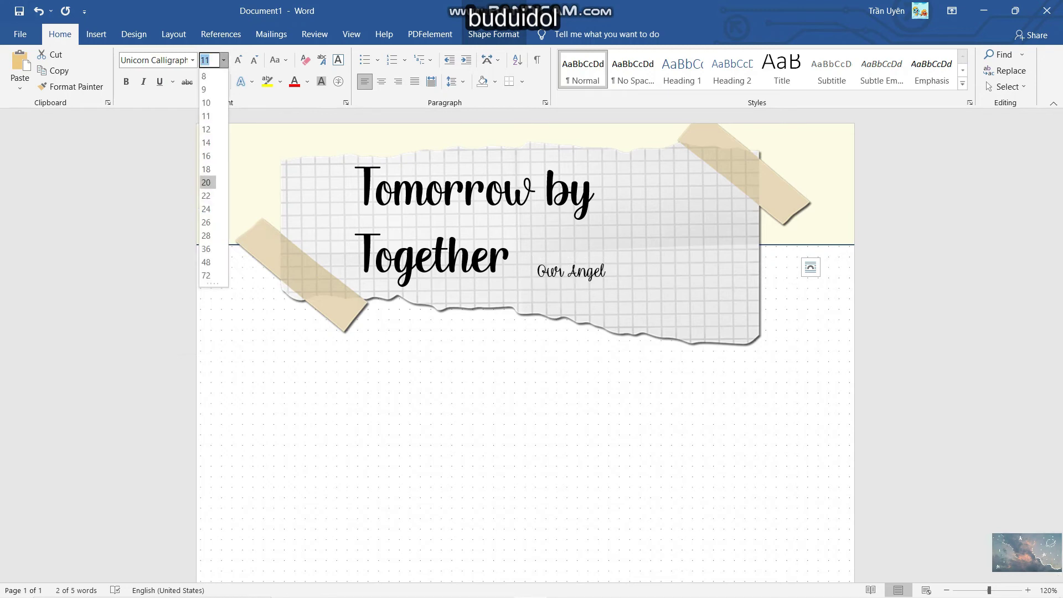
pyautogui.click(205, 196)
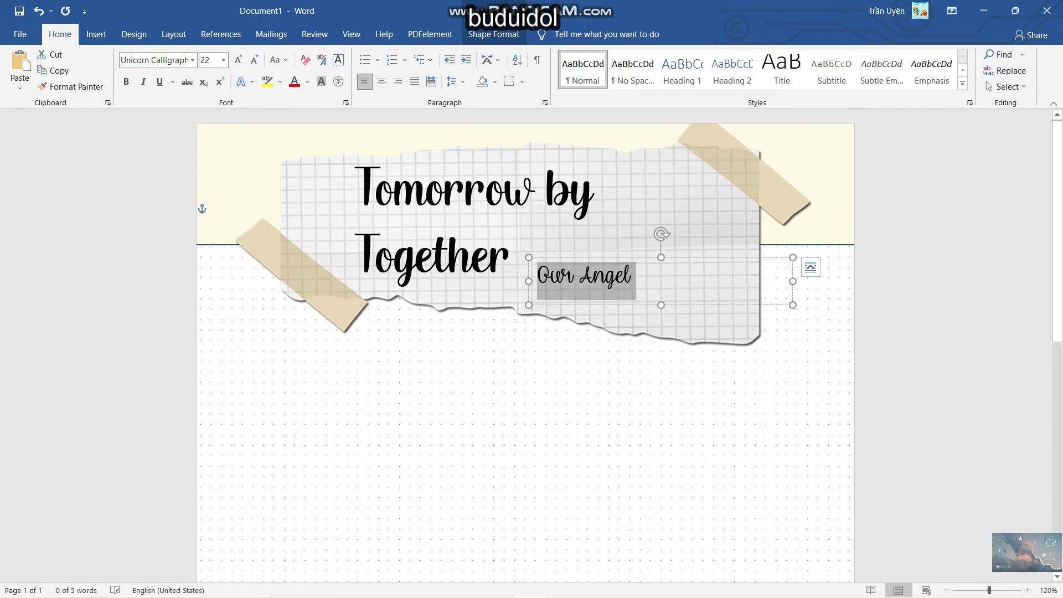
# - Narrow the Our Angel box and position it at the sticker's lower-right corner
pyautogui.moveTo(720, 257); pyautogui.dragTo(782, 281)
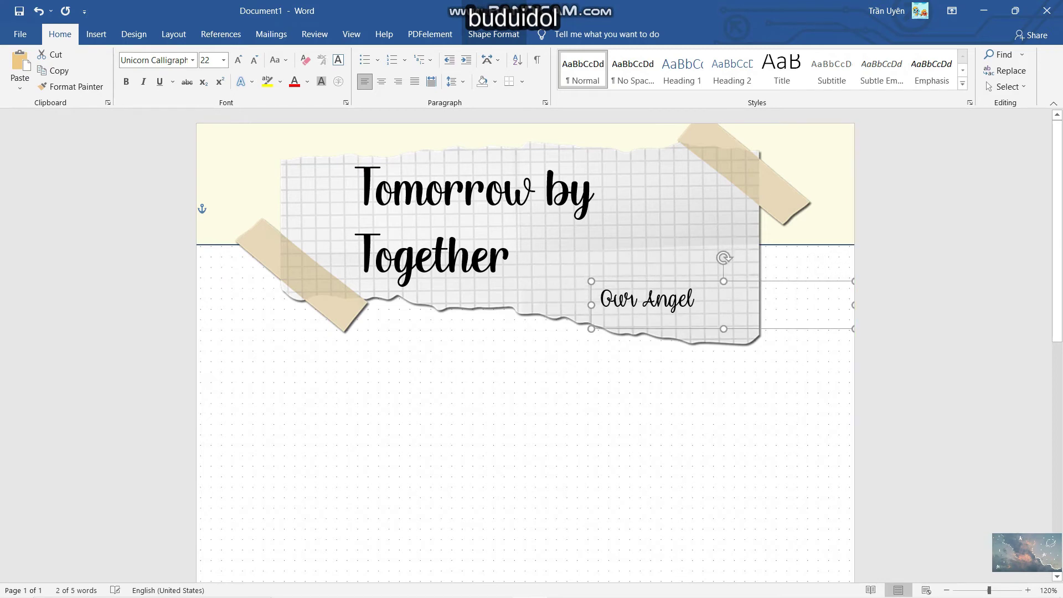
pyautogui.click(693, 299)
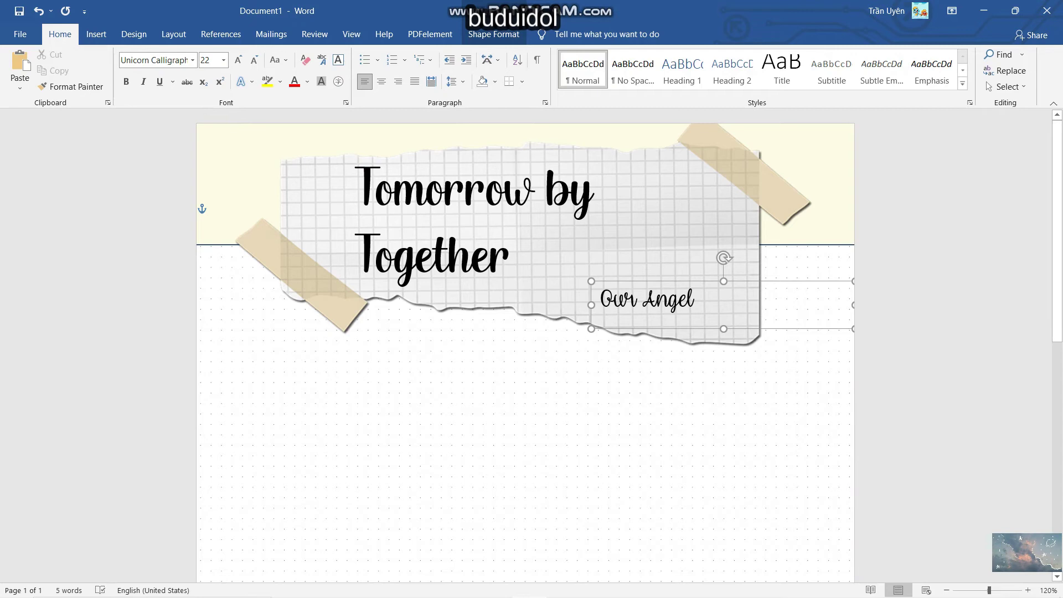
pyautogui.moveTo(664, 282); pyautogui.dragTo(626, 279)
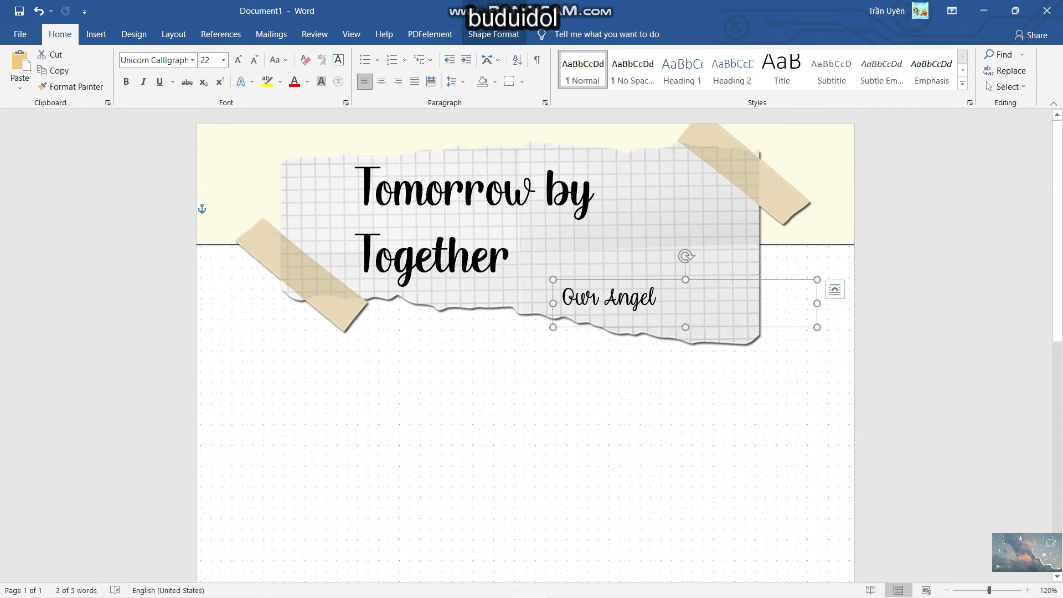
pyautogui.moveTo(817, 304); pyautogui.dragTo(709, 304)
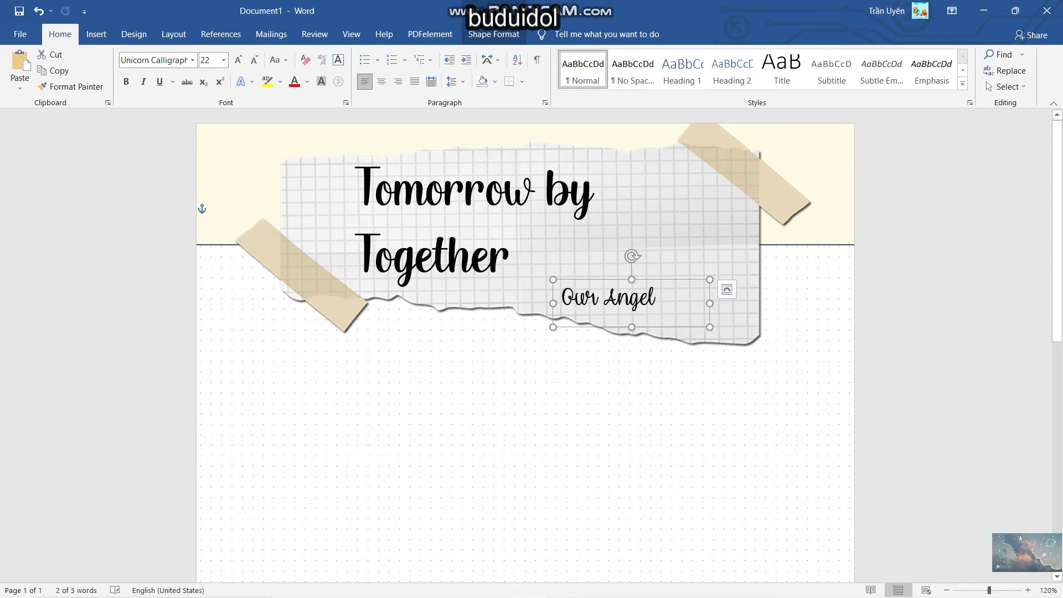
pyautogui.moveTo(609, 280); pyautogui.dragTo(706, 277)
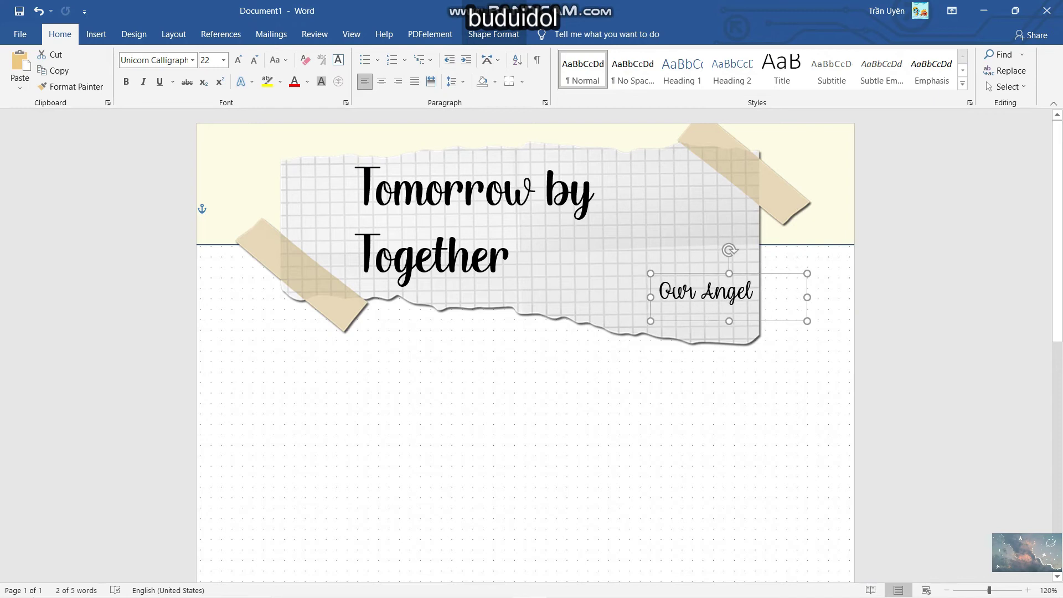
pyautogui.moveTo(707, 299); pyautogui.dragTo(710, 310)
pyautogui.press('Escape')
pyautogui.scroll(-3, 526, 332)
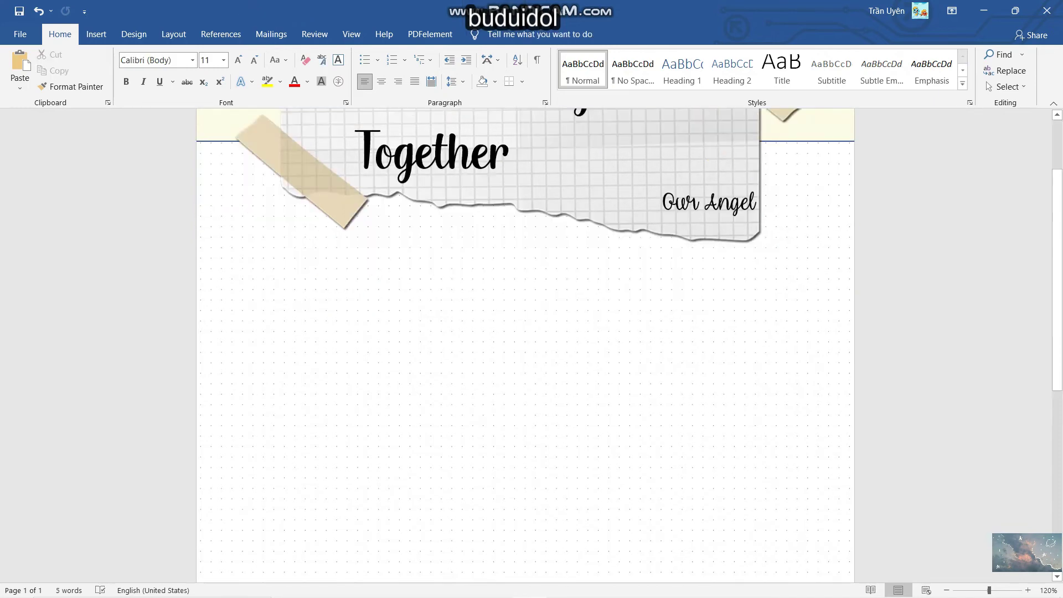
pyautogui.scroll(2, 526, 332)
pyautogui.scroll(1, 526, 332)
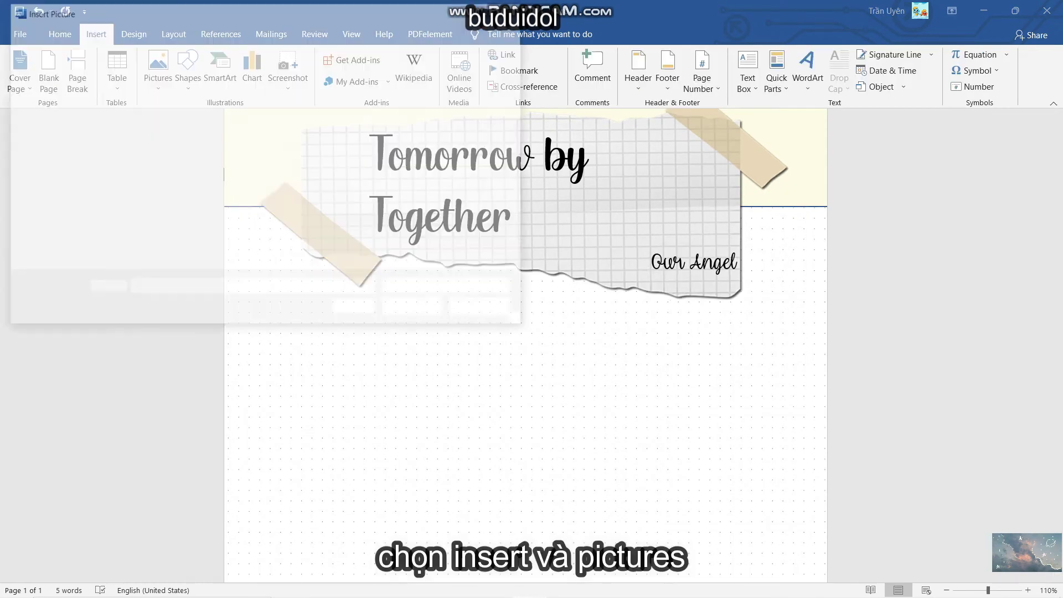
# - Insert the group photo In Front of Text, shrink it to 3.33", and align it left below the title
pyautogui.click(238, 202)
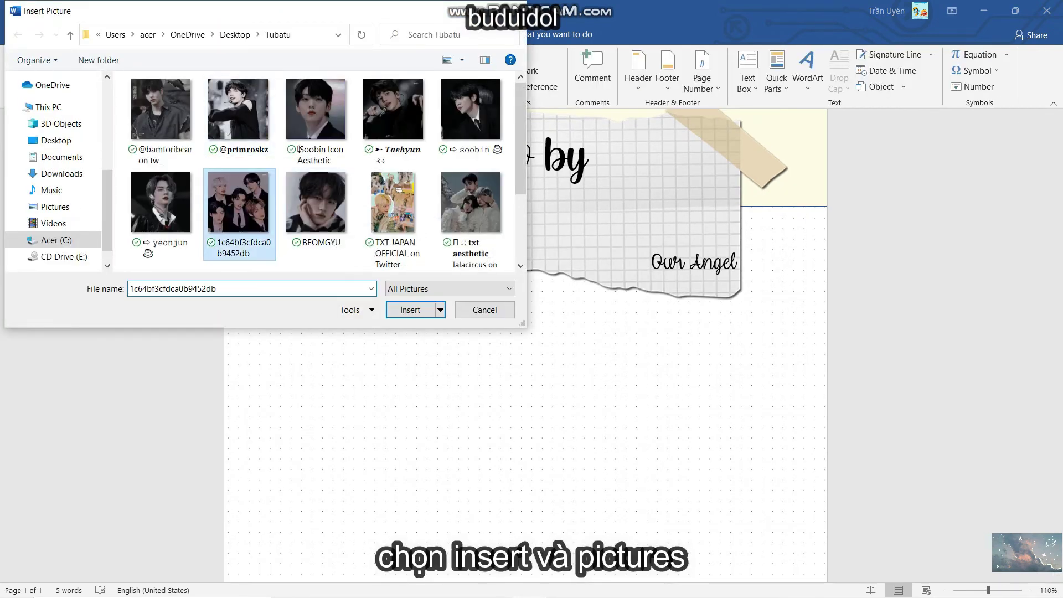
pyautogui.click(410, 310)
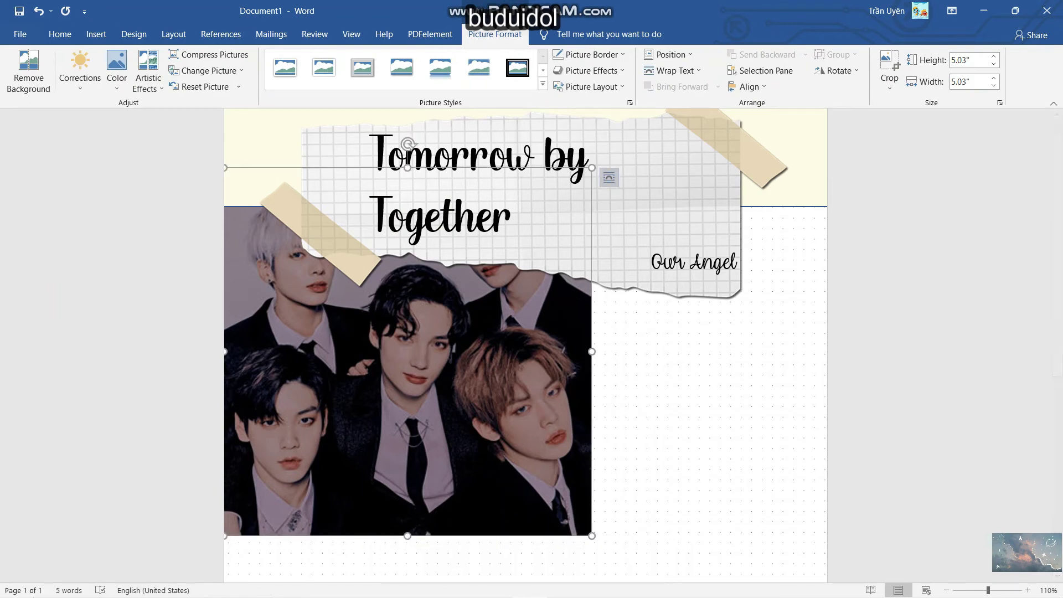
pyautogui.click(609, 177)
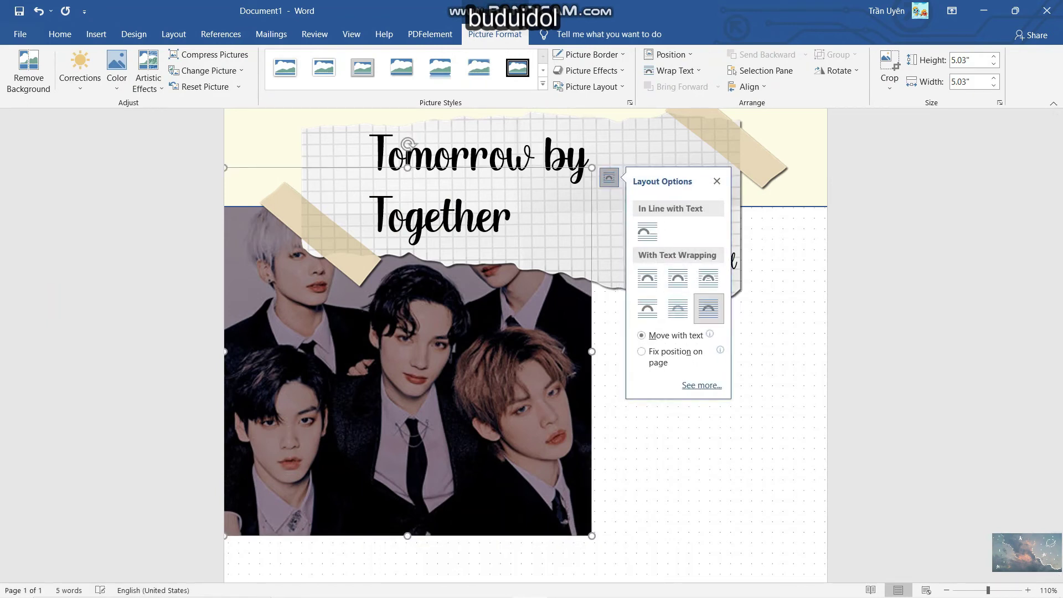
pyautogui.click(708, 309)
pyautogui.moveTo(407, 351)
pyautogui.mouseDown()
pyautogui.moveTo(408, 438)
pyautogui.moveTo(489, 397)
pyautogui.mouseUp()
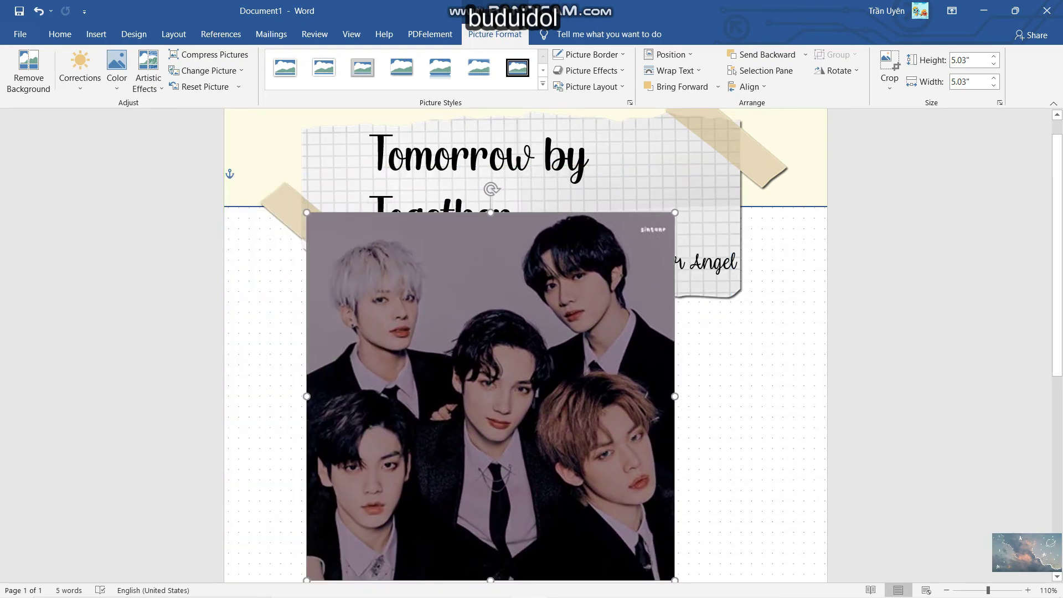
pyautogui.moveTo(674, 212); pyautogui.dragTo(550, 336)
pyautogui.moveTo(428, 458)
pyautogui.mouseDown()
pyautogui.moveTo(349, 430)
pyautogui.moveTo(347, 408)
pyautogui.mouseUp()
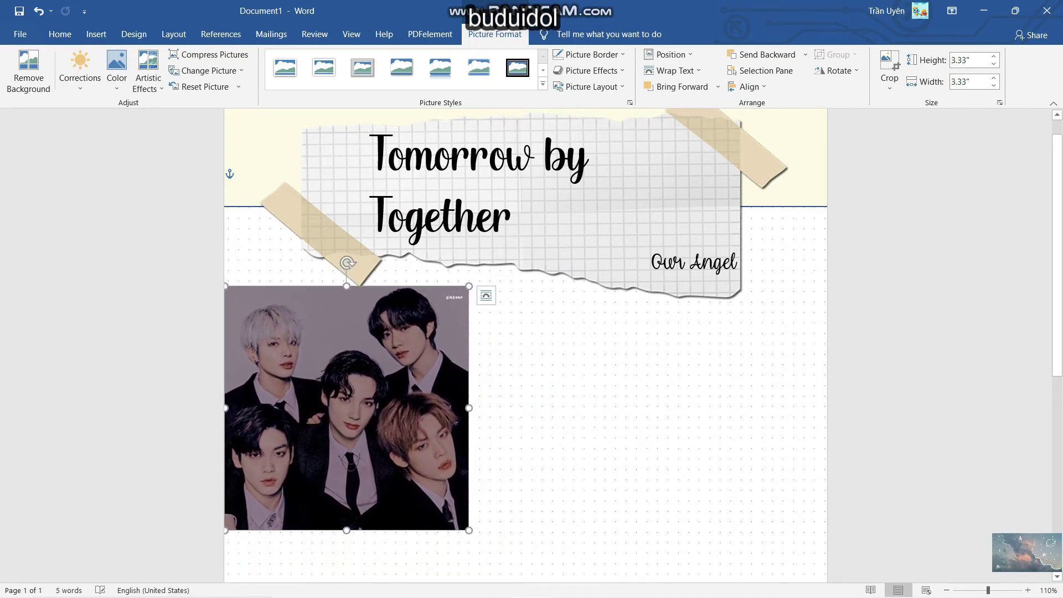
pyautogui.scroll(-5, 526, 343)
# - Move the dark group photo down to the page's lower right
pyautogui.scroll(-2, 526, 343)
pyautogui.moveTo(415, 355)
pyautogui.mouseDown()
pyautogui.moveTo(460, 370)
pyautogui.moveTo(403, 369)
pyautogui.moveTo(398, 357)
pyautogui.mouseUp()
pyautogui.scroll(7, 526, 344)
pyautogui.moveTo(346, 435)
pyautogui.mouseDown()
pyautogui.moveTo(462, 474)
pyautogui.moveTo(566, 254)
pyautogui.mouseUp()
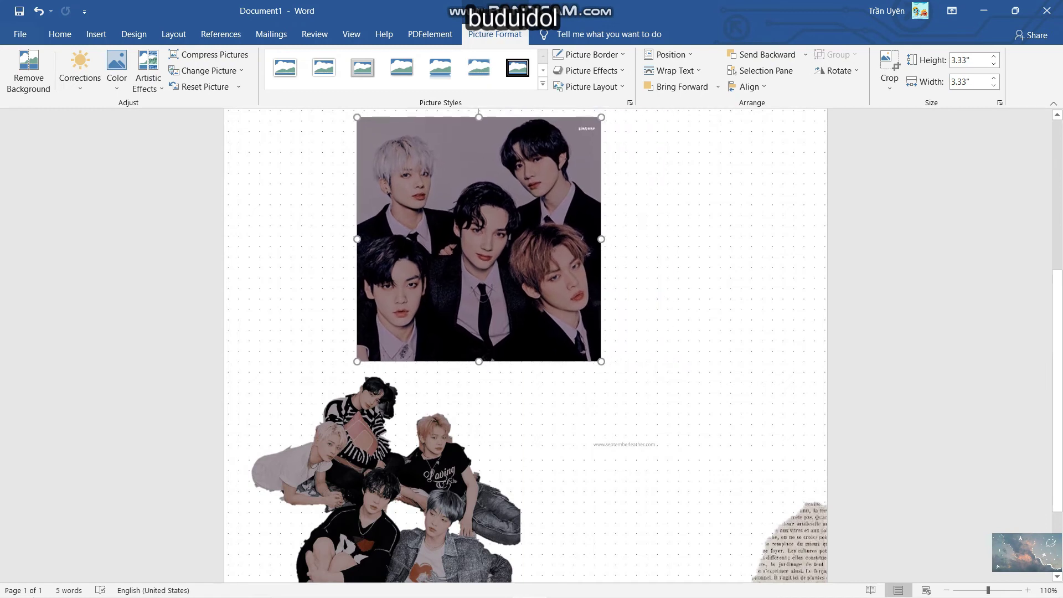
pyautogui.moveTo(568, 232); pyautogui.dragTo(689, 370)
pyautogui.scroll(-1, 526, 343)
pyautogui.moveTo(689, 327); pyautogui.dragTo(683, 447)
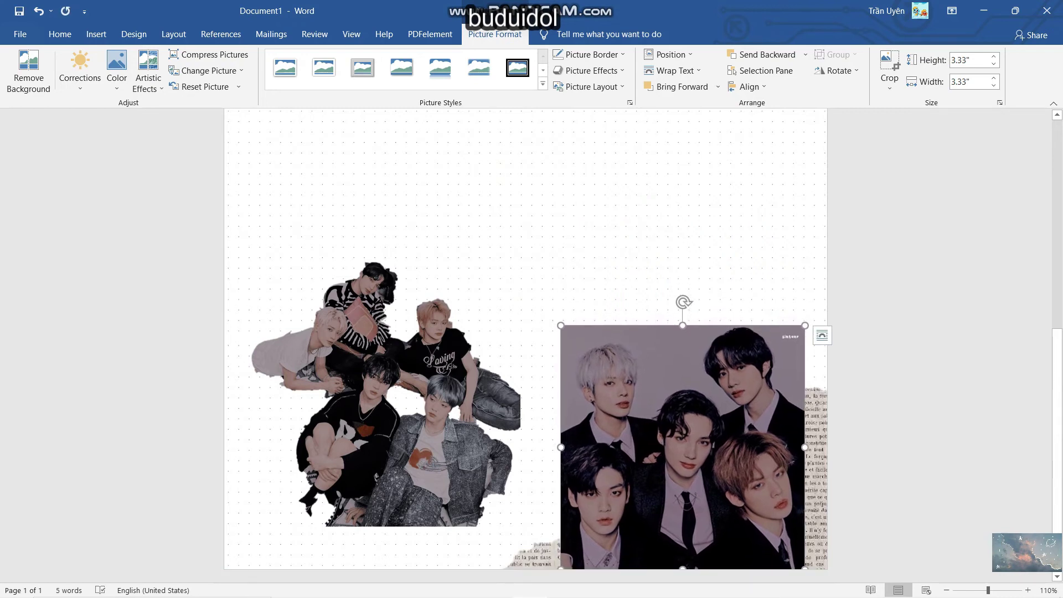
pyautogui.moveTo(682, 447); pyautogui.dragTo(658, 447)
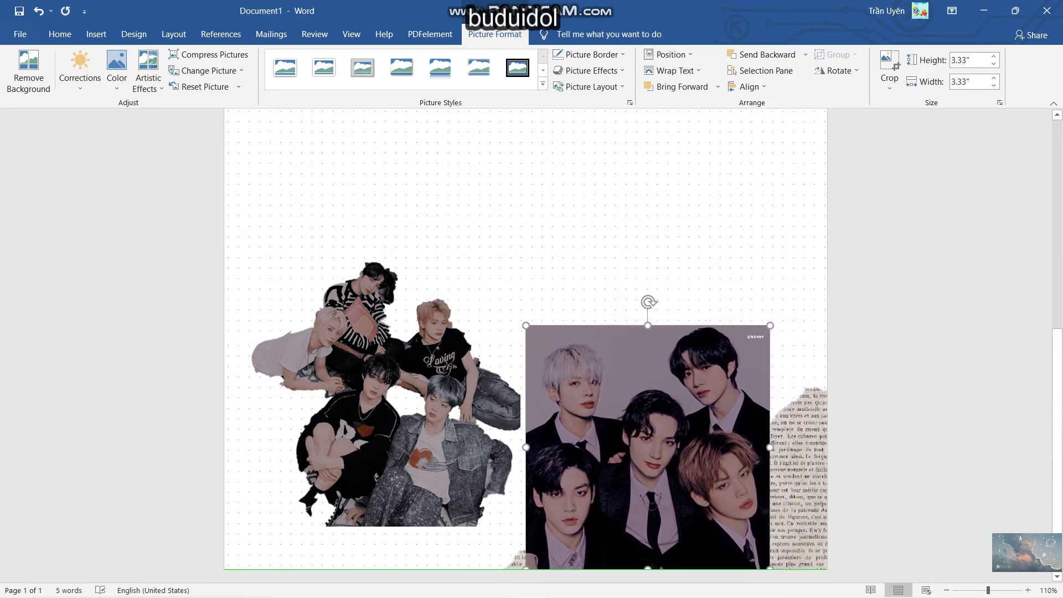
pyautogui.moveTo(658, 447); pyautogui.dragTo(691, 447)
# - Place the cut-out group photo under the title, undo a misplacement, and start Remove Background
pyautogui.moveTo(382, 387); pyautogui.dragTo(369, 257)
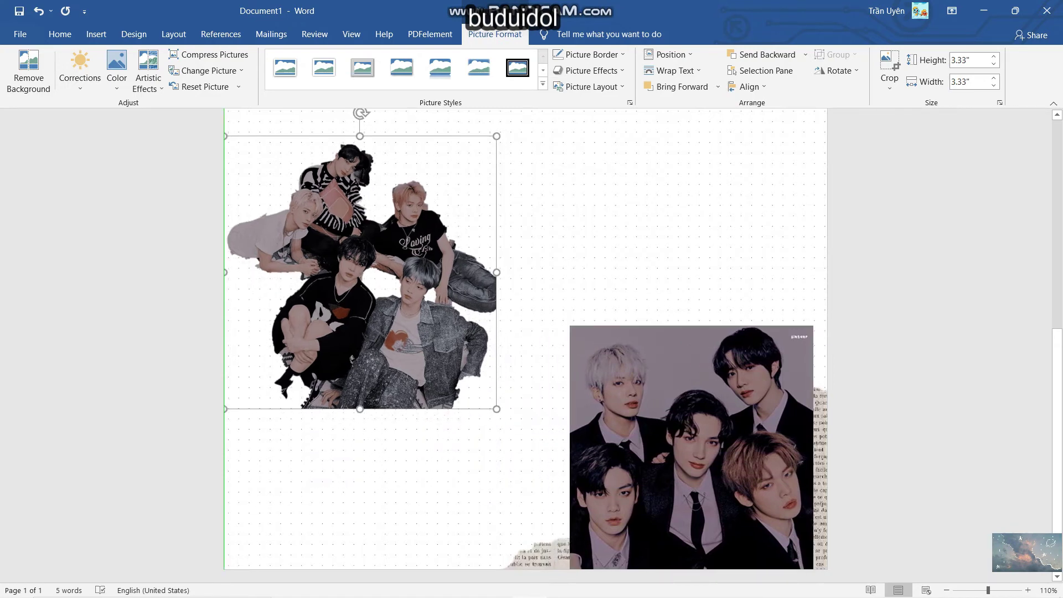
pyautogui.scroll(4, 370, 257)
pyautogui.moveTo(360, 442); pyautogui.dragTo(352, 280)
pyautogui.scroll(3, 352, 414)
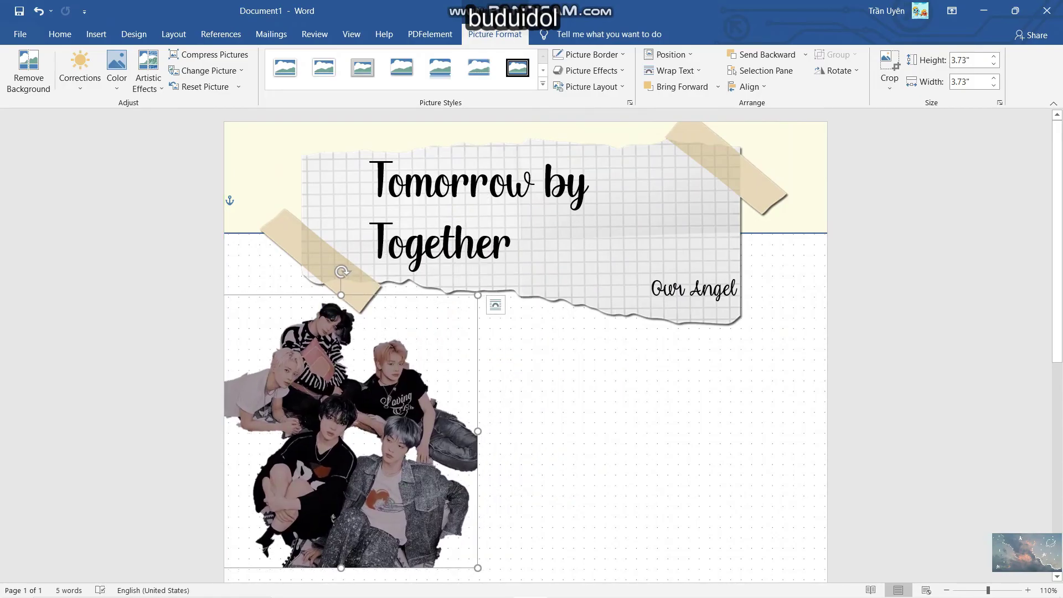
pyautogui.hotkey('ctrl', 'z')
pyautogui.hotkey('ctrl', 'z')
pyautogui.hotkey('ctrl', 'z')
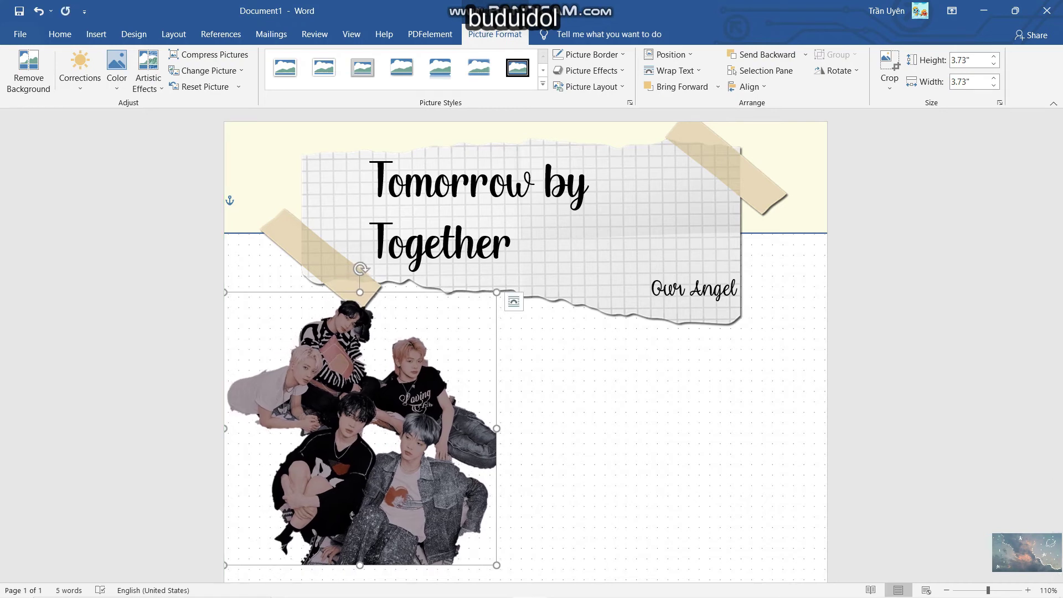
pyautogui.click(29, 71)
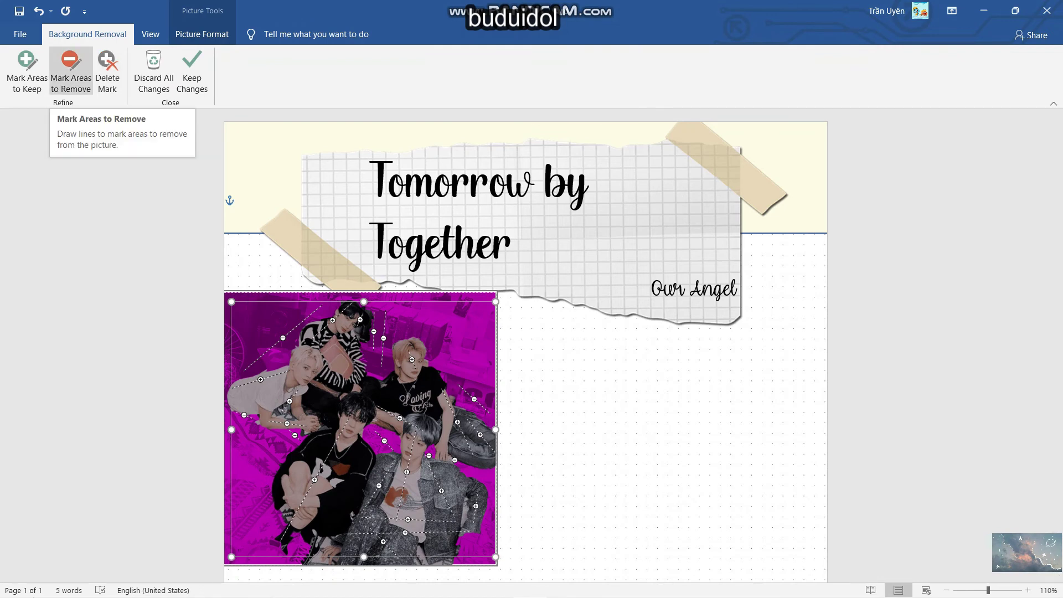
# - Mark areas to keep and remove on the group photo, keep the changes, and tuck the cutout under the title paper
pyautogui.click(27, 71)
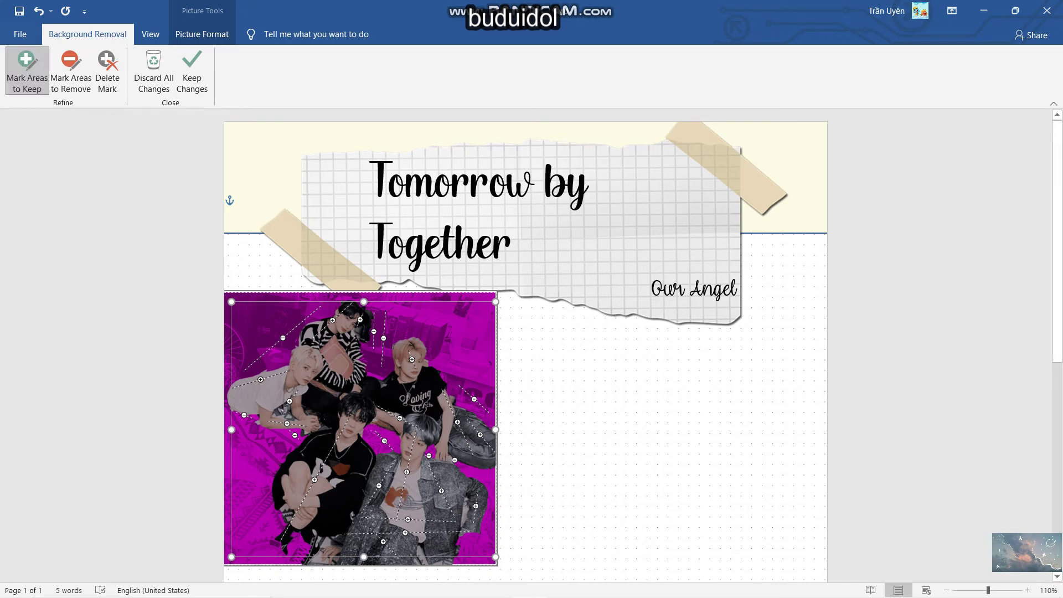
pyautogui.moveTo(377, 434); pyautogui.dragTo(383, 439)
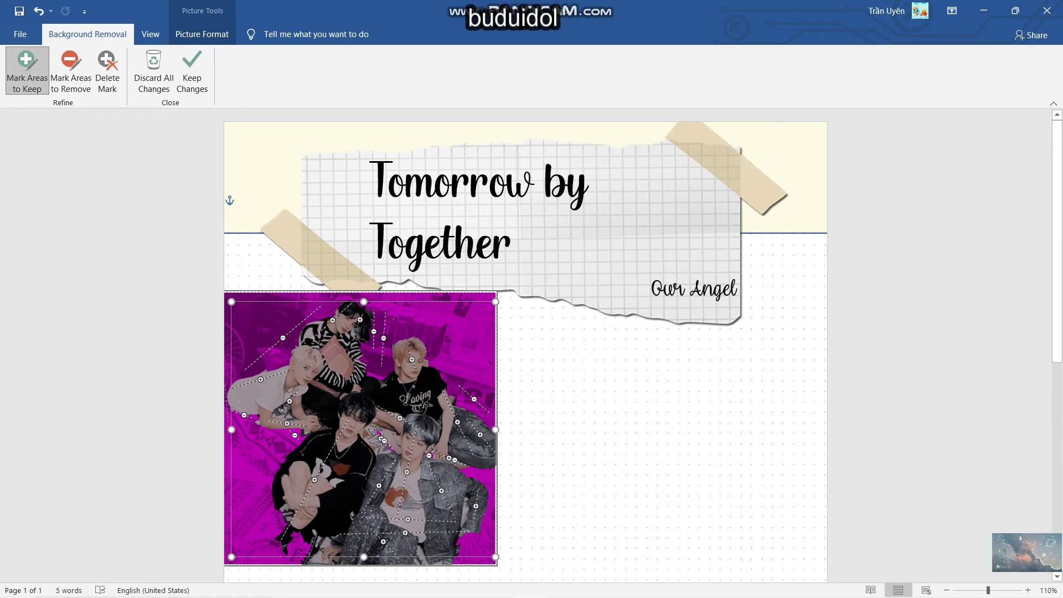
pyautogui.moveTo(232, 429); pyautogui.dragTo(226, 429)
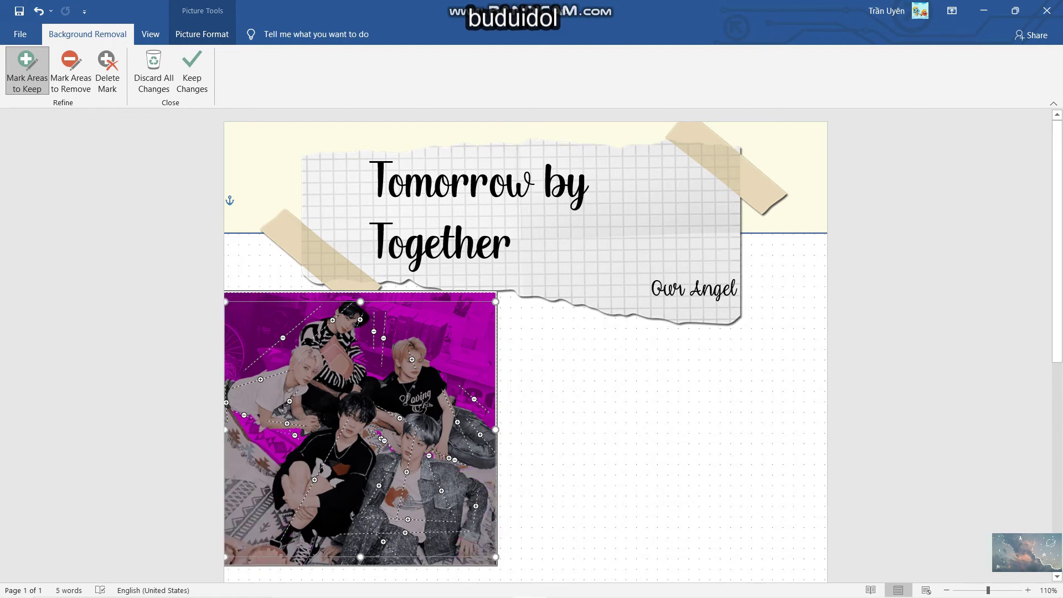
pyautogui.click(70, 71)
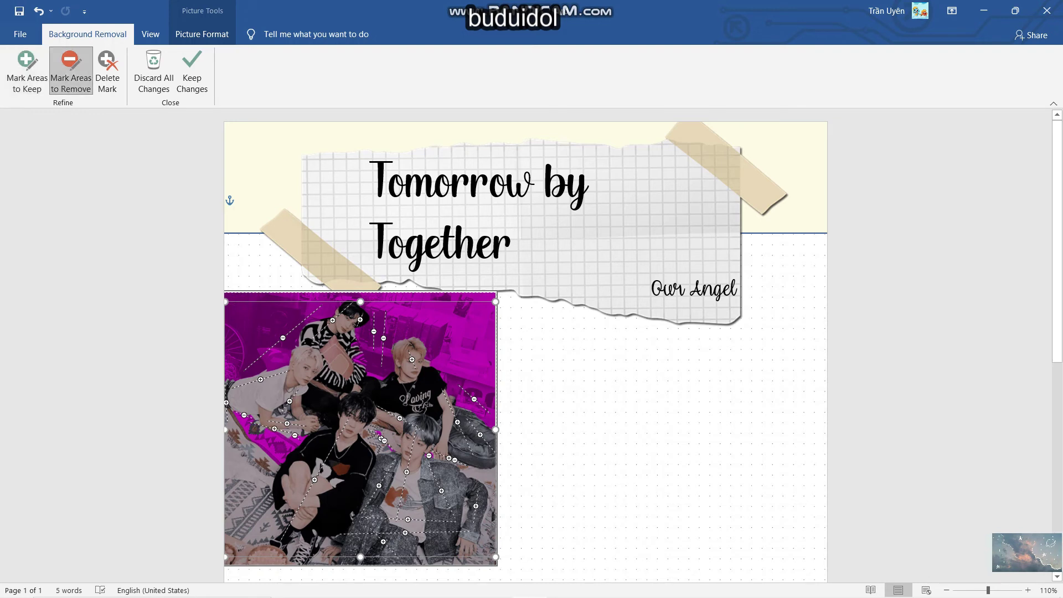
pyautogui.moveTo(236, 414); pyautogui.dragTo(271, 501)
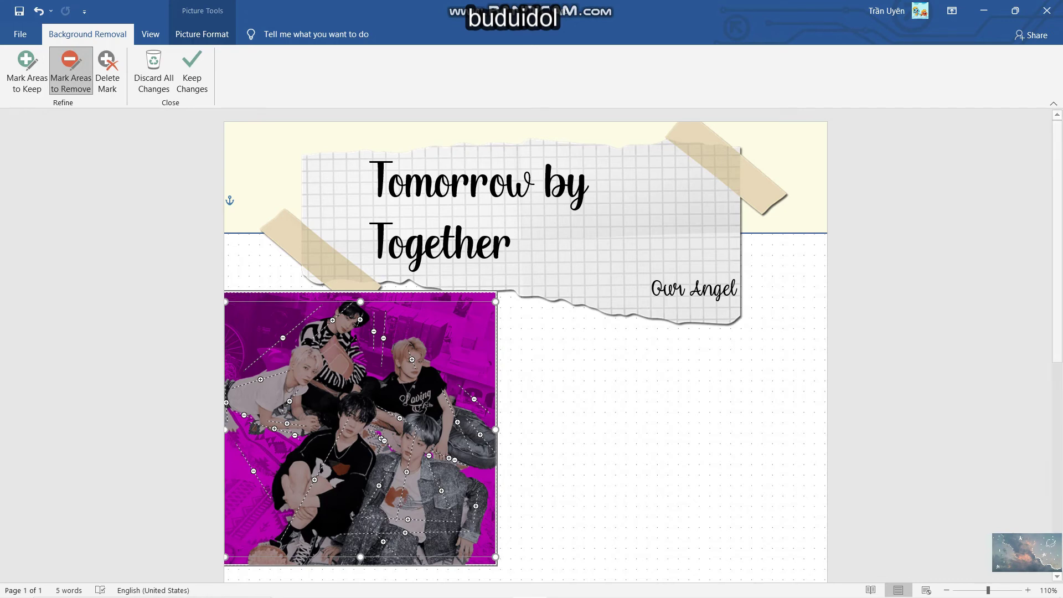
pyautogui.click(191, 71)
pyautogui.moveTo(360, 426)
pyautogui.mouseDown()
pyautogui.moveTo(357, 407)
pyautogui.moveTo(344, 417)
pyautogui.mouseUp()
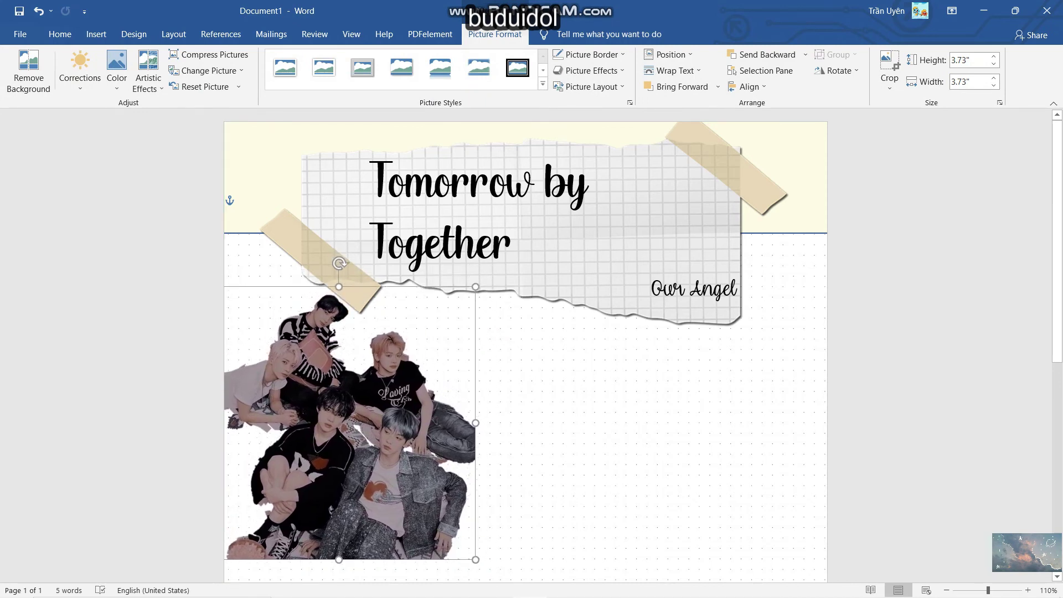
pyautogui.moveTo(344, 417); pyautogui.dragTo(335, 434)
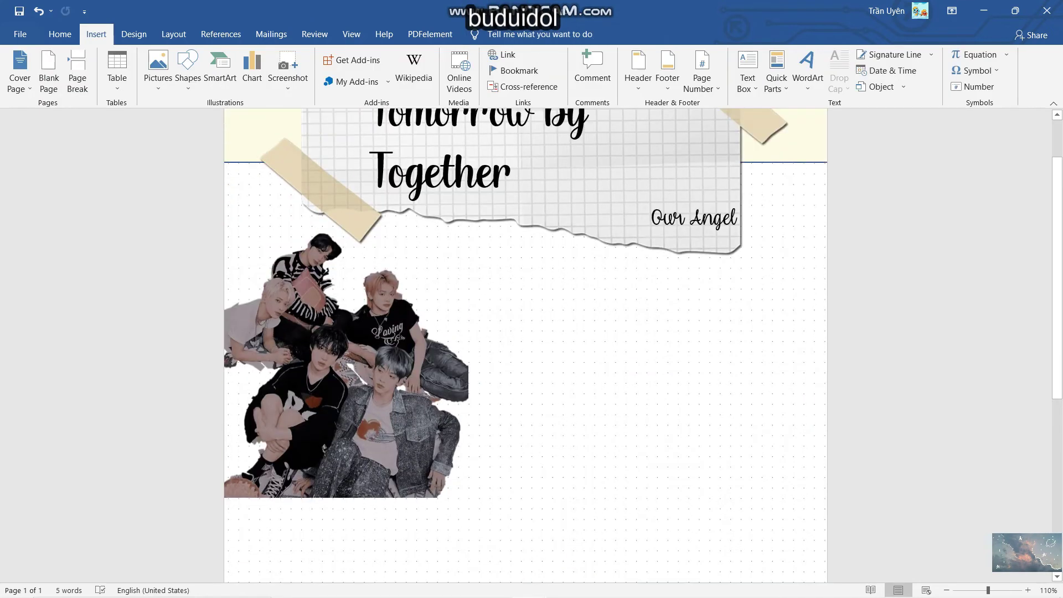
# - Paste the long-coat group cutout, scale it down proportionally, and place it at the left
pyautogui.hotkey('ctrl', 'v')
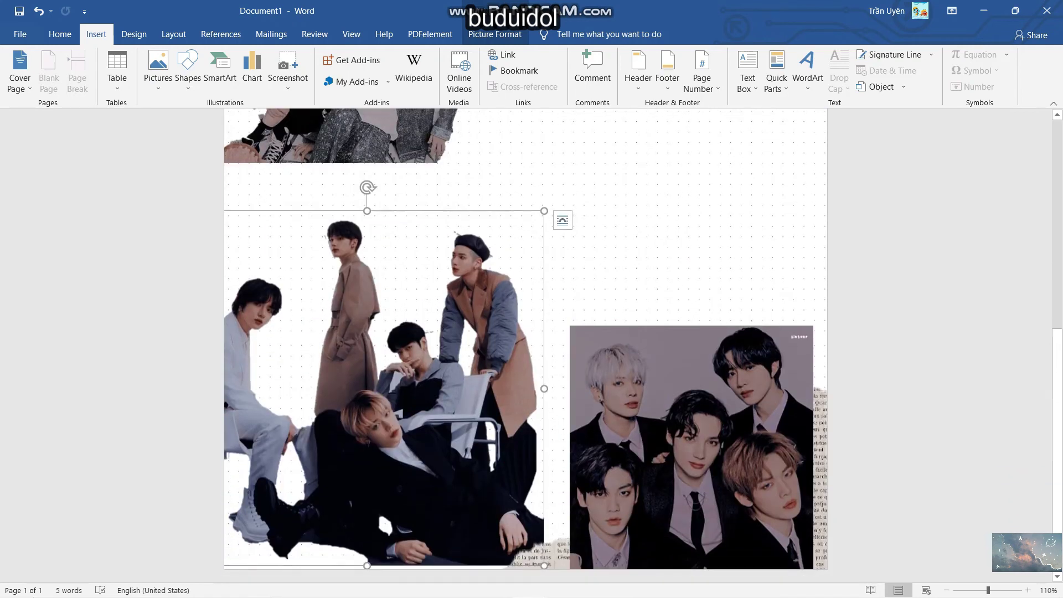
pyautogui.moveTo(544, 211); pyautogui.dragTo(483, 272)
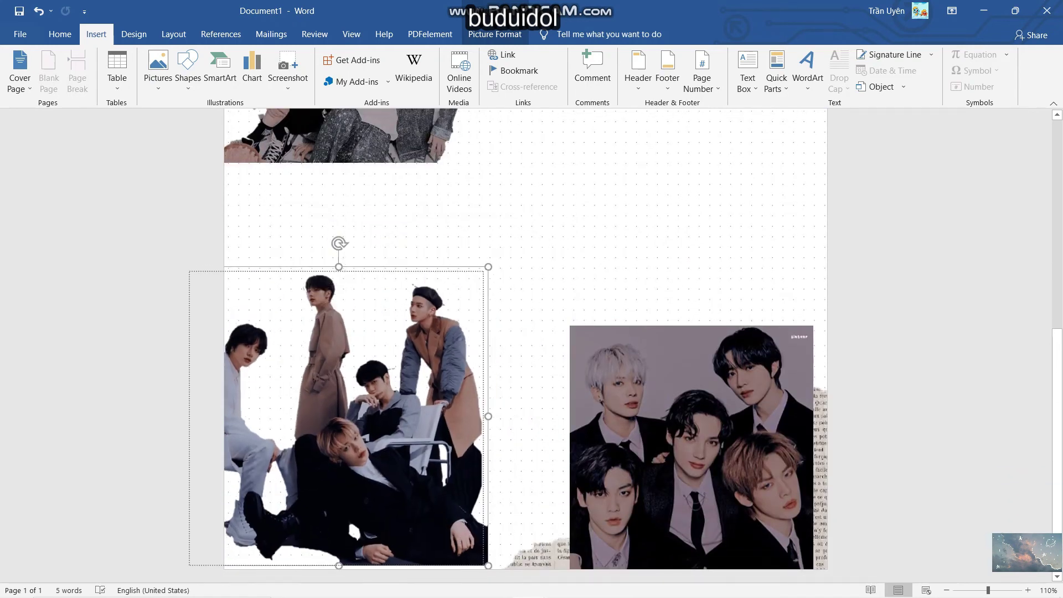
pyautogui.moveTo(345, 517)
pyautogui.mouseDown()
pyautogui.moveTo(371, 467)
pyautogui.moveTo(361, 466)
pyautogui.mouseUp()
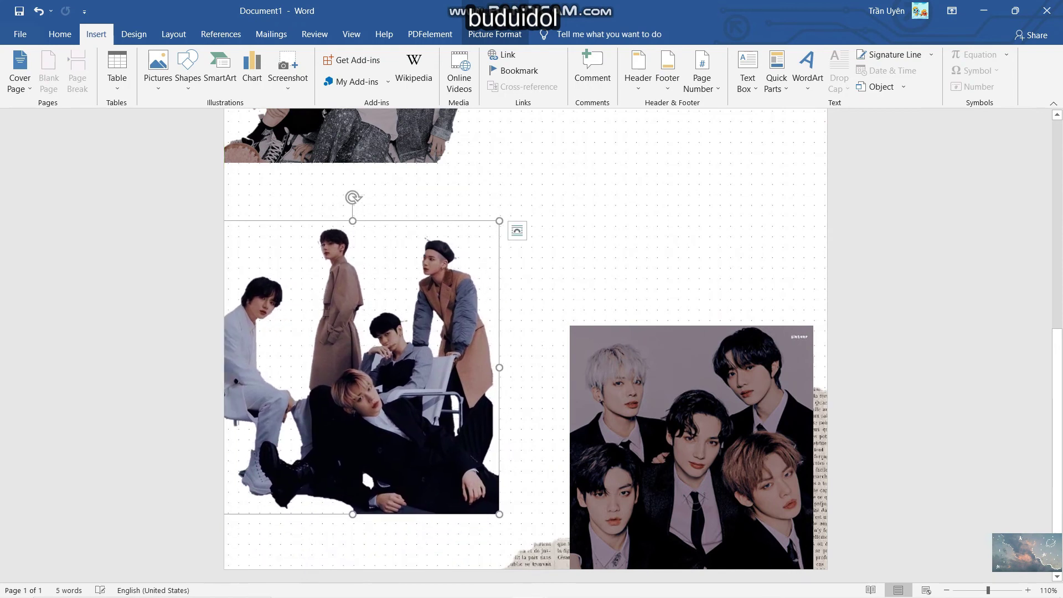
pyautogui.scroll(10, 361, 466)
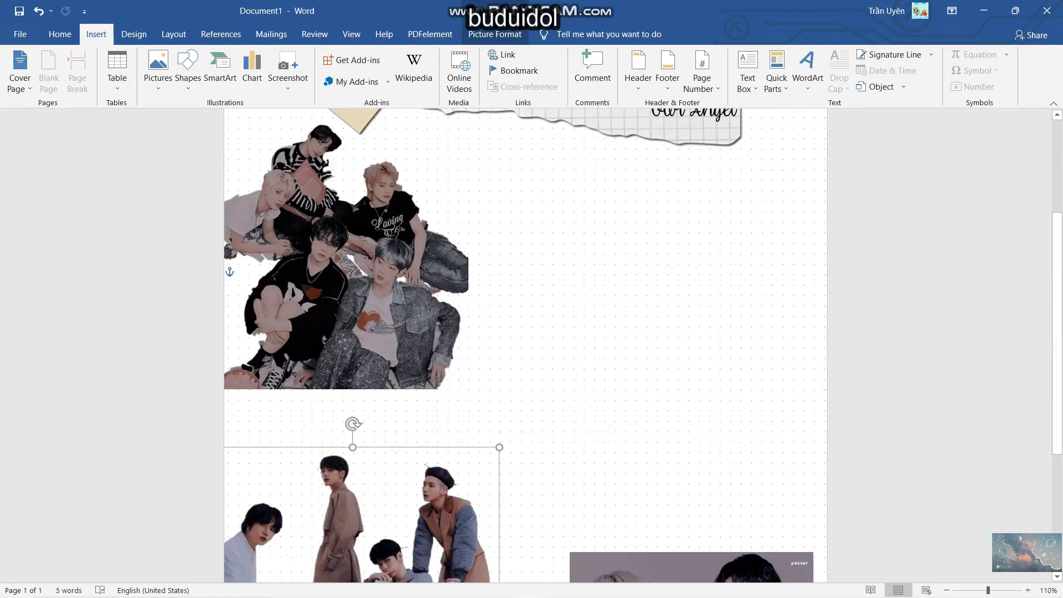
pyautogui.scroll(-10, 361, 466)
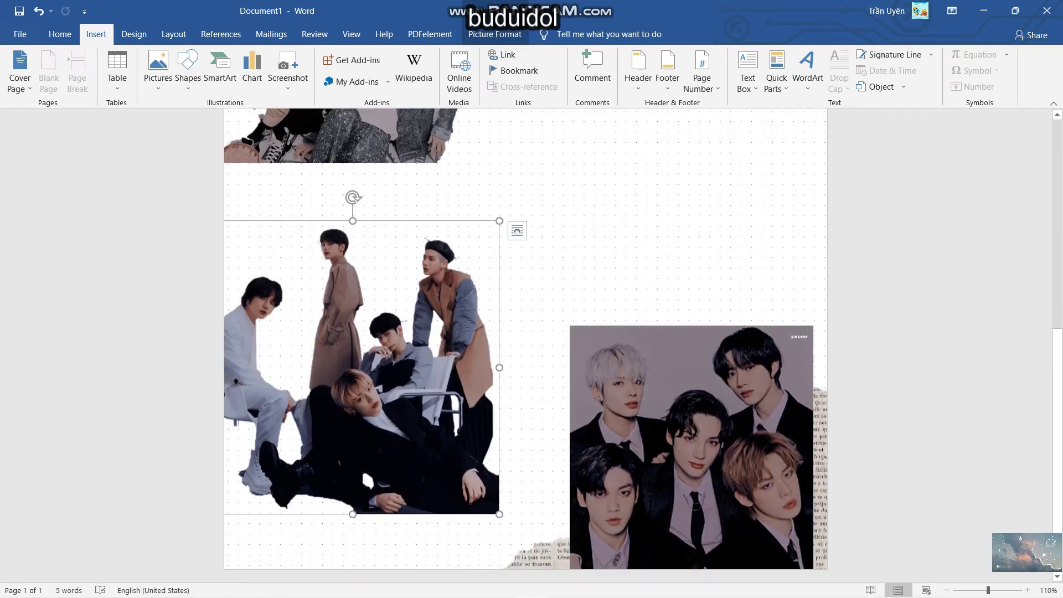
pyautogui.scroll(6, 361, 466)
pyautogui.scroll(4, 361, 466)
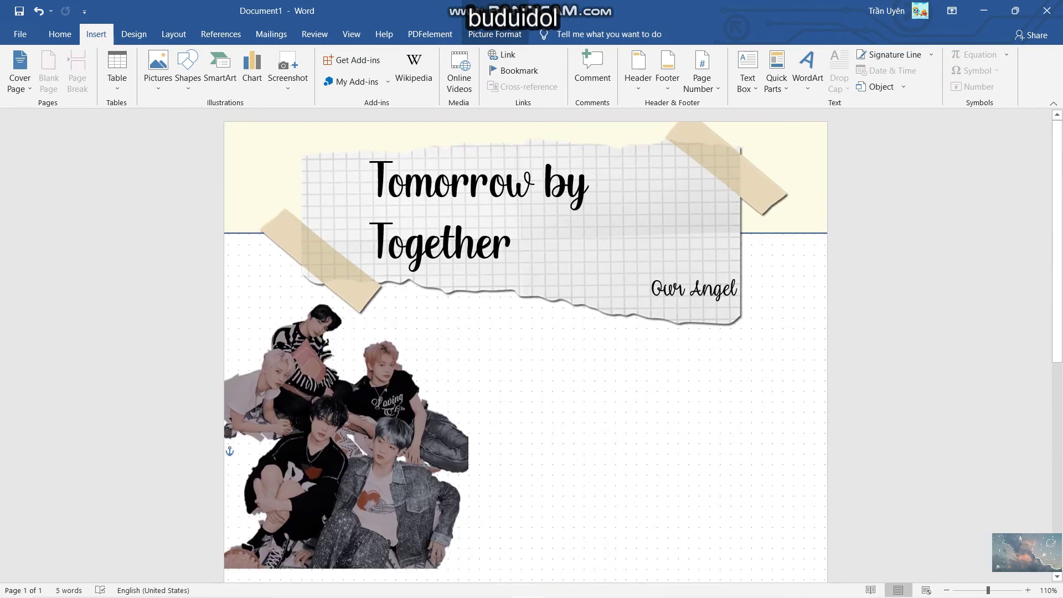
# - Move the five-member group cutout up to the top-right of the page below the title
pyautogui.moveTo(346, 437)
pyautogui.mouseDown()
pyautogui.moveTo(508, 419)
pyautogui.moveTo(670, 473)
pyautogui.mouseUp()
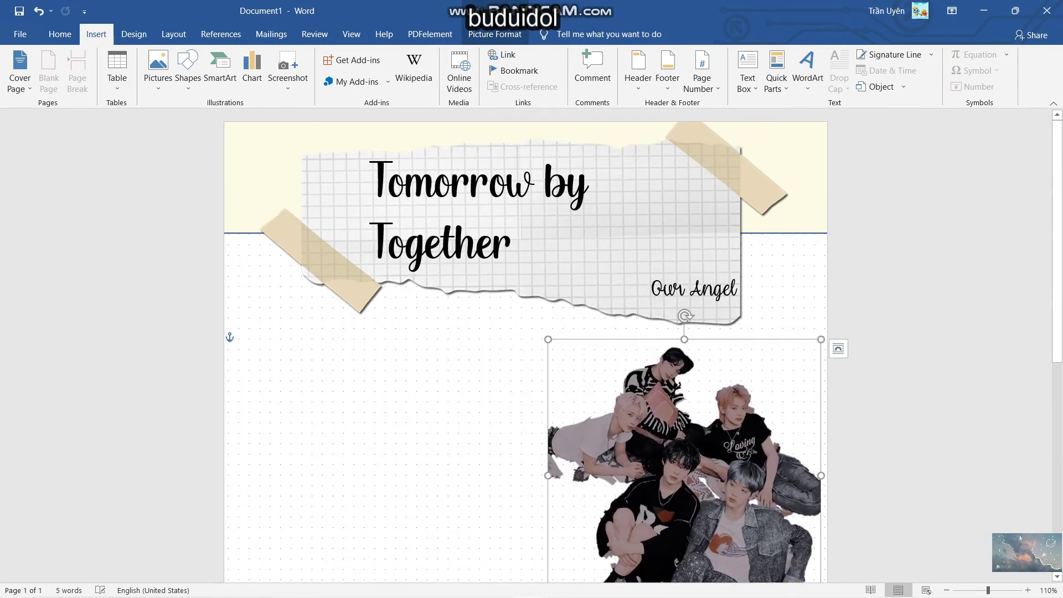
pyautogui.scroll(-8, 670, 474)
pyautogui.scroll(-2, 361, 466)
pyautogui.moveTo(361, 466)
pyautogui.mouseDown()
pyautogui.moveTo(348, 372)
pyautogui.moveTo(373, 373)
pyautogui.mouseUp()
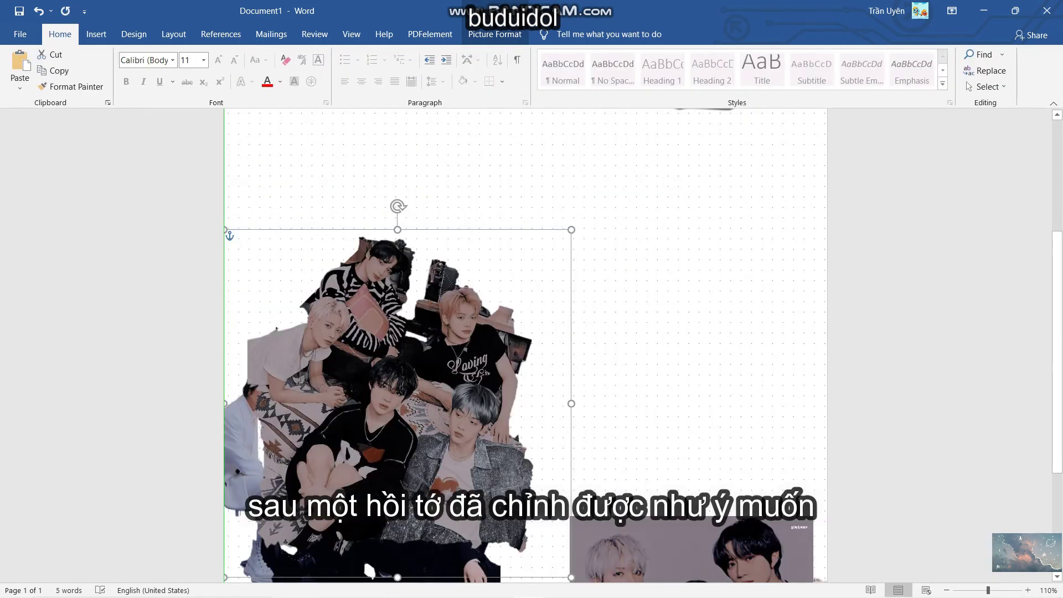
pyautogui.moveTo(397, 403)
pyautogui.mouseDown()
pyautogui.moveTo(599, 329)
pyautogui.moveTo(635, 293)
pyautogui.moveTo(706, 271)
pyautogui.mouseUp()
pyautogui.scroll(3, 707, 242)
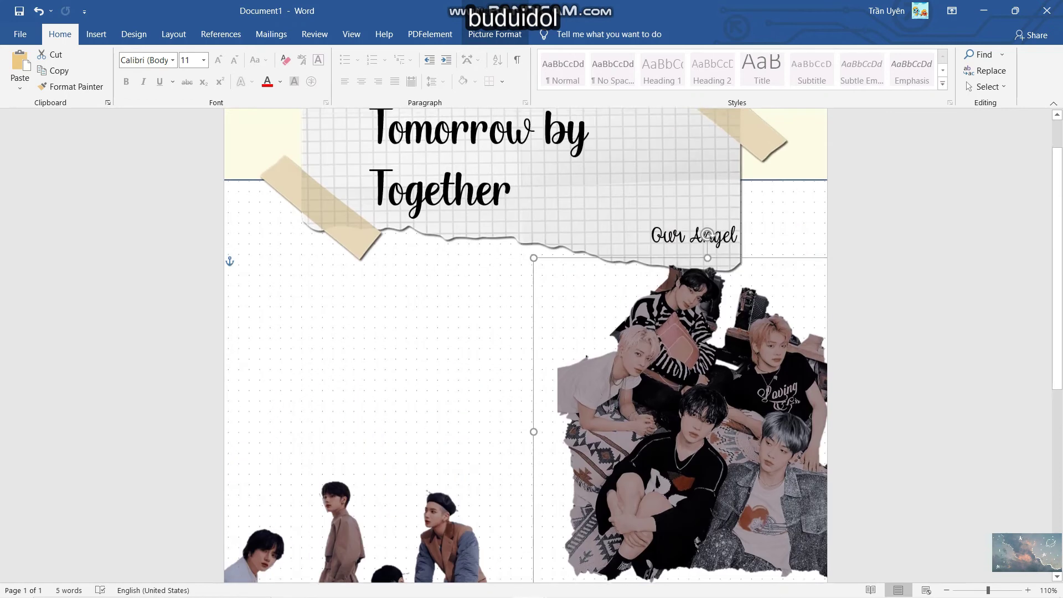
pyautogui.moveTo(707, 242); pyautogui.dragTo(710, 257)
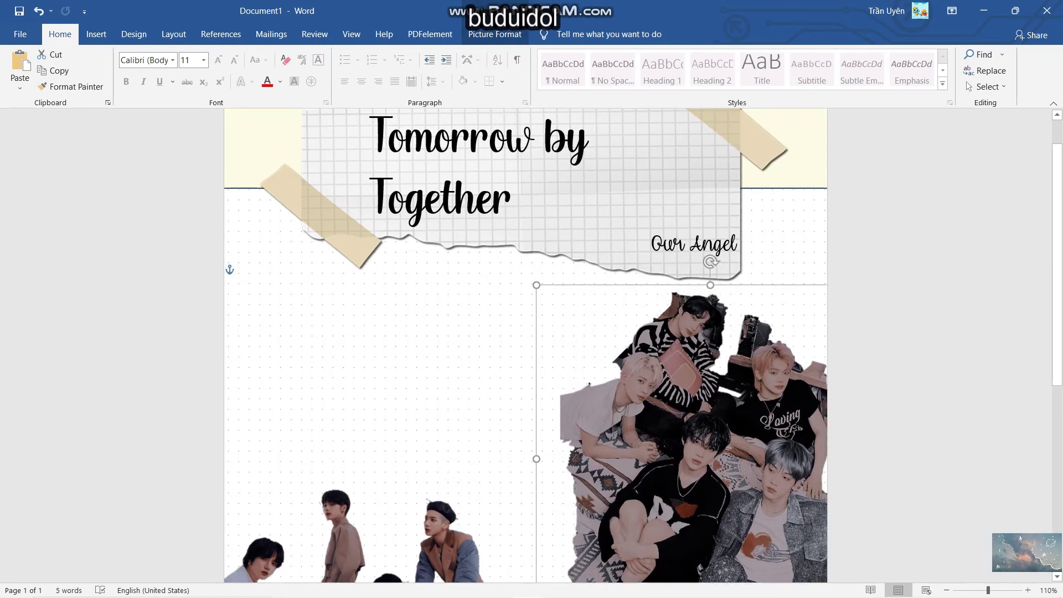
pyautogui.scroll(-5, 711, 257)
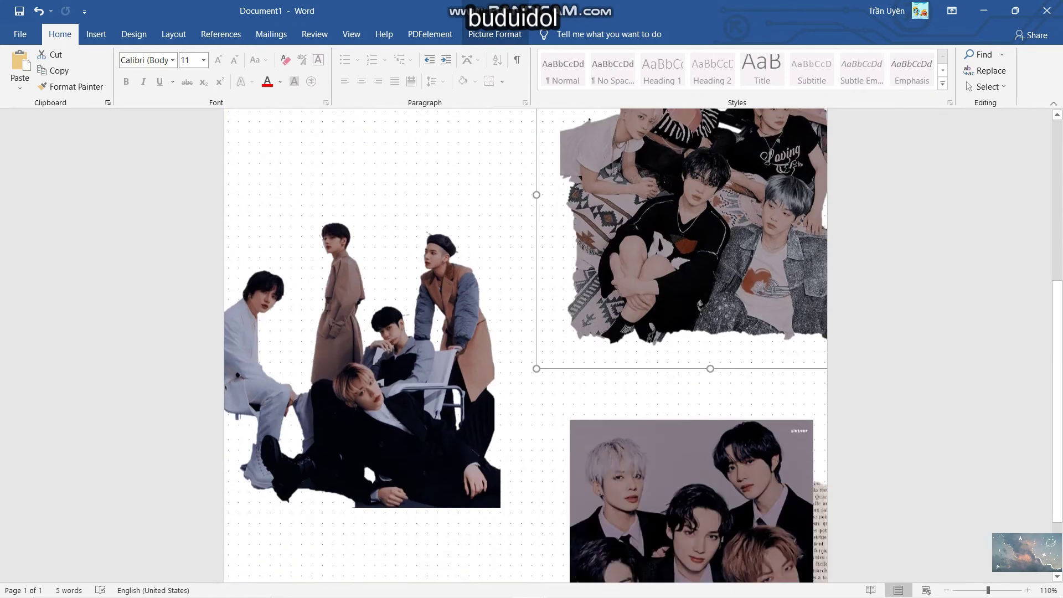
pyautogui.scroll(1, 710, 257)
pyautogui.scroll(-3, 710, 257)
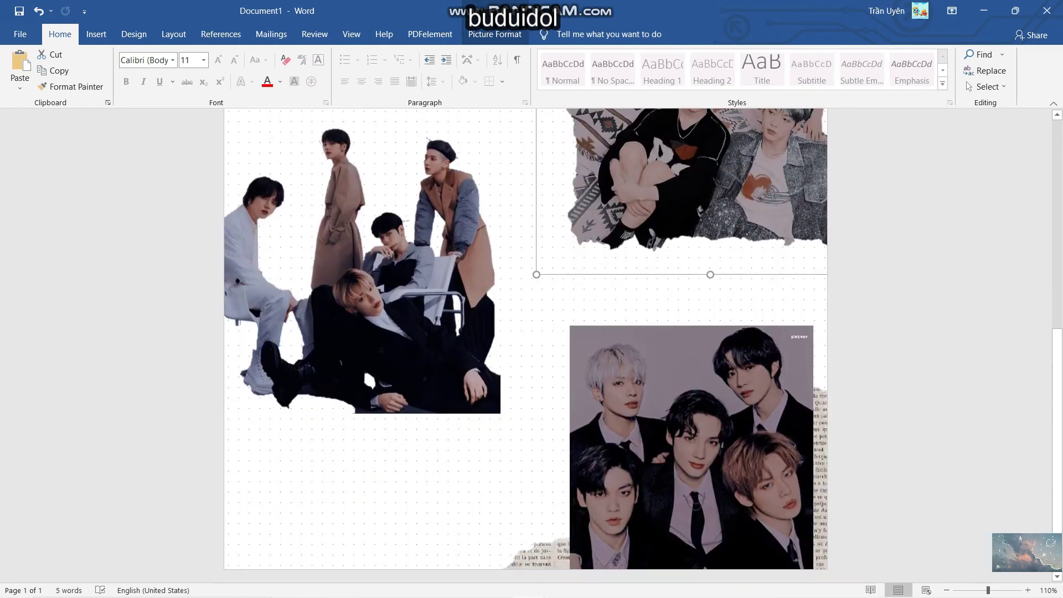
pyautogui.moveTo(711, 257); pyautogui.dragTo(726, 238)
pyautogui.scroll(3, 726, 238)
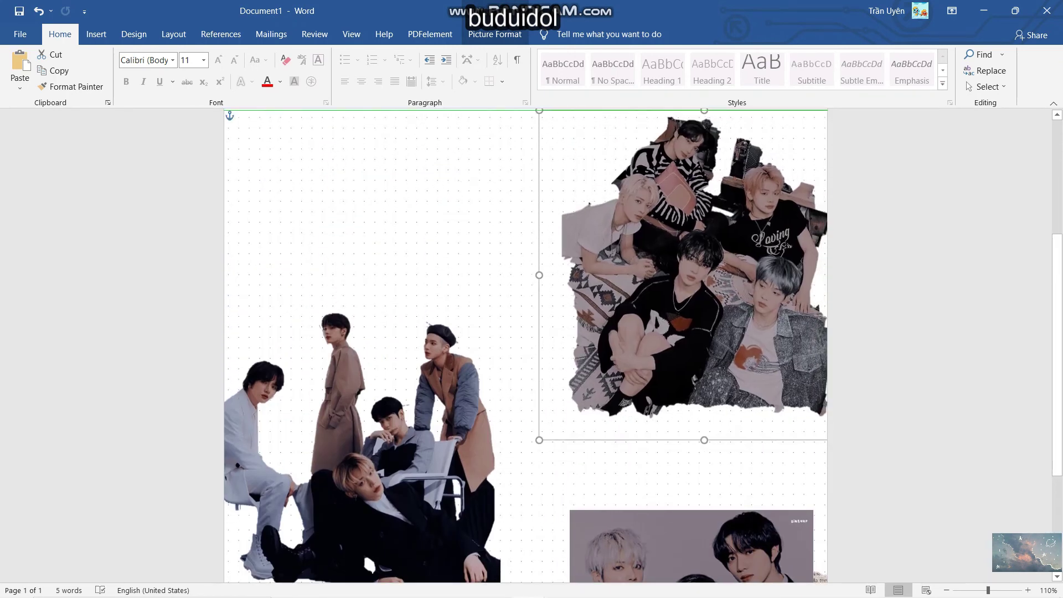
# - Paste the leaf-patterned circle behind the group photo and shift both further right
pyautogui.hotkey('ctrl', 'v')
pyautogui.moveTo(480, 396)
pyautogui.mouseDown()
pyautogui.moveTo(605, 191)
pyautogui.moveTo(652, 168)
pyautogui.mouseUp()
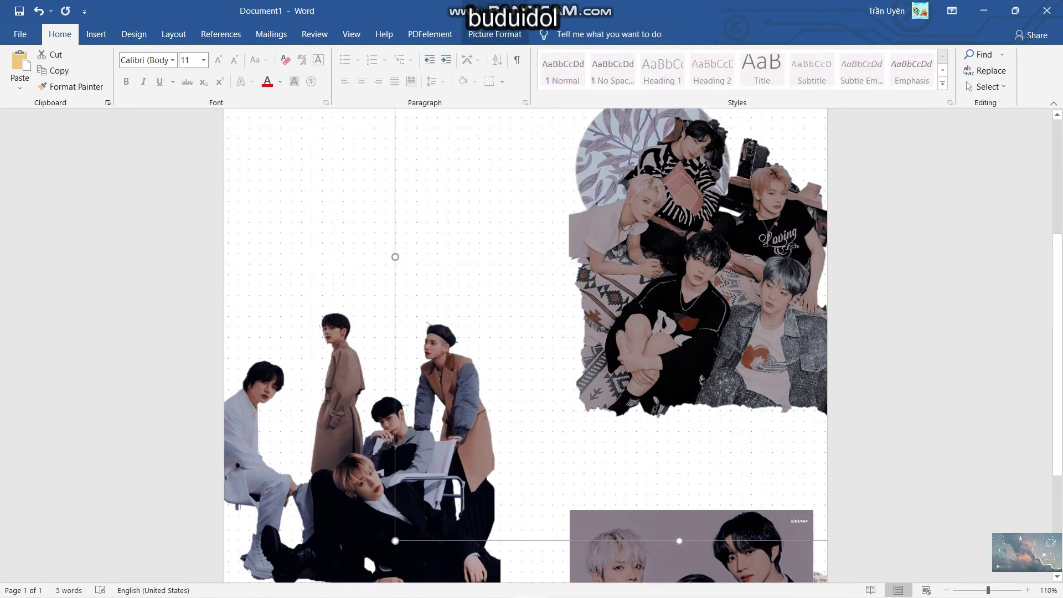
pyautogui.scroll(4, 526, 343)
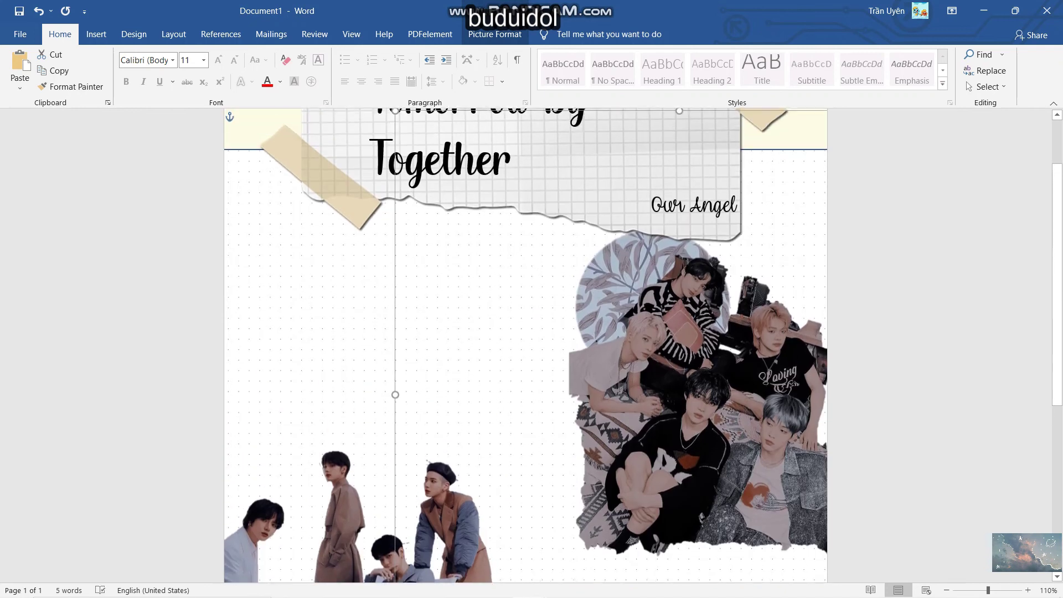
pyautogui.moveTo(698, 398); pyautogui.dragTo(820, 376)
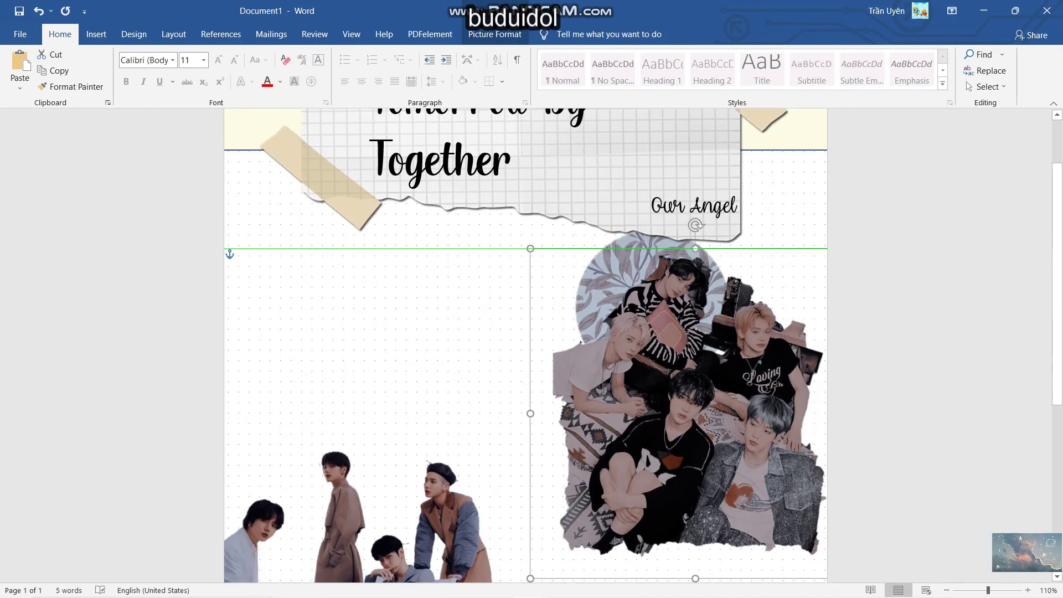
pyautogui.click(224, 371)
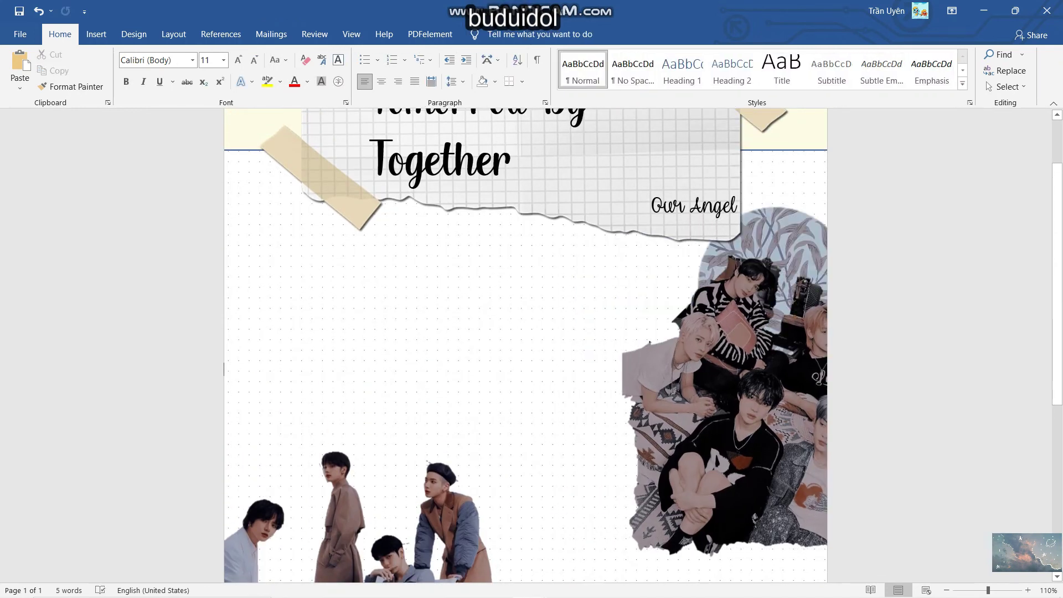
pyautogui.scroll(-3, 525, 344)
pyautogui.scroll(1, 526, 343)
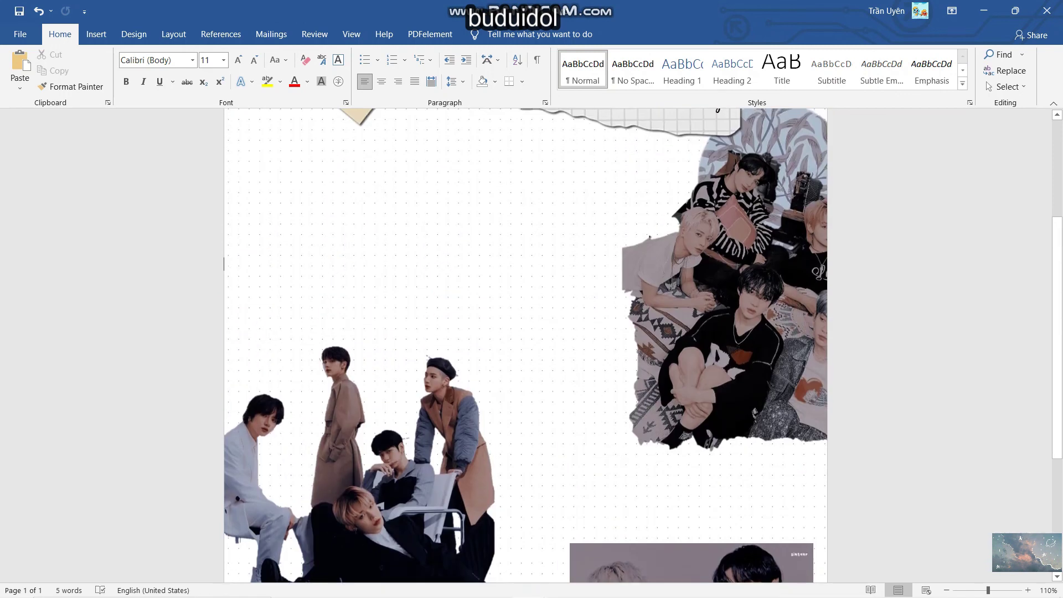
pyautogui.scroll(2, 526, 343)
pyautogui.scroll(2, 526, 343)
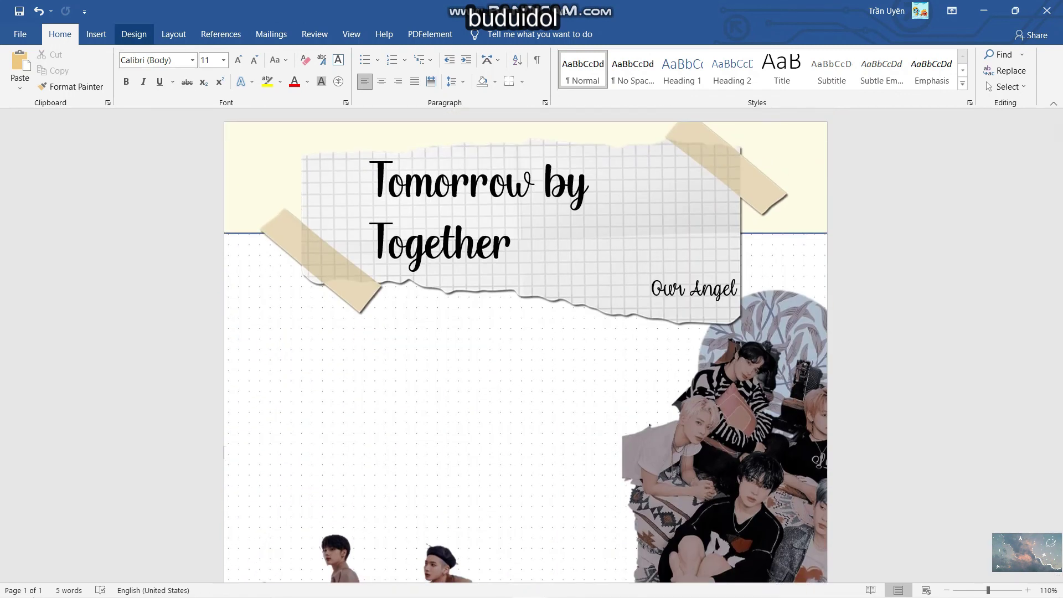
pyautogui.hotkey('ctrl', 'z')
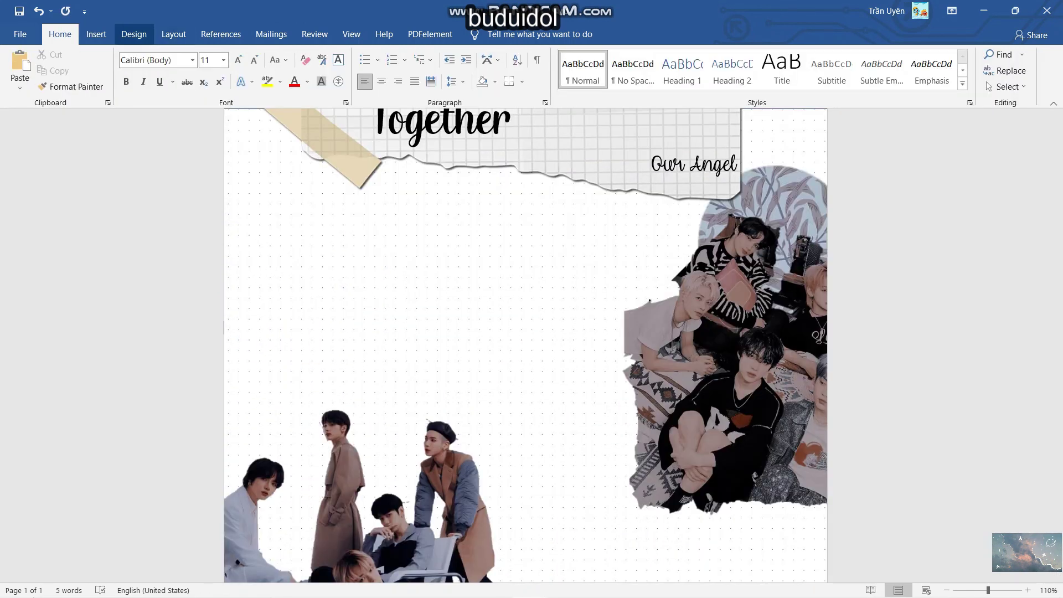
pyautogui.click(97, 34)
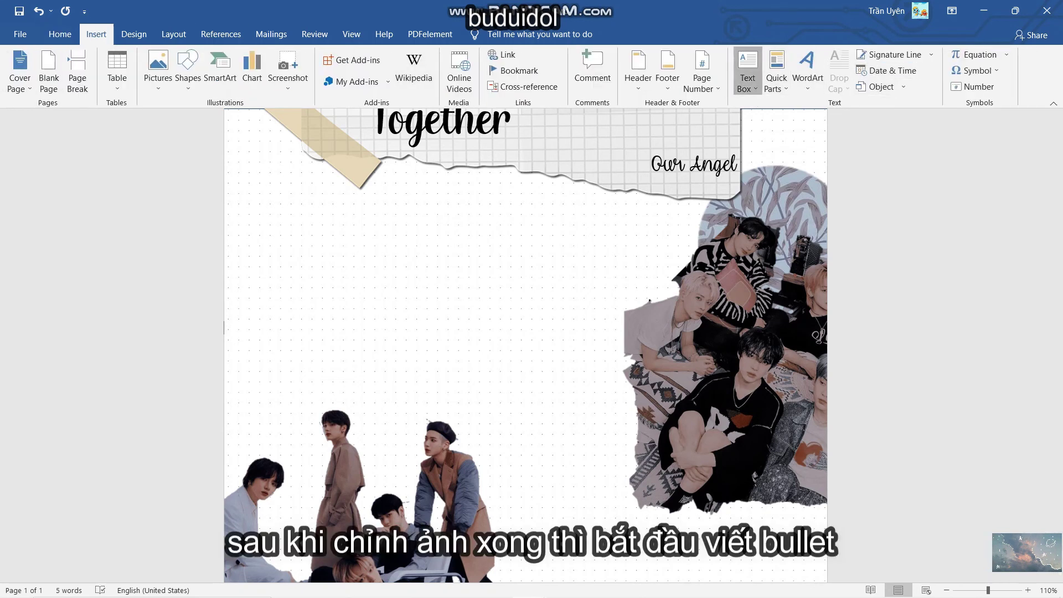
# - Insert a simple text box at the upper left under the title, with no outline
pyautogui.click(748, 72)
pyautogui.click(780, 169)
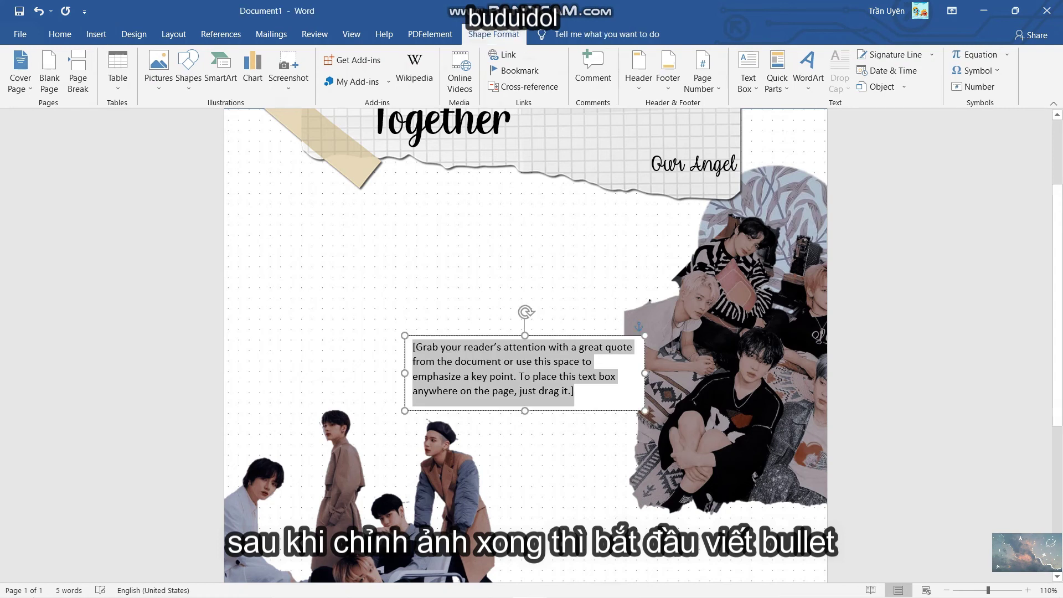
pyautogui.moveTo(465, 336); pyautogui.dragTo(320, 211)
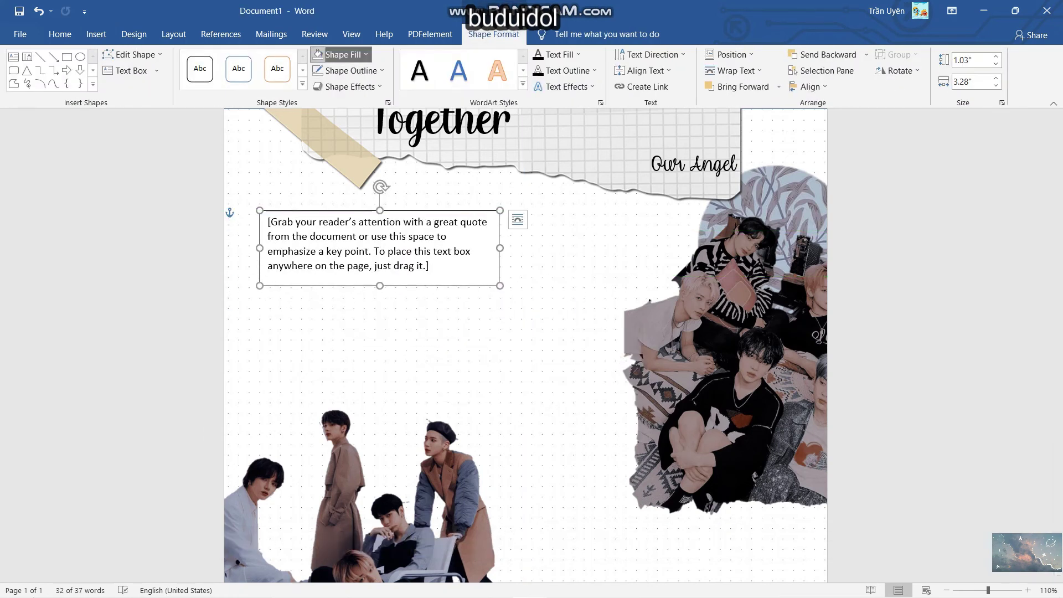
pyautogui.click(341, 54)
pyautogui.click(316, 85)
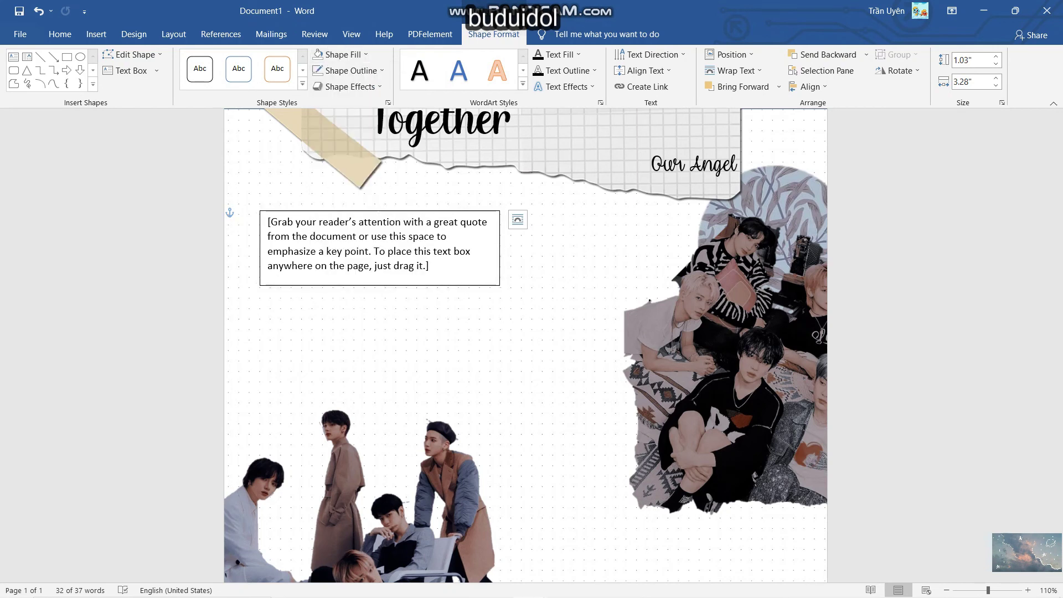
pyautogui.click(349, 71)
pyautogui.moveTo(357, 253)
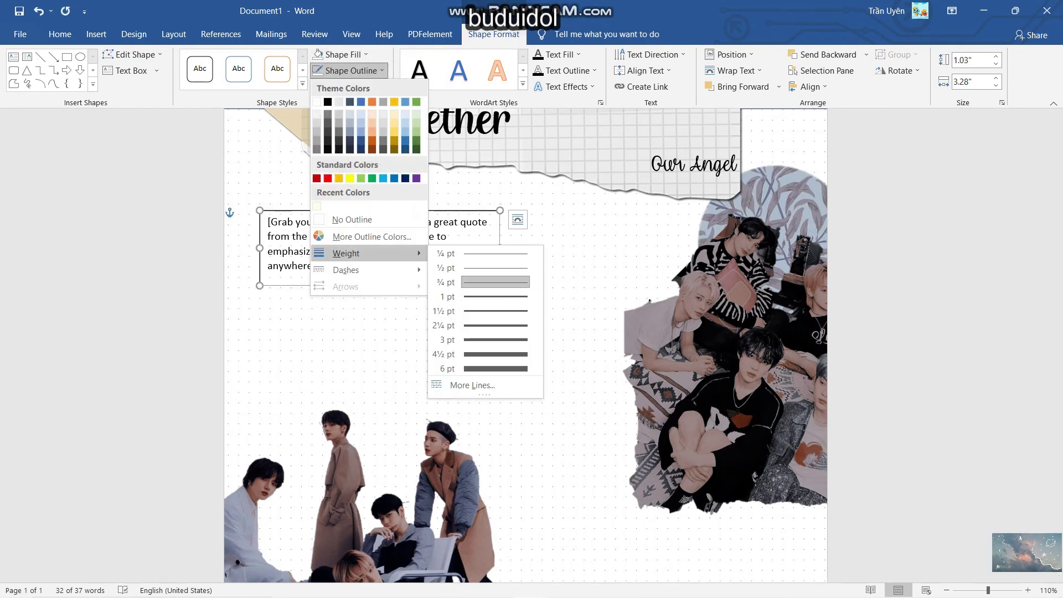
pyautogui.click(352, 219)
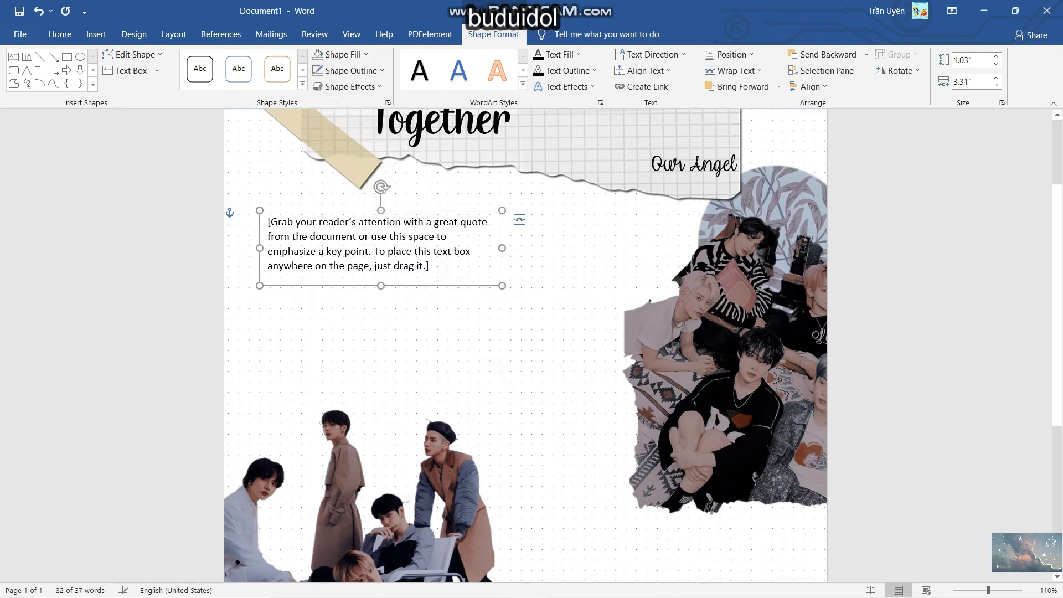
# - Replace the placeholder with the group's name, members, BigHit Music, debut date and jobs
pyautogui.hotkey('ctrl', 'a')
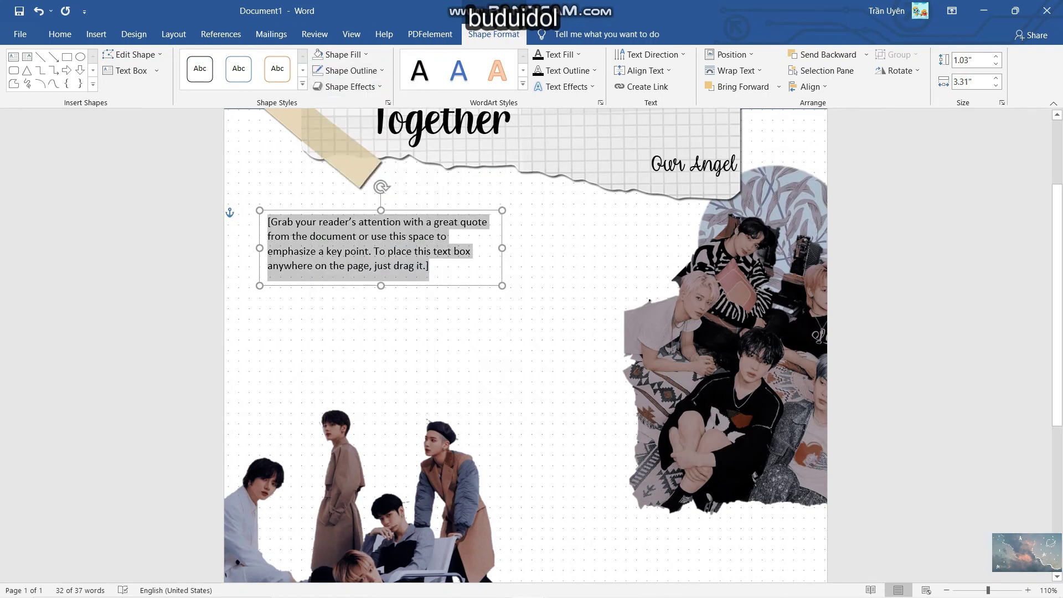
pyautogui.press('Delete')
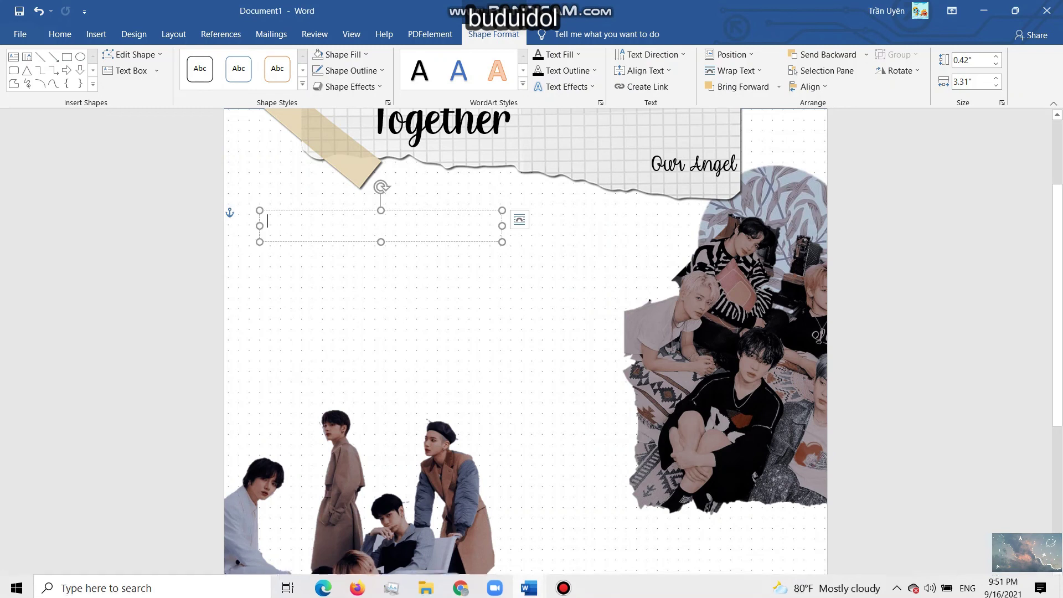
pyautogui.click(519, 220)
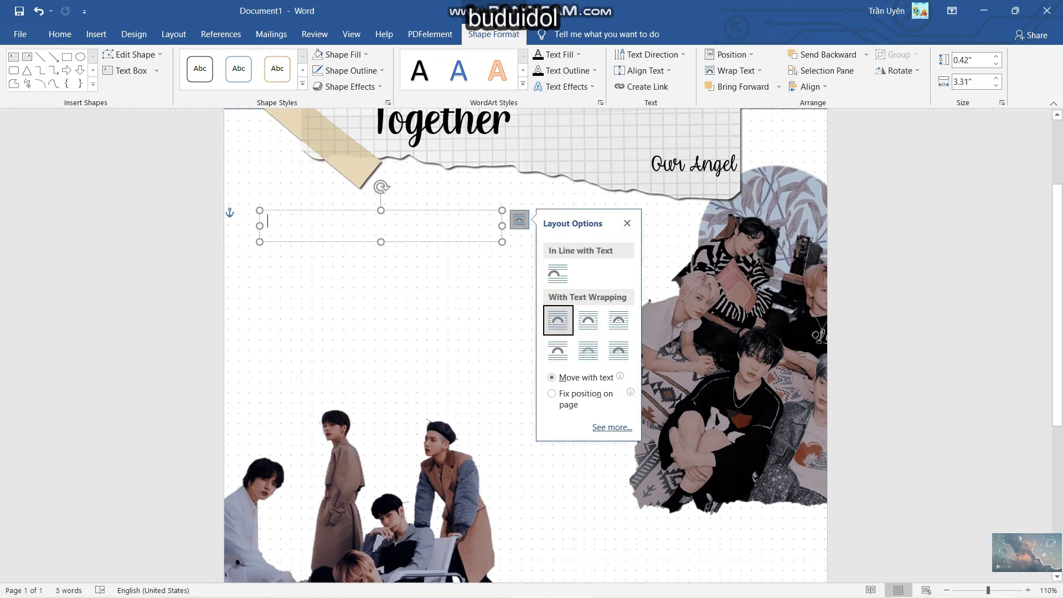
pyautogui.hotkey('ctrl', 'v')
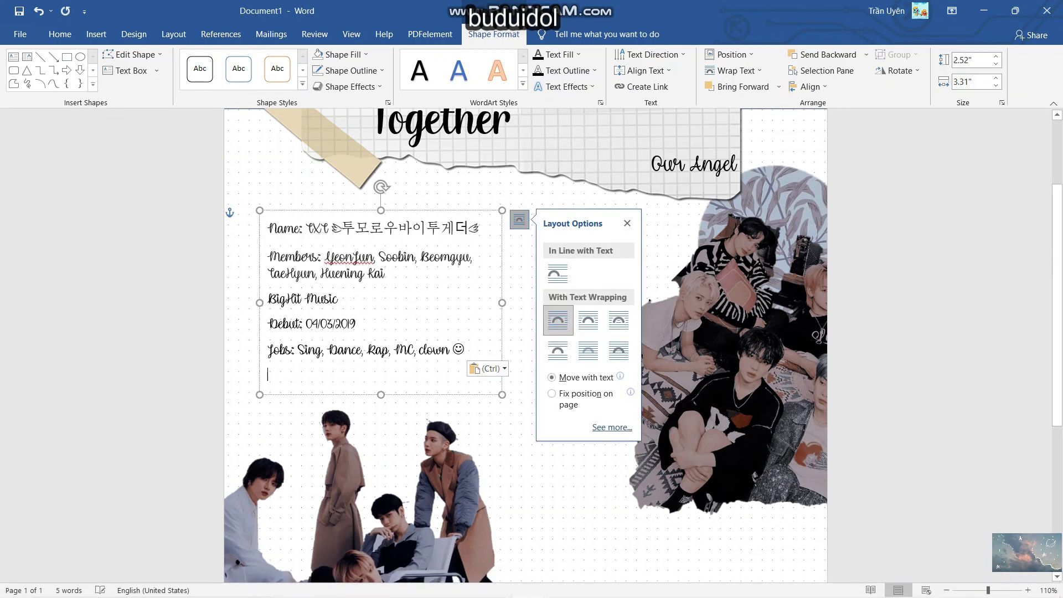
pyautogui.scroll(-1, 526, 343)
pyautogui.scroll(-4, 363, 367)
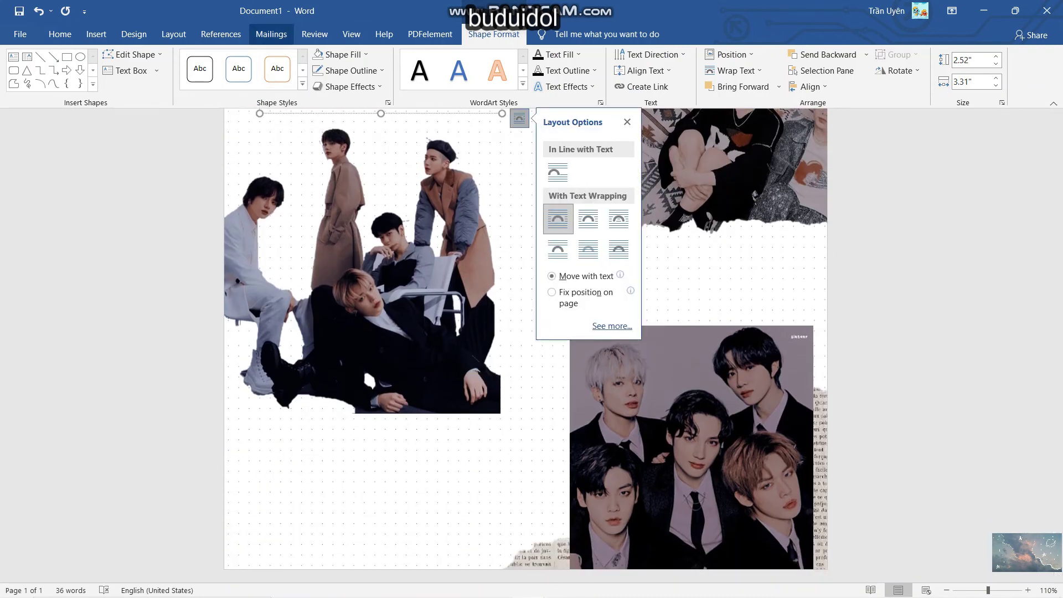
# - Insert a simple text box under the lower-left photo and clear its placeholder text
pyautogui.hotkey('alt', 'n')
pyautogui.press('x')
pyautogui.press('Return')
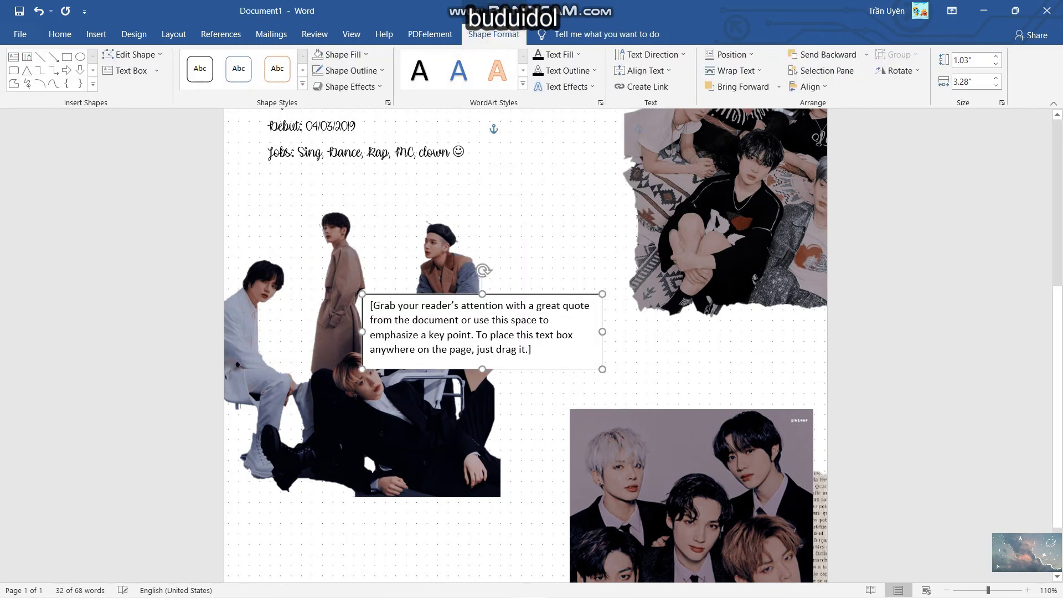
pyautogui.moveTo(405, 166); pyautogui.dragTo(336, 420)
pyautogui.scroll(-1, 335, 420)
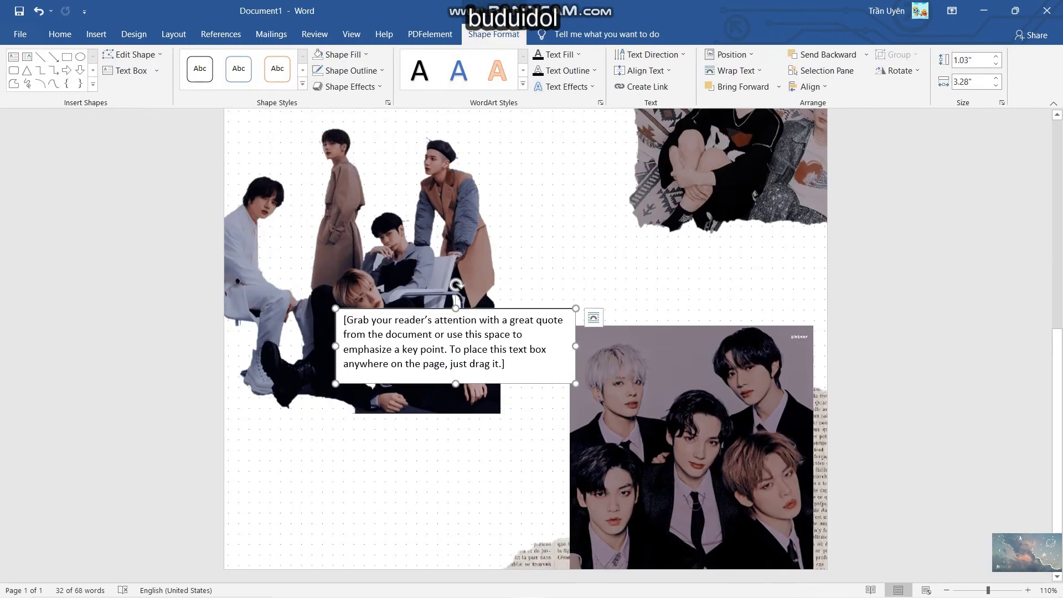
pyautogui.moveTo(387, 308); pyautogui.dragTo(320, 421)
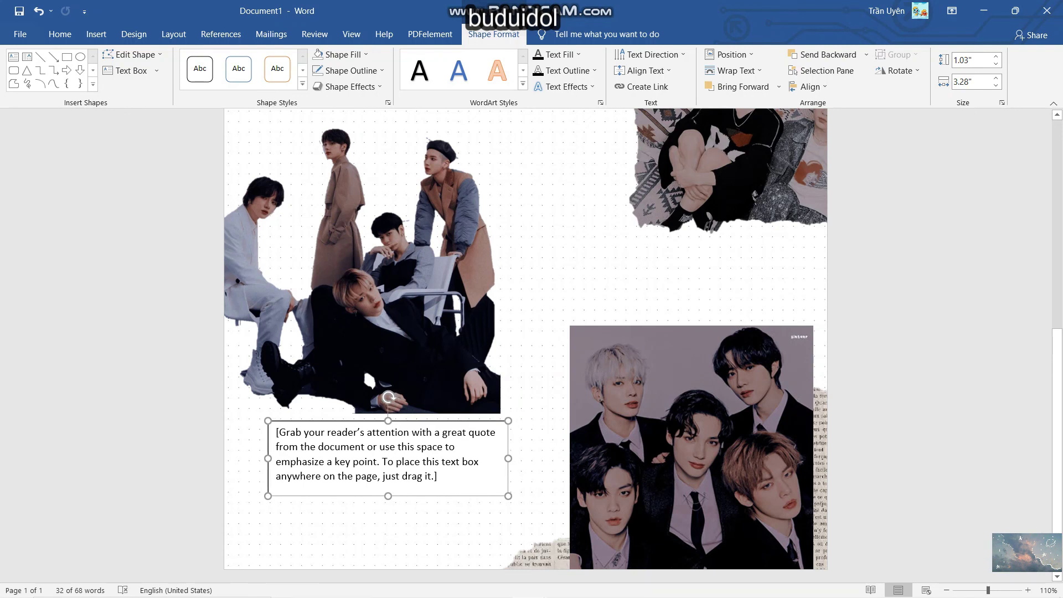
pyautogui.click(376, 454)
pyautogui.press('Delete')
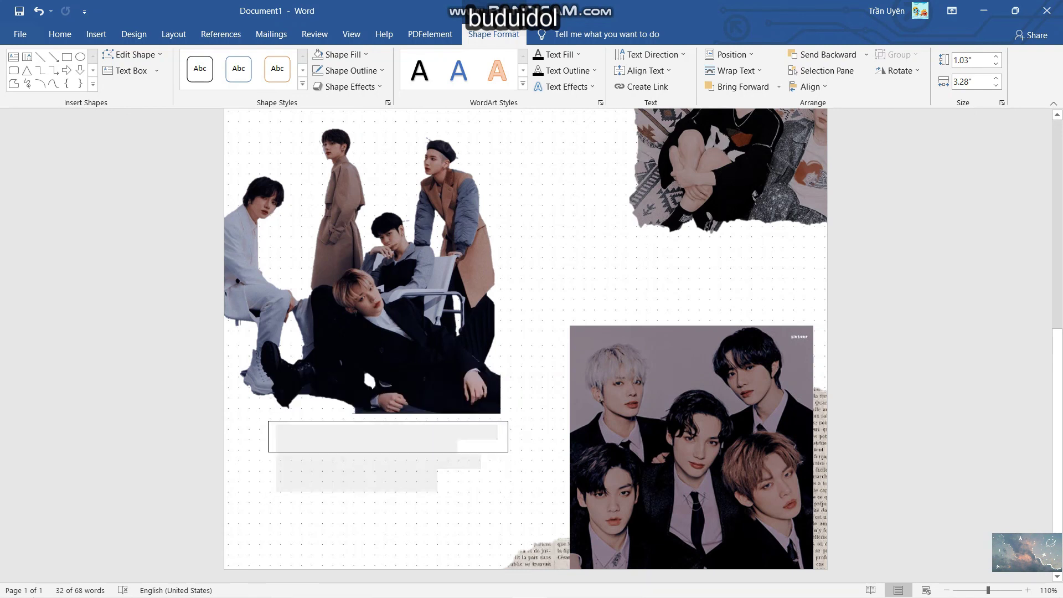
# - Give the box no fill and no outline, then paste the message paragraph about TXT
pyautogui.click(340, 54)
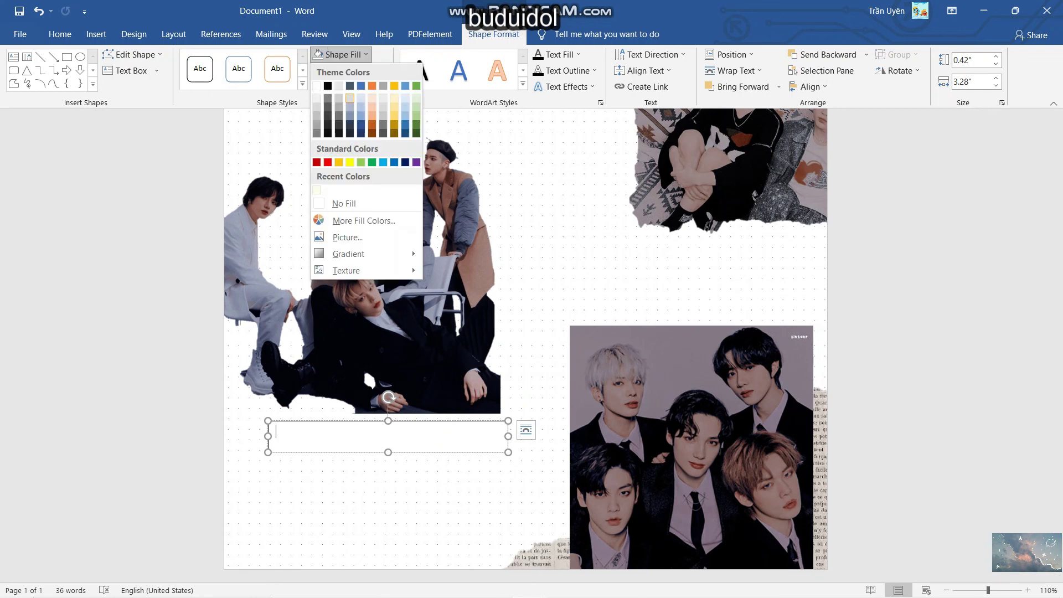
pyautogui.click(344, 203)
pyautogui.click(349, 86)
pyautogui.click(349, 70)
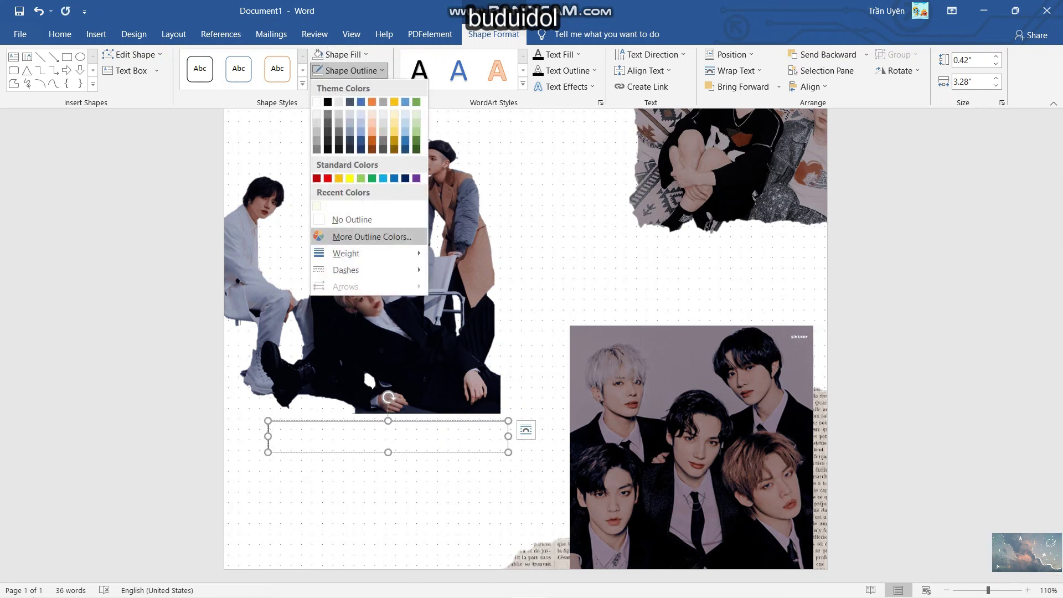
pyautogui.click(352, 220)
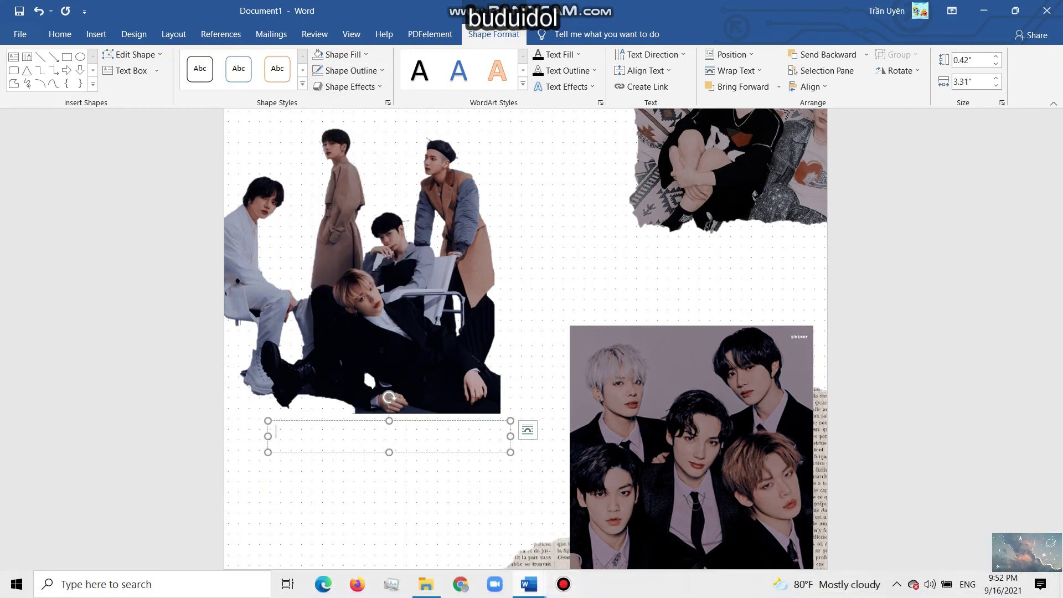
pyautogui.hotkey('ctrl', 'v')
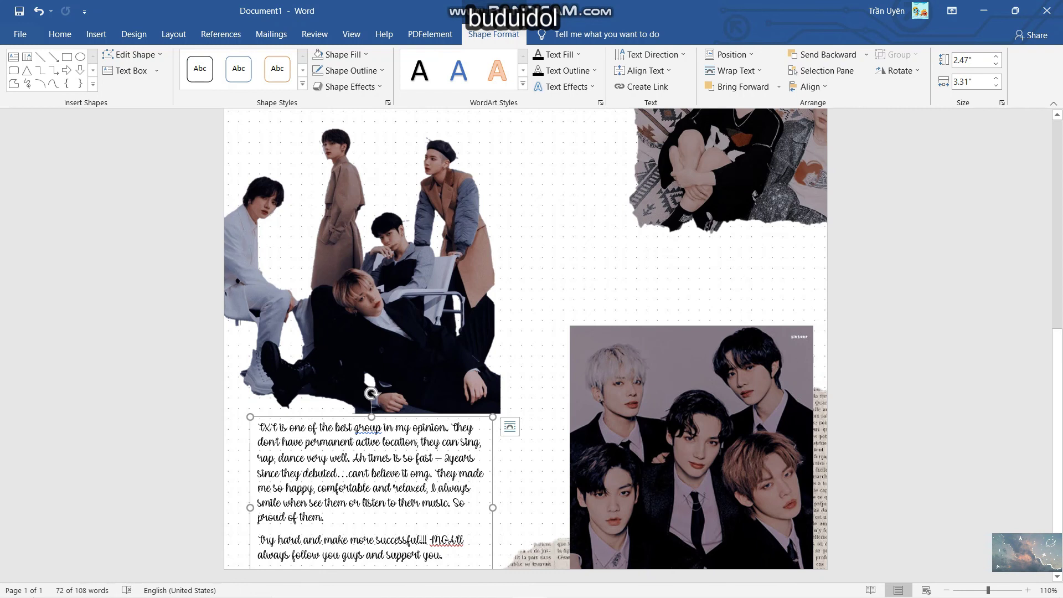
pyautogui.click(510, 426)
pyautogui.click(363, 367)
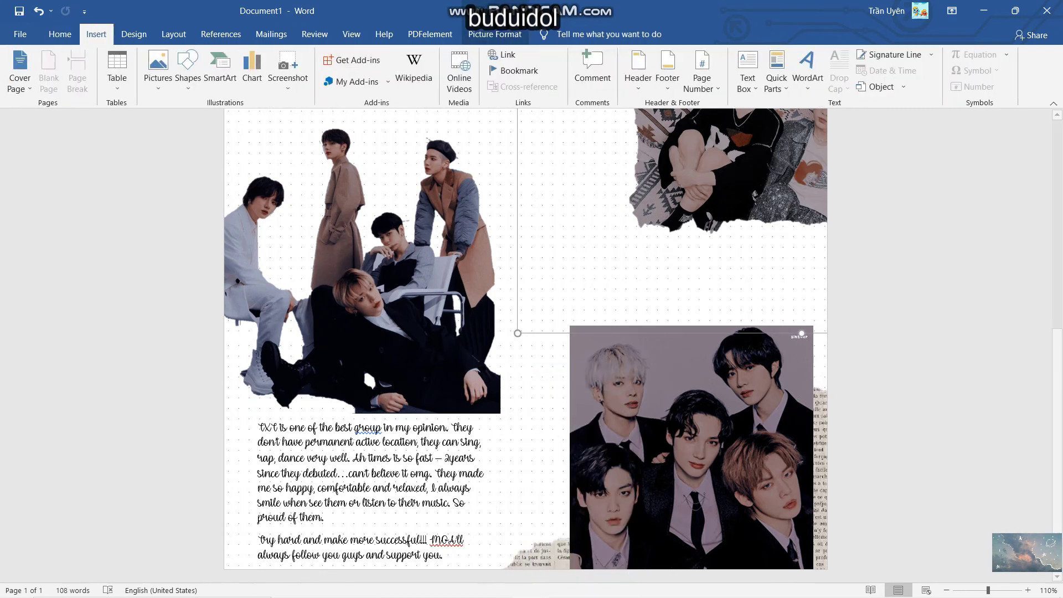
# - Insert a simple text box between the right-hand photos with no fill and no outline
pyautogui.click(747, 72)
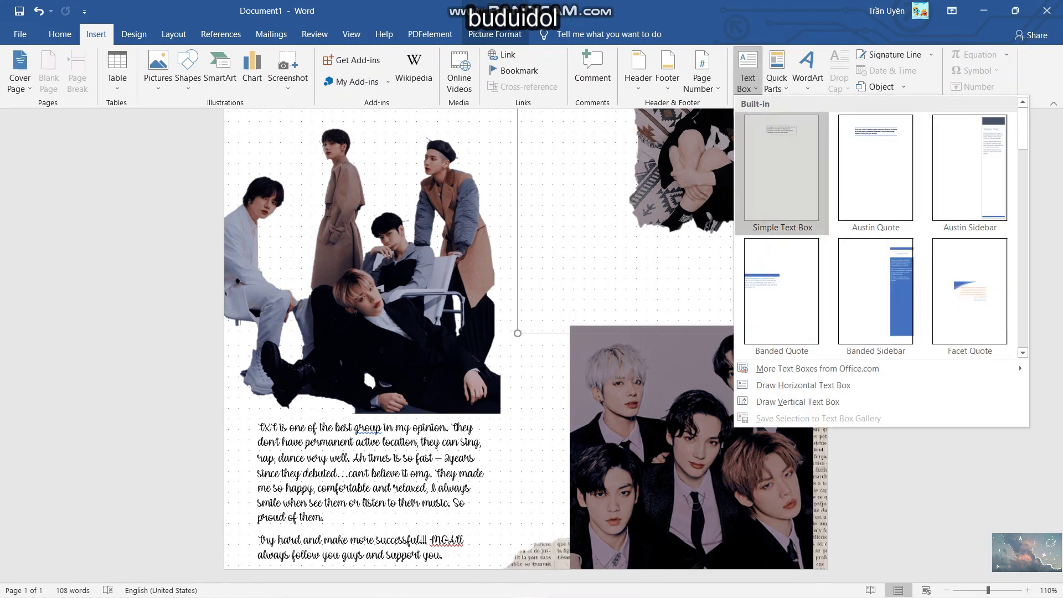
pyautogui.click(781, 167)
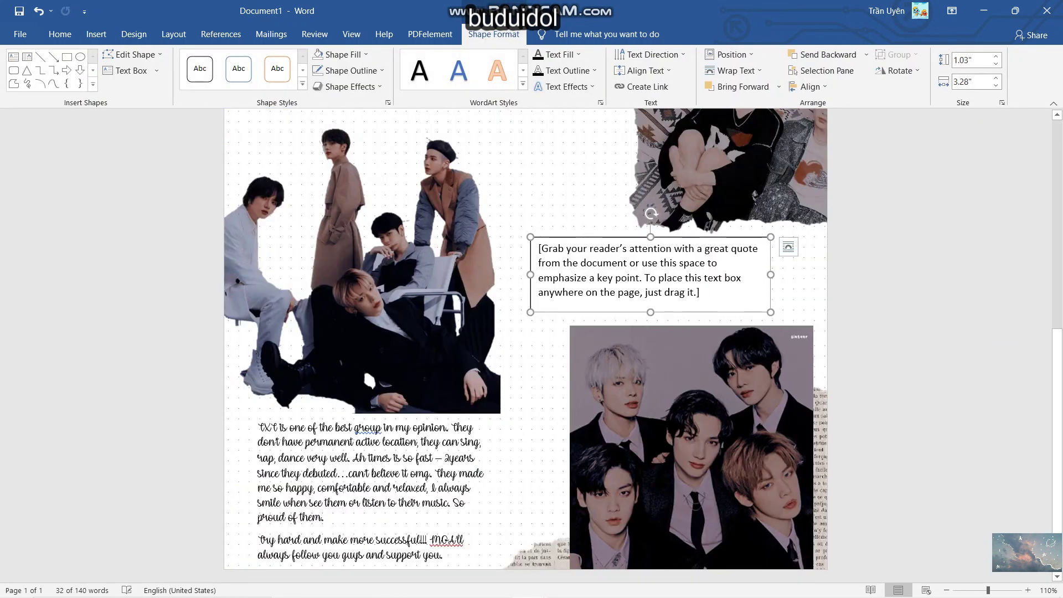
pyautogui.press('Delete')
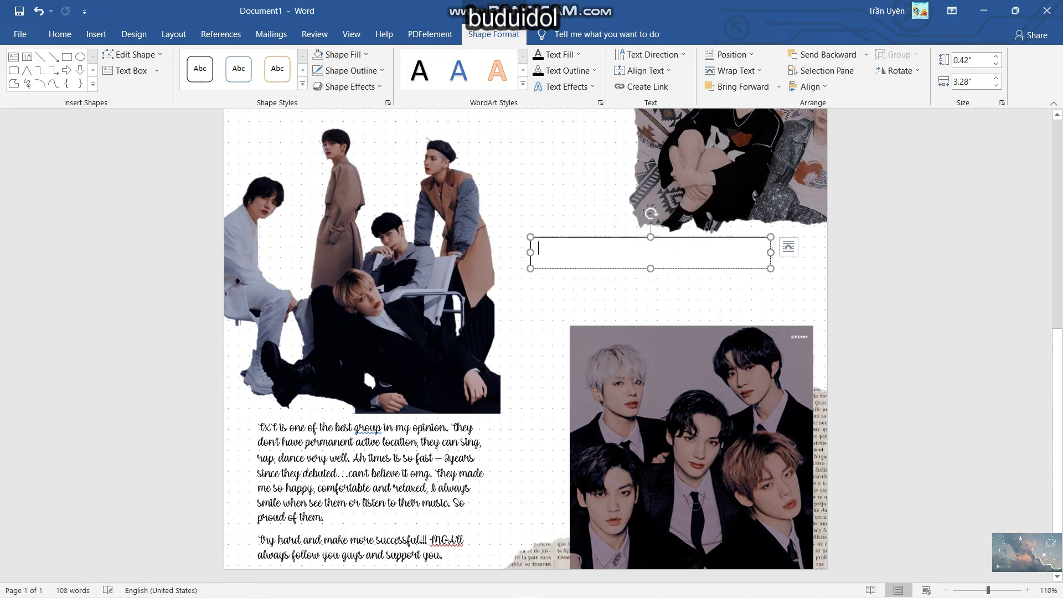
pyautogui.click(338, 55)
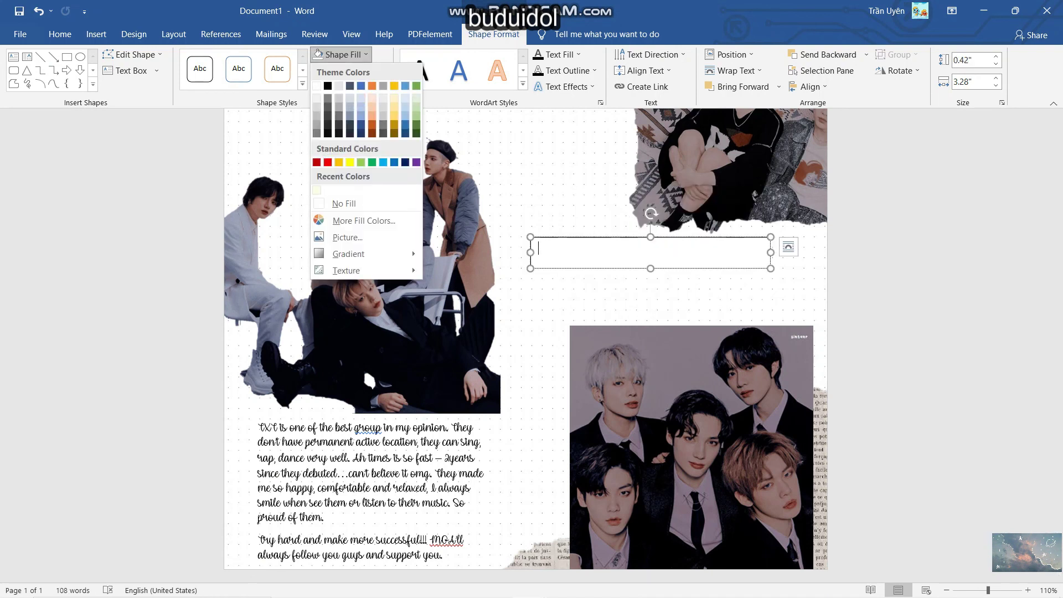
pyautogui.click(340, 204)
pyautogui.click(350, 70)
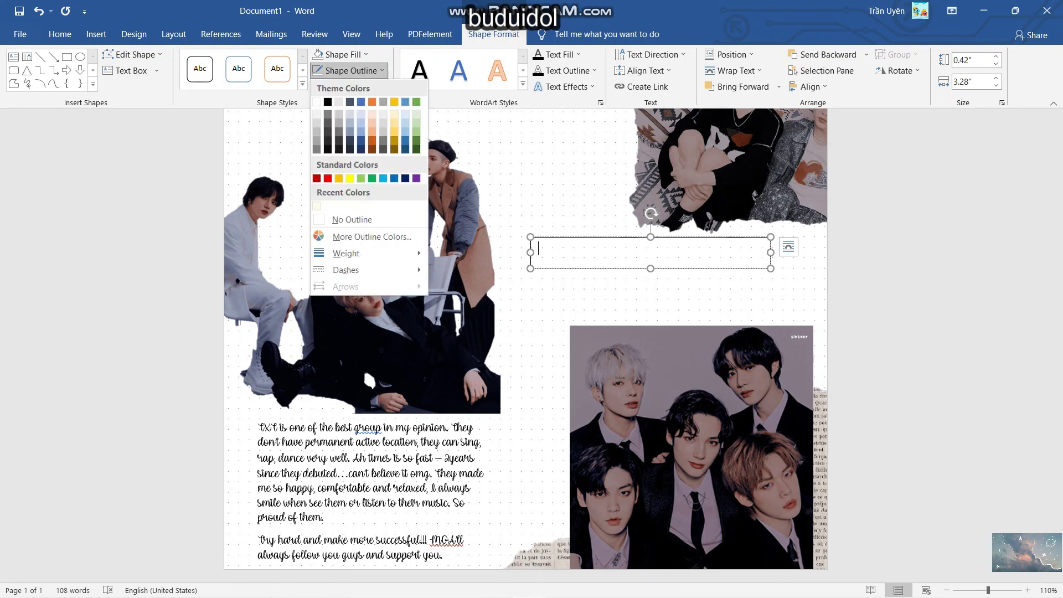
pyautogui.click(352, 220)
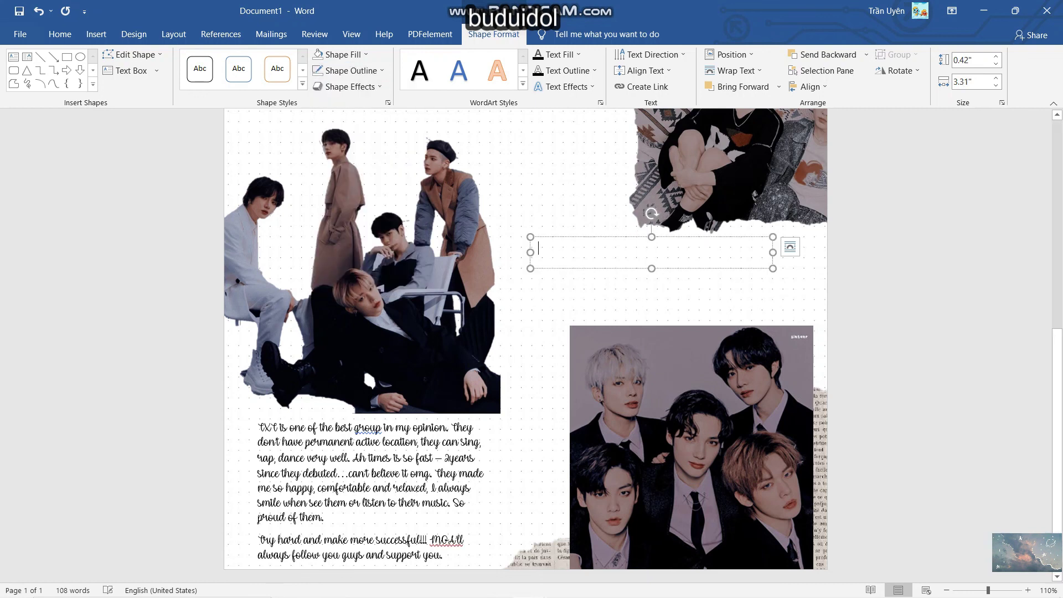
# - Type the caption 'Our Happiness' into the box and select it
pyautogui.write('Our ')
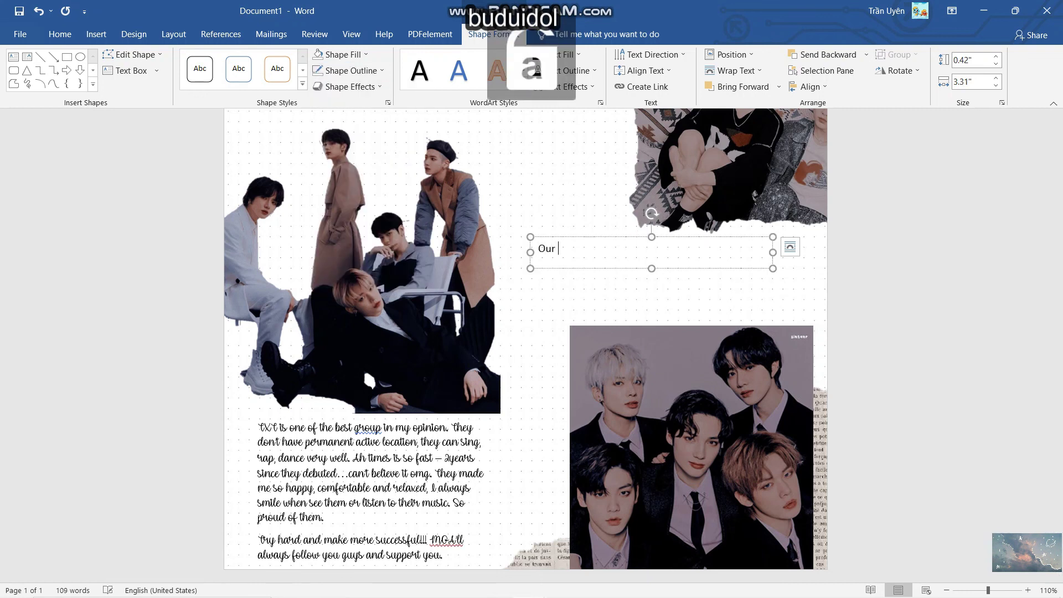
pyautogui.write('H')
pyautogui.write('appiness')
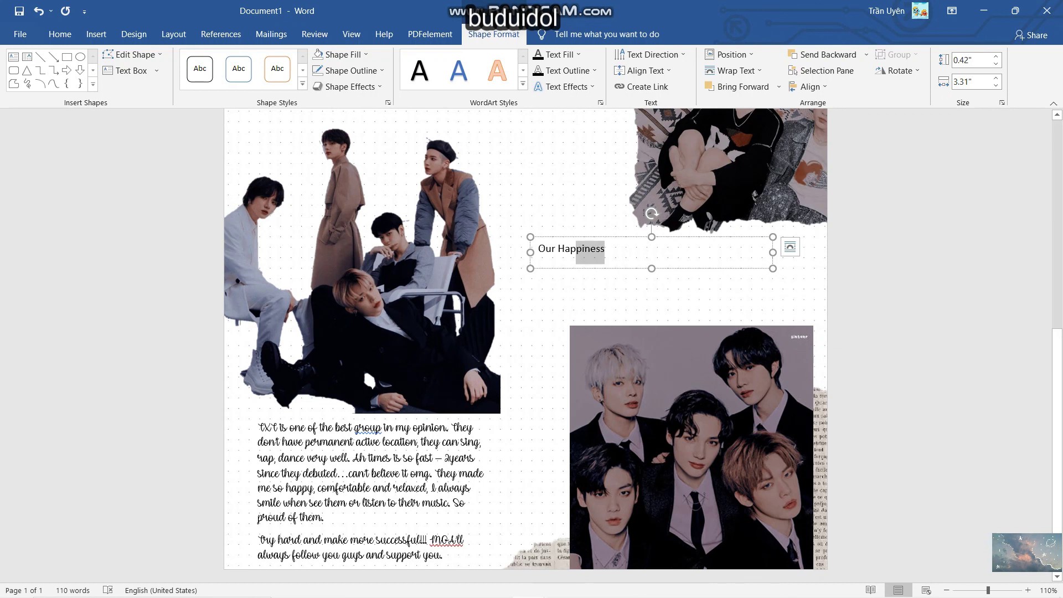
pyautogui.hotkey('shift', 'Home')
pyautogui.hotkey('alt', 'h')
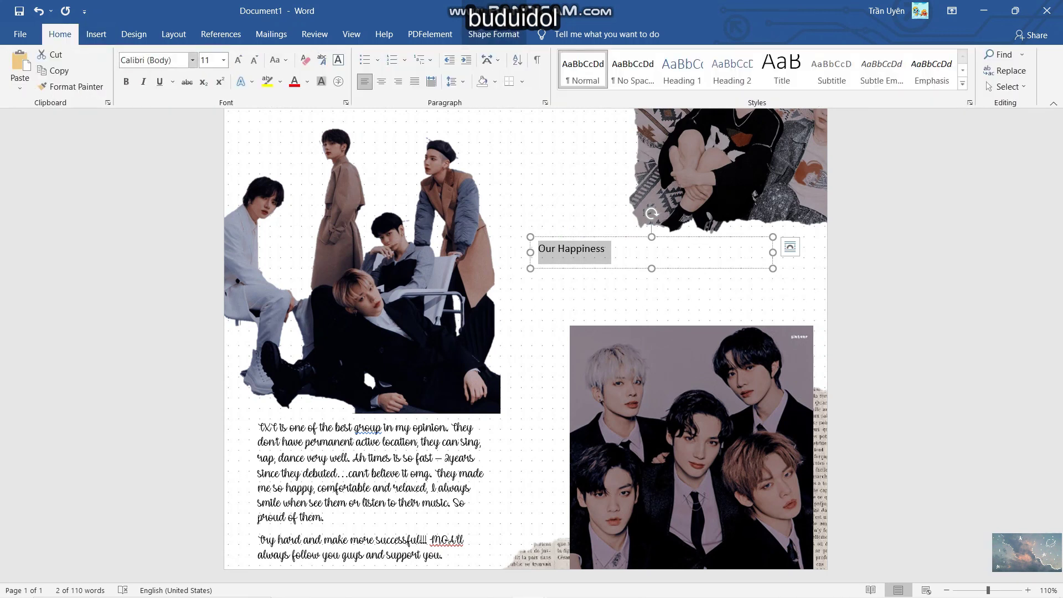
# - Apply the Larianti script font to the caption and move its box slightly right
pyautogui.click(192, 60)
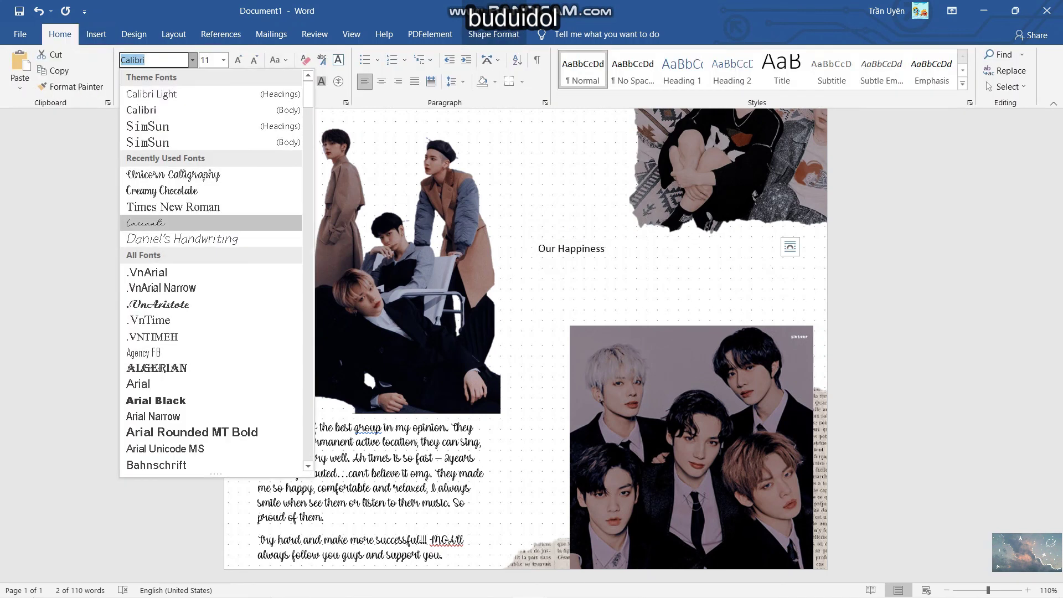
pyautogui.press('Down')
pyautogui.press('Down')
pyautogui.press('Up')
pyautogui.press('Return')
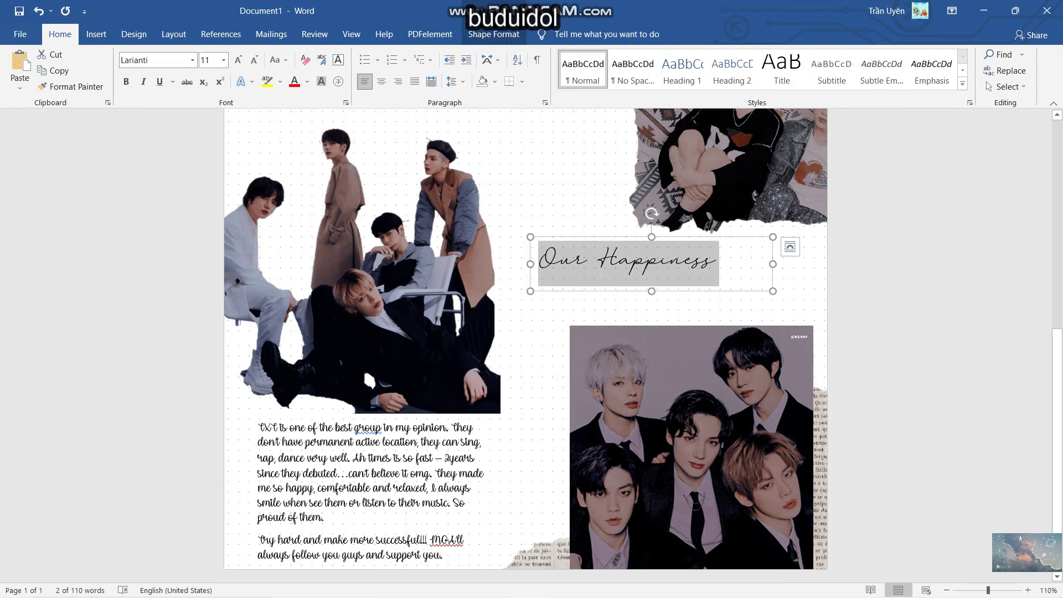
pyautogui.press('Right')
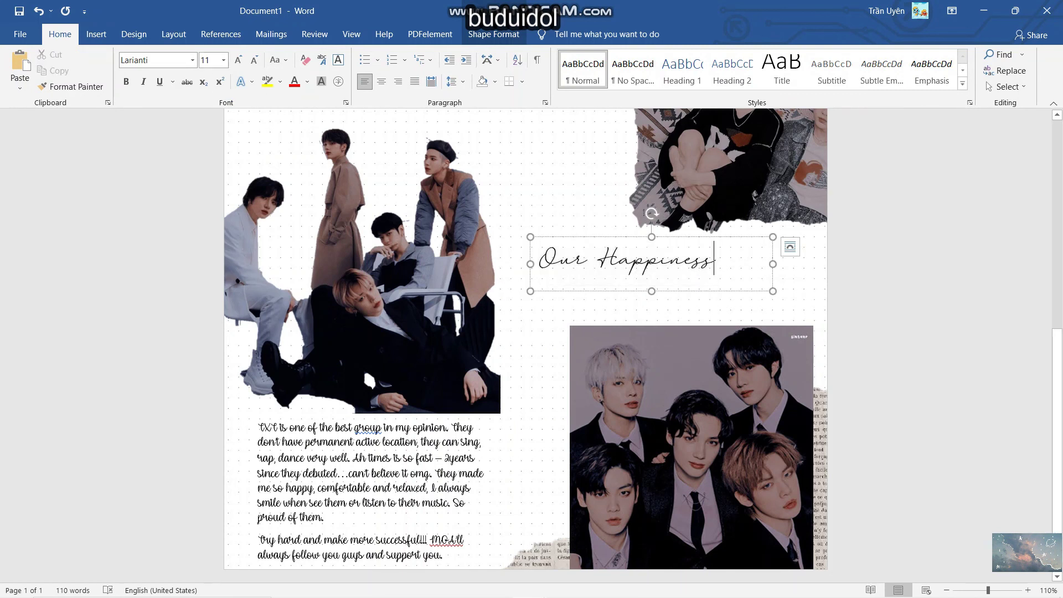
pyautogui.moveTo(531, 264); pyautogui.dragTo(586, 274)
# - Set the Our Happiness caption to 14 pt and nudge its box left above the lower-right photo
pyautogui.moveTo(771, 274); pyautogui.dragTo(593, 274)
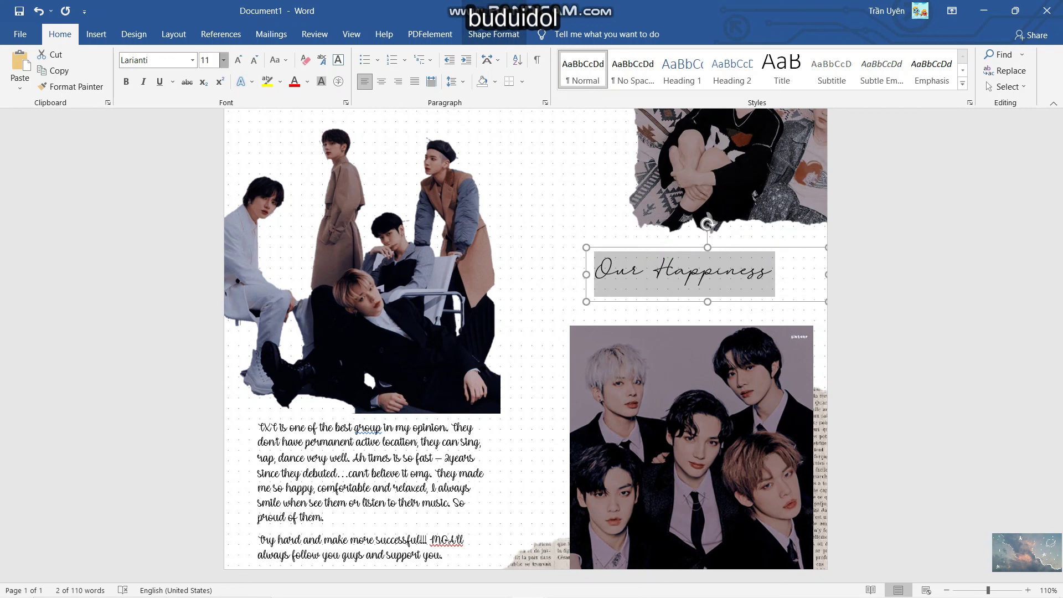
pyautogui.click(223, 59)
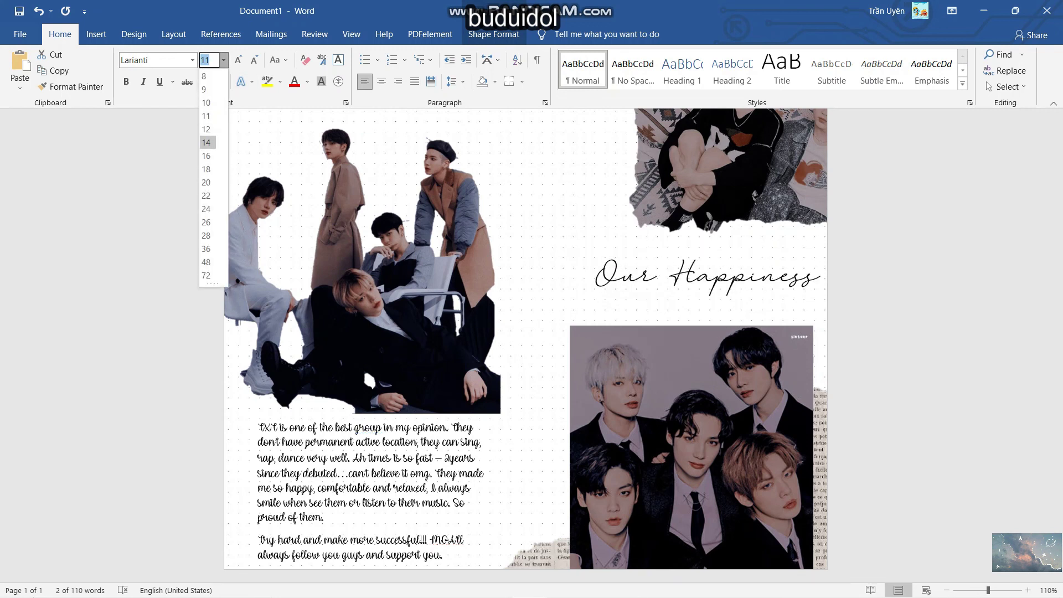
pyautogui.click(205, 143)
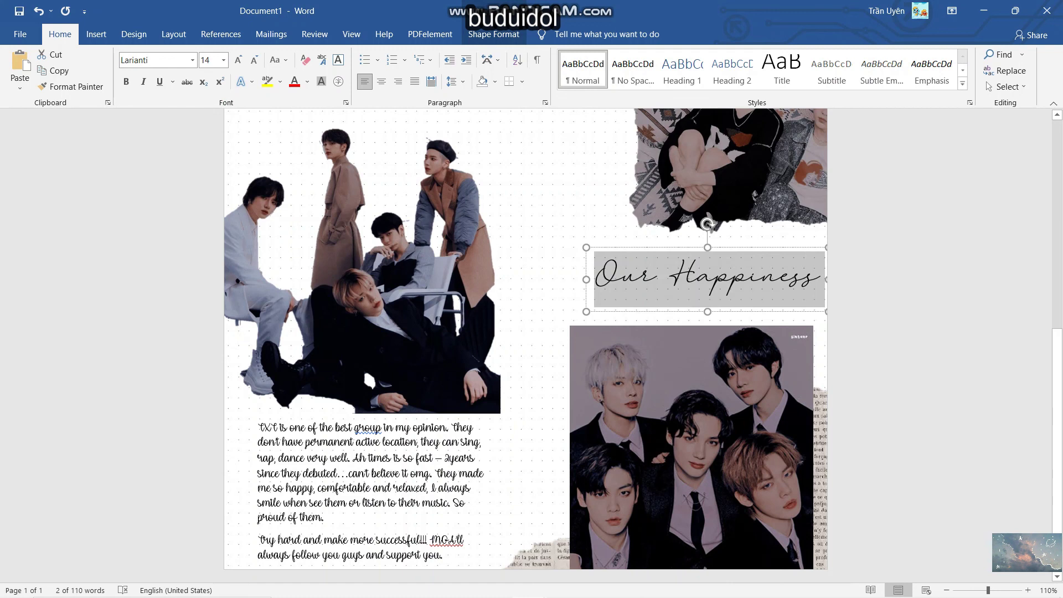
pyautogui.press('Escape')
pyautogui.press('Left')
pyautogui.press('Left')
pyautogui.press('Left')
pyautogui.press('Left')
pyautogui.press('Left')
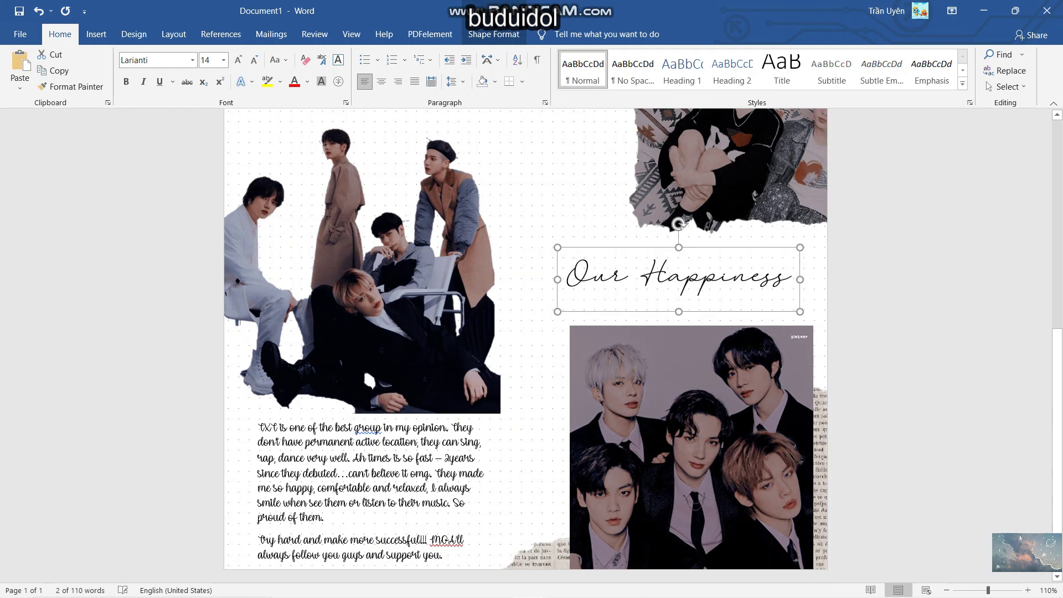
pyautogui.click(363, 366)
pyautogui.keyDown('ctrl'); pyautogui.scroll(-3, 363, 366); pyautogui.keyUp('ctrl')
pyautogui.scroll(10, 363, 367)
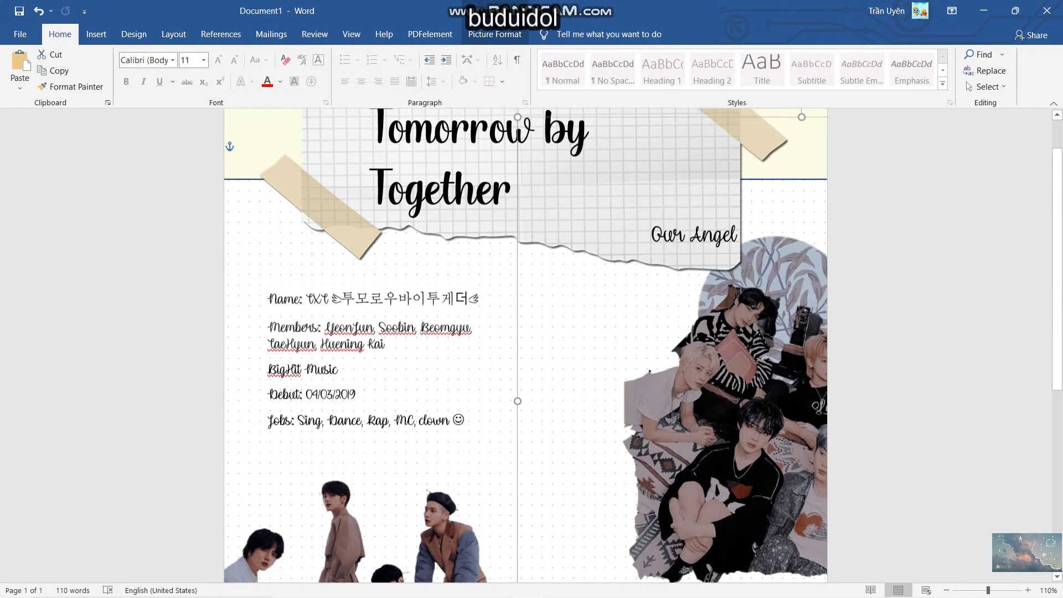
pyautogui.scroll(-3, 526, 343)
pyautogui.scroll(-2, 526, 343)
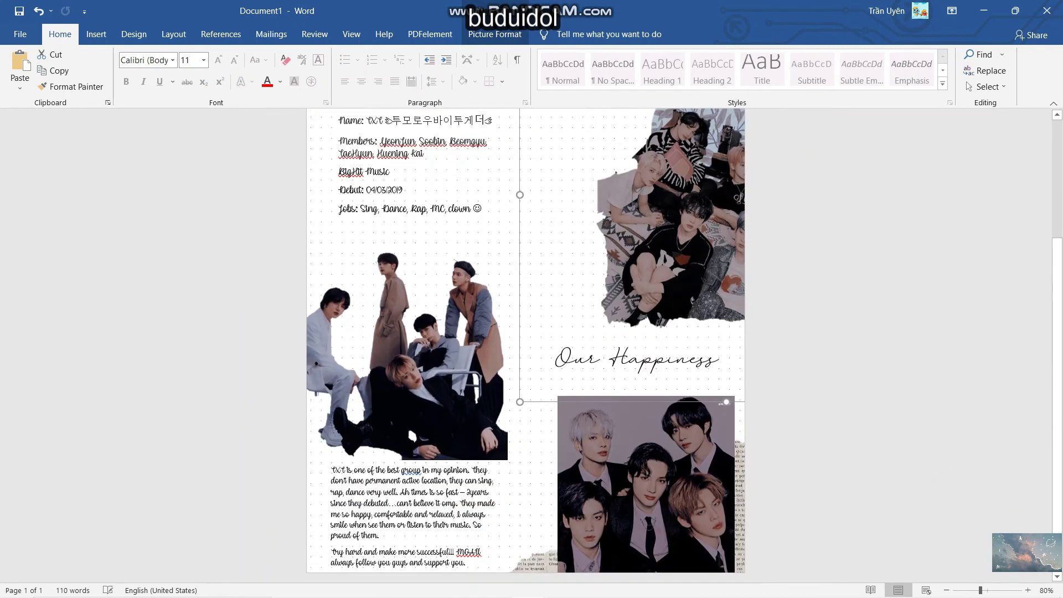
pyautogui.keyDown('ctrl'); pyautogui.scroll(-2, 526, 343); pyautogui.keyUp('ctrl')
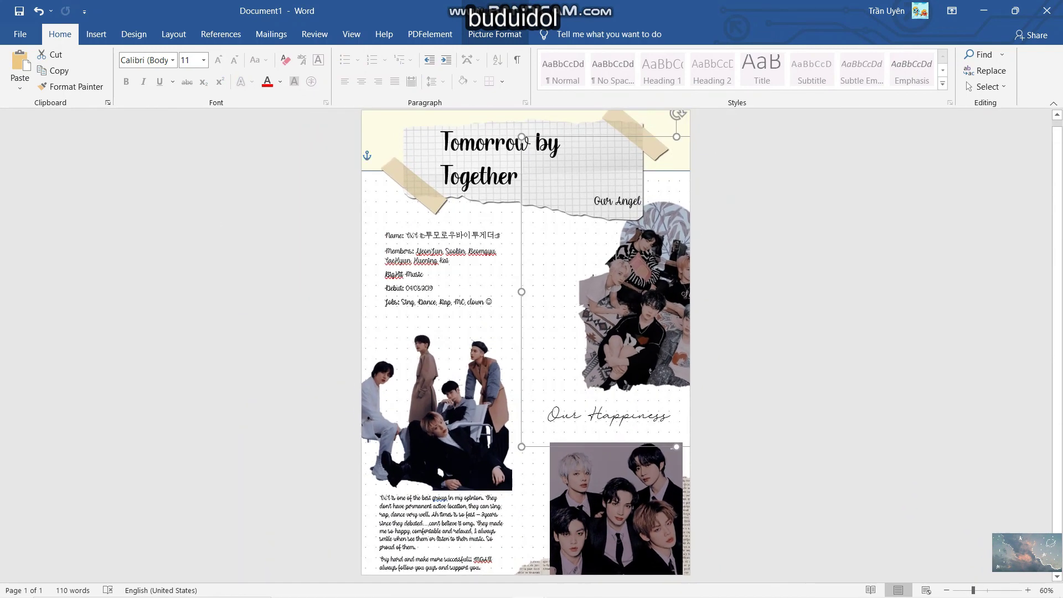